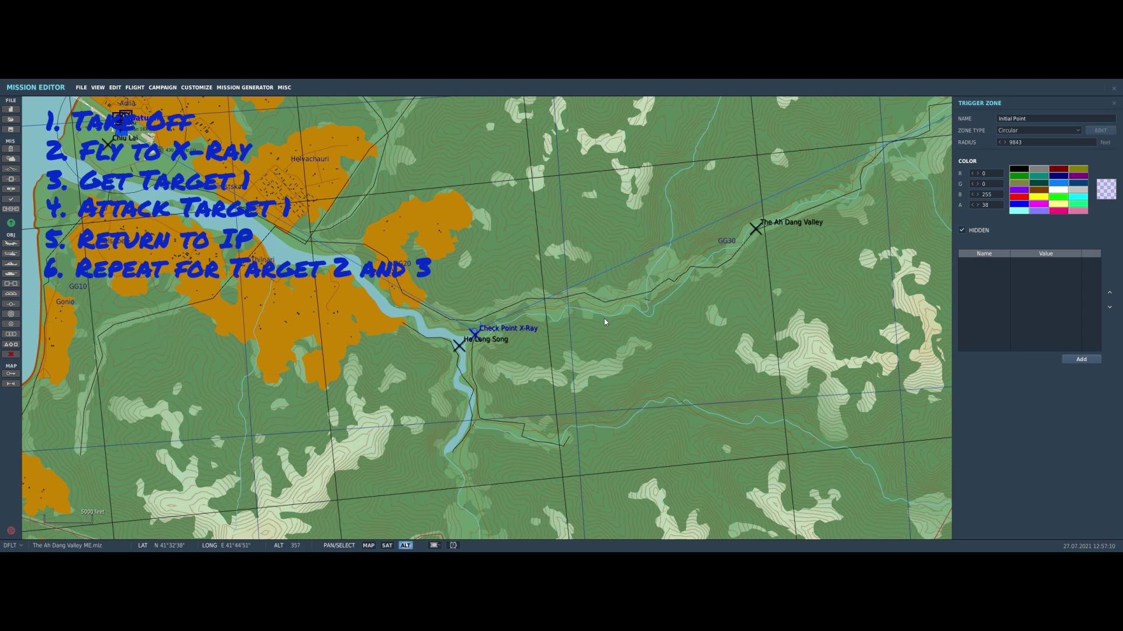
Unhide the Initial Point zone and change its zone type to Quad-point.
left_click(962, 230)
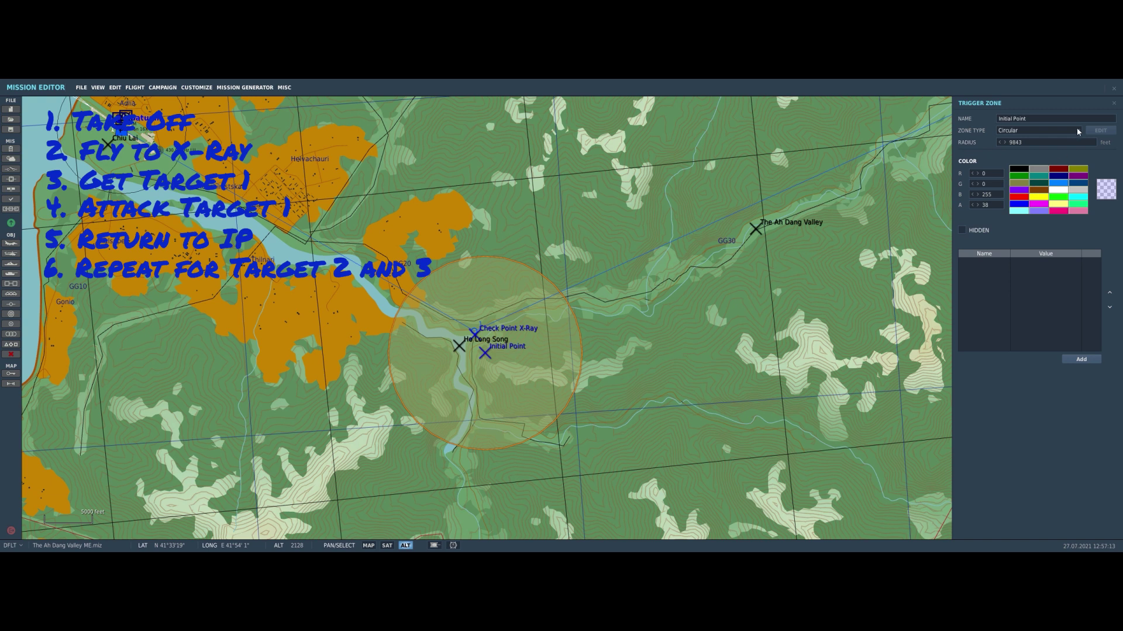
left_click(1044, 131)
left_click(1044, 148)
Pull the zone's four corners into a narrow quad spanning the river at Check Point X-Ray.
left_click(1088, 133)
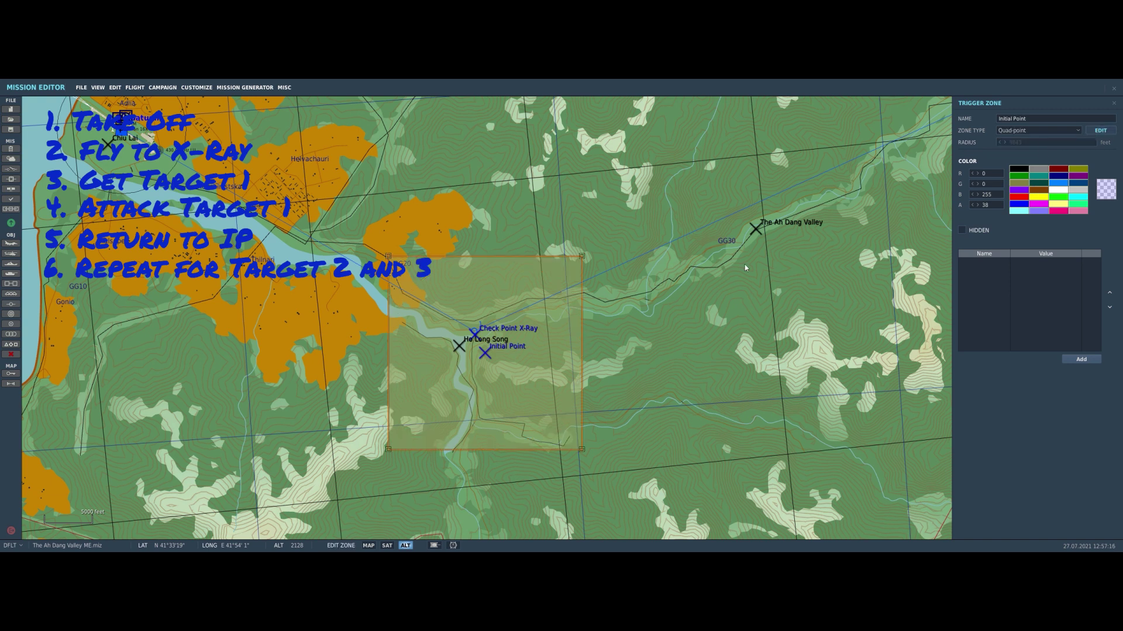
left_click_drag(583, 260, 487, 240)
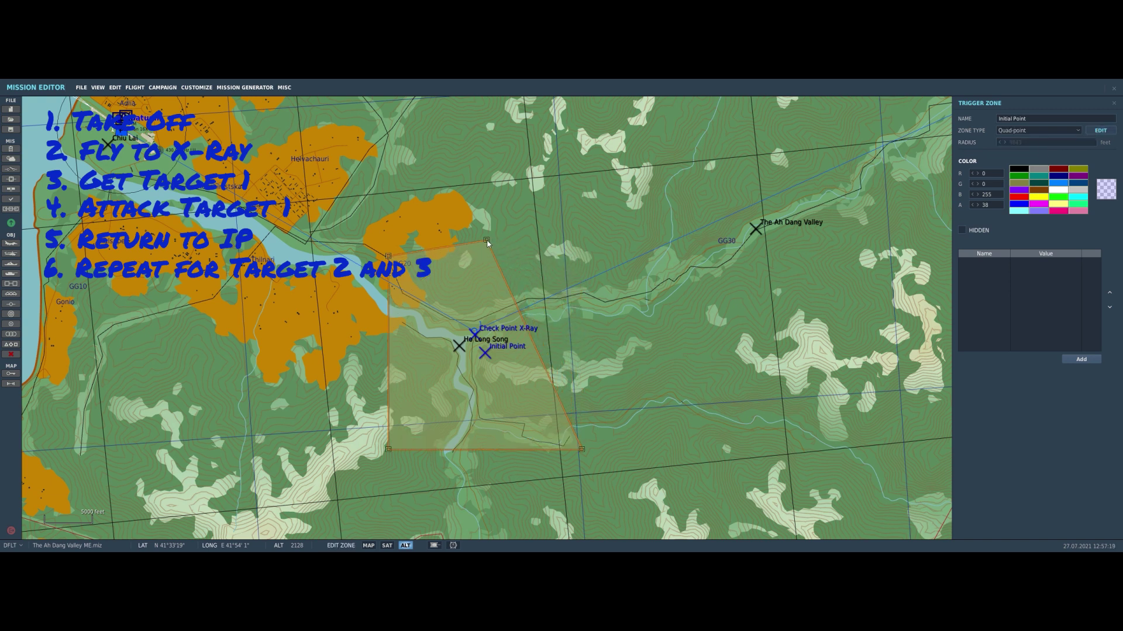
left_click_drag(583, 455, 507, 448)
left_click_drag(487, 240, 495, 235)
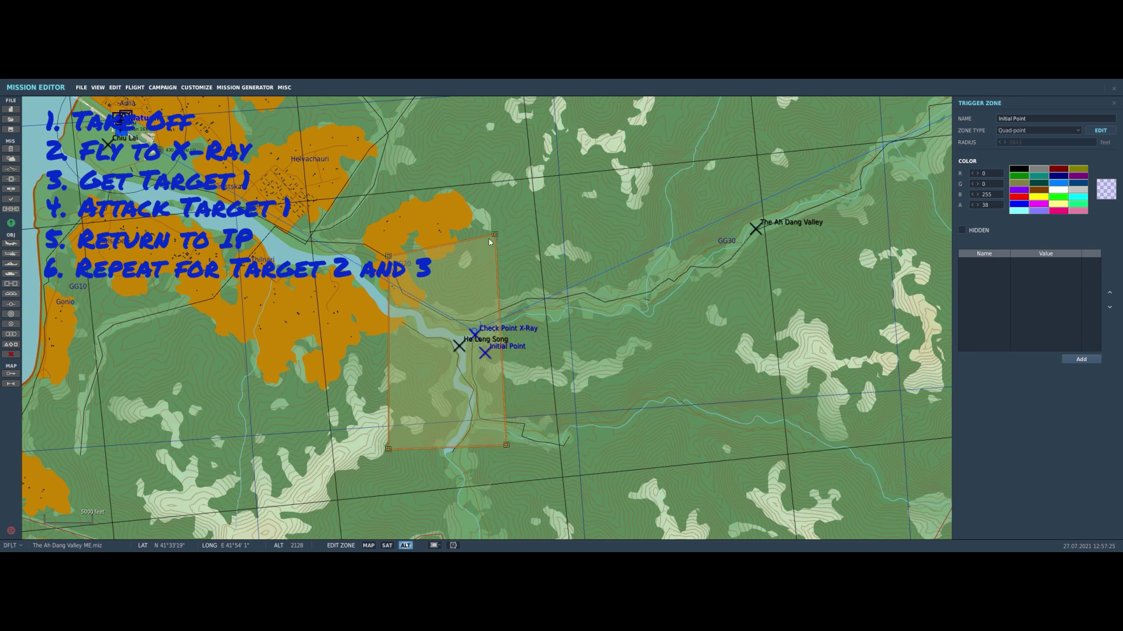
left_click_drag(388, 257, 436, 242)
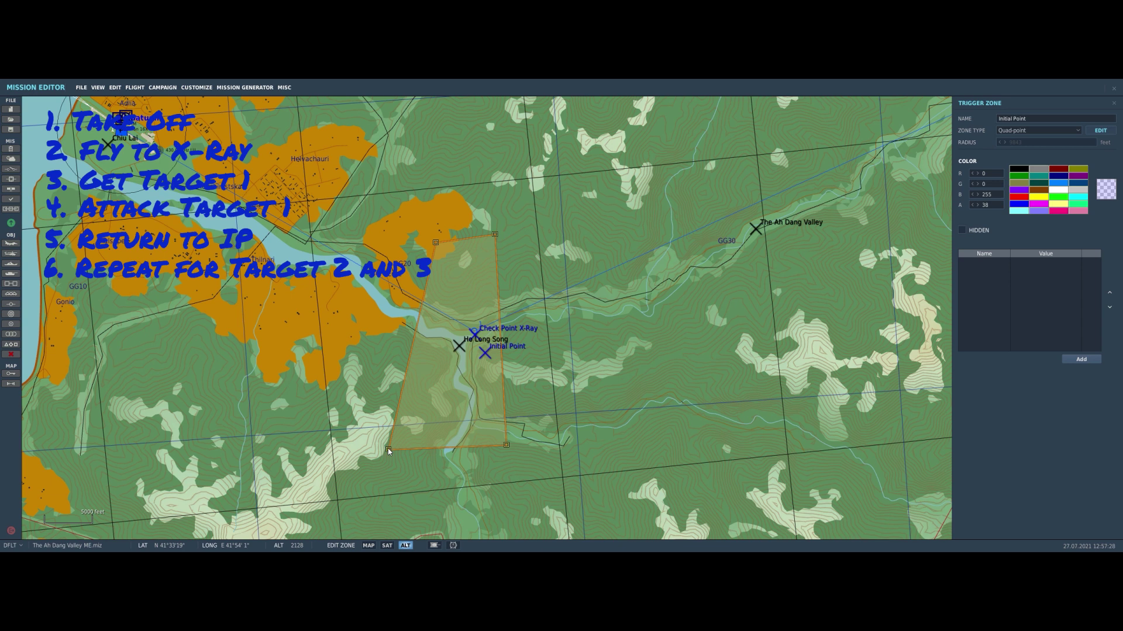
left_click_drag(388, 451, 446, 463)
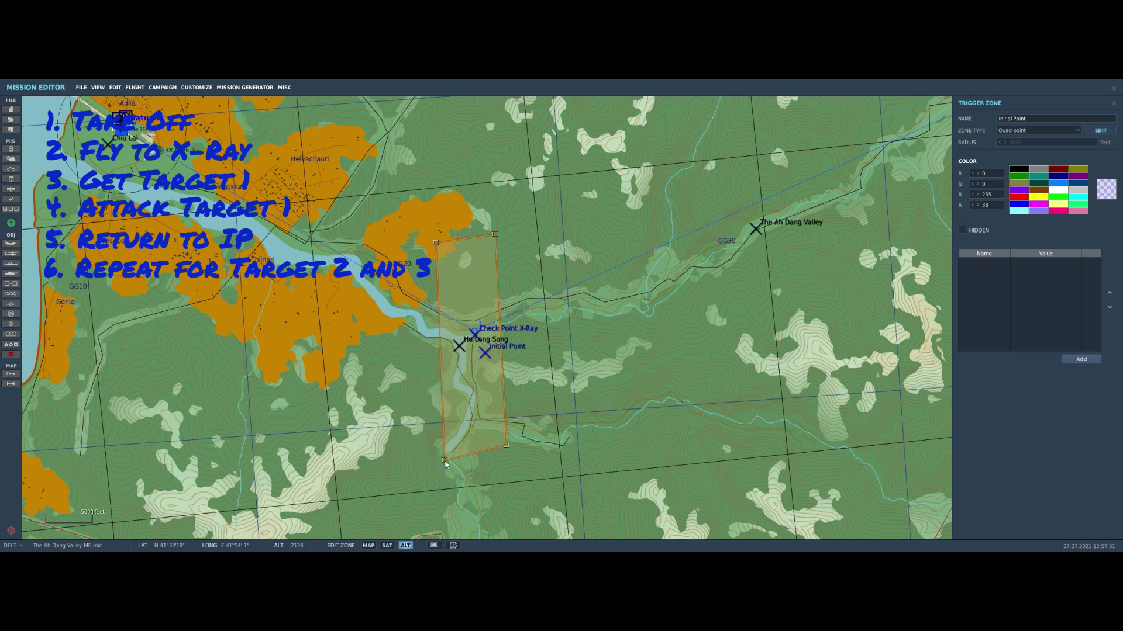
left_click_drag(434, 242, 498, 248)
left_click_drag(507, 445, 509, 425)
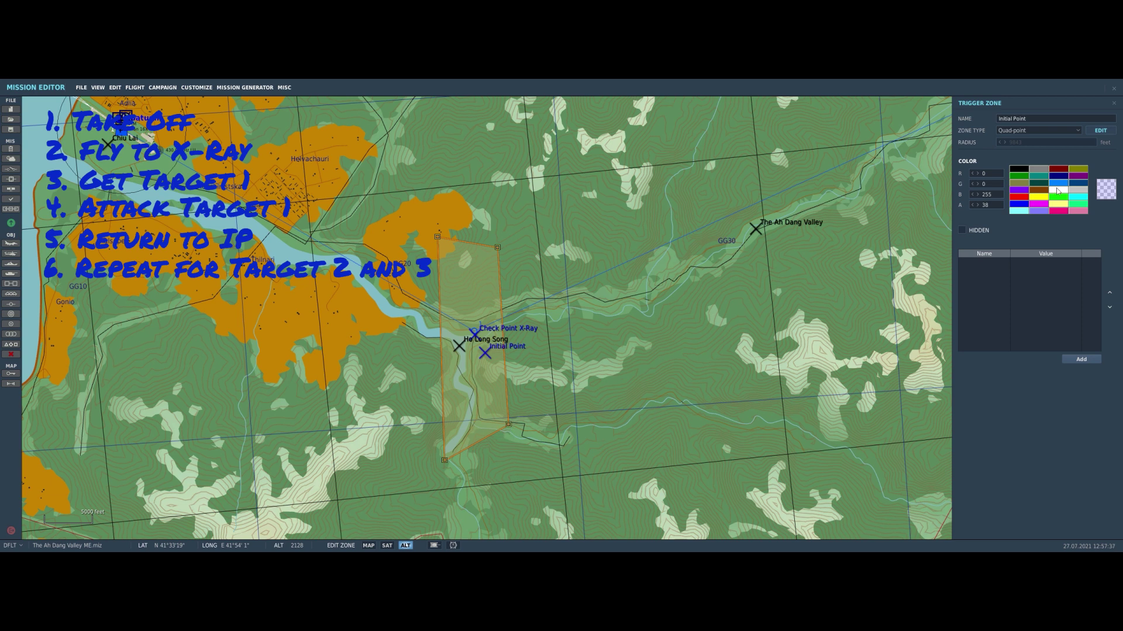
left_click(1101, 131)
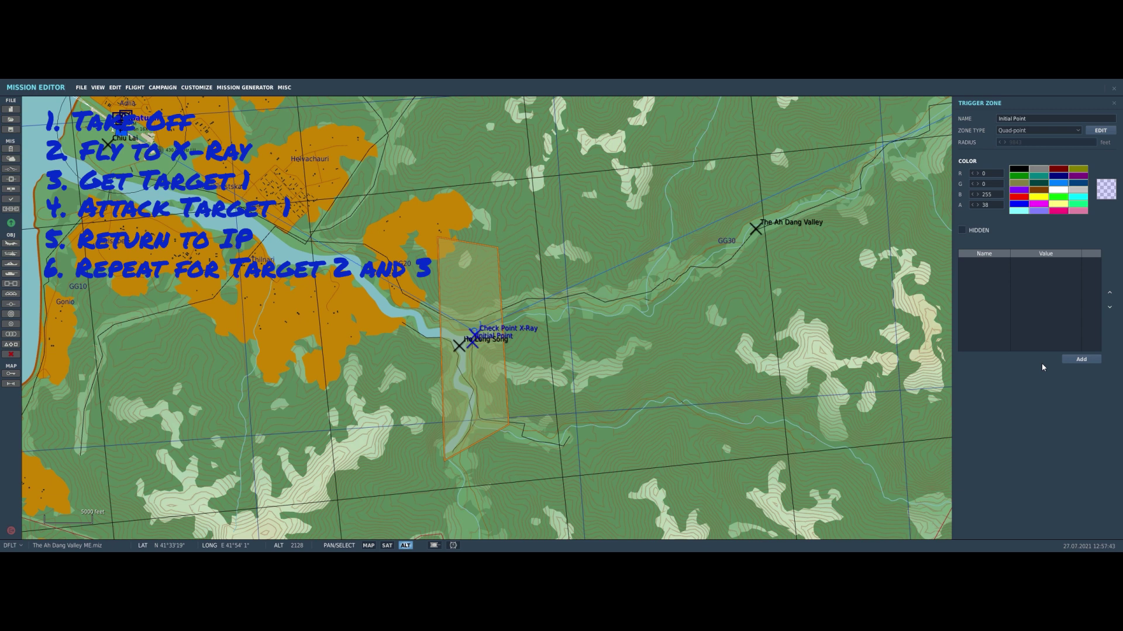
Review the Add Radio Call For 1st Target trigger's Zaphod-in-Initial-Point condition and its radio item, welcome message and sound actions.
scroll(635, 370, "down", 5)
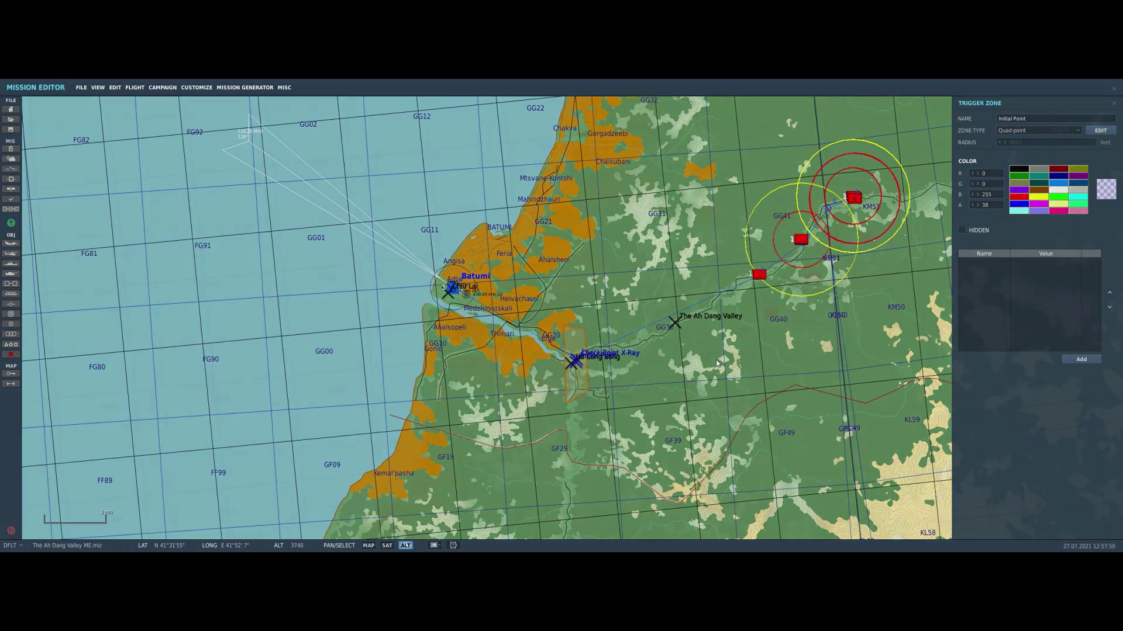
left_click_drag(718, 364, 728, 402)
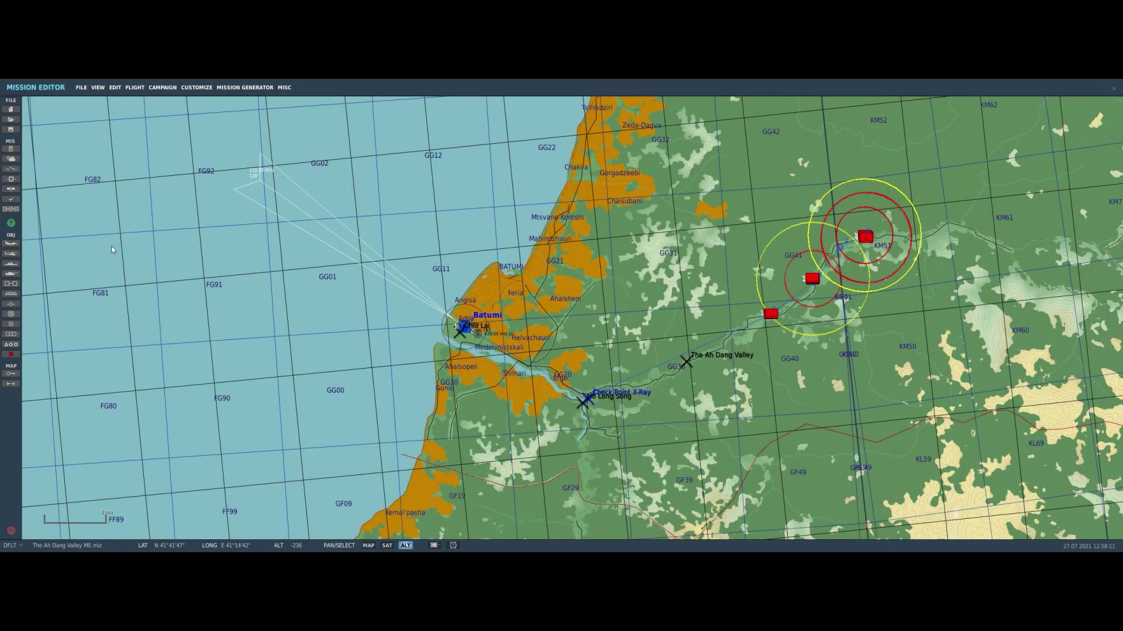
left_click(7, 170)
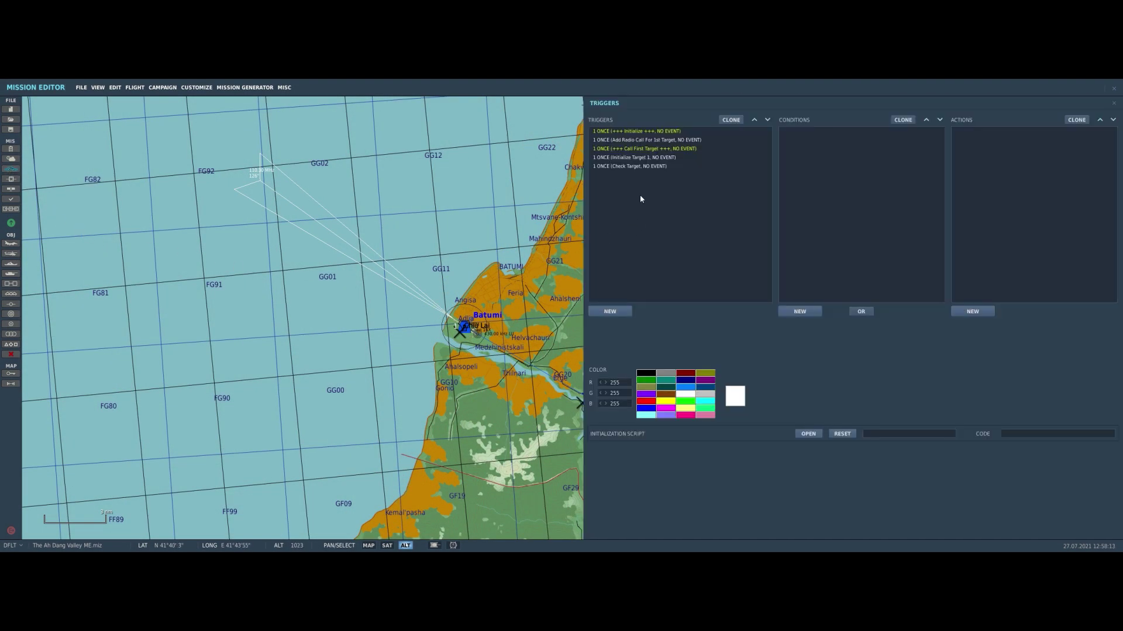
left_click(637, 140)
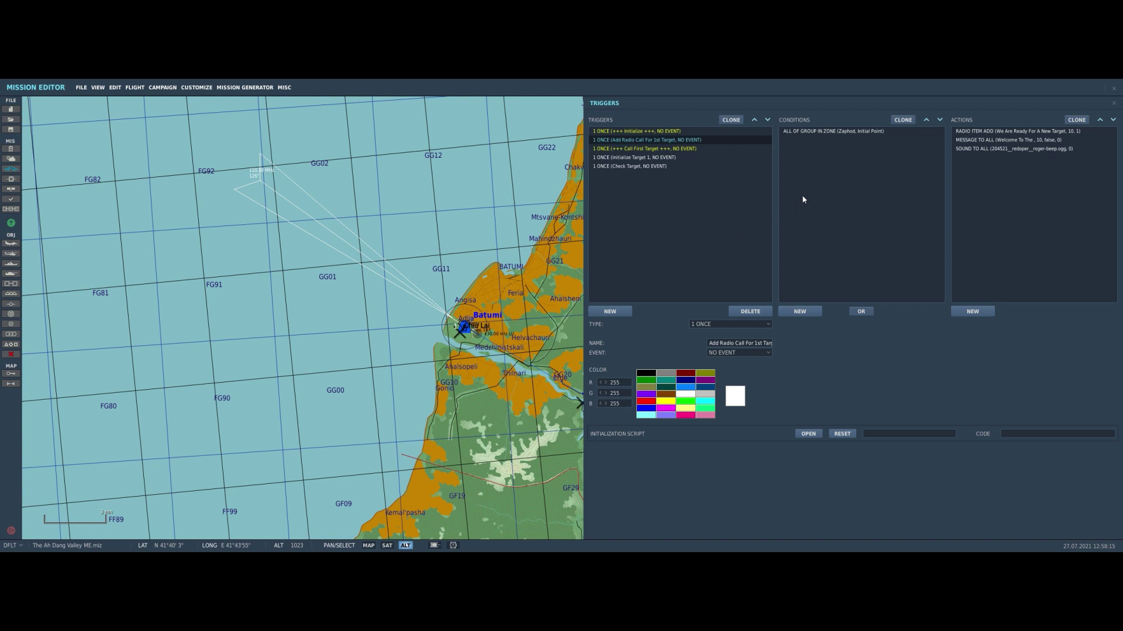
left_click(825, 131)
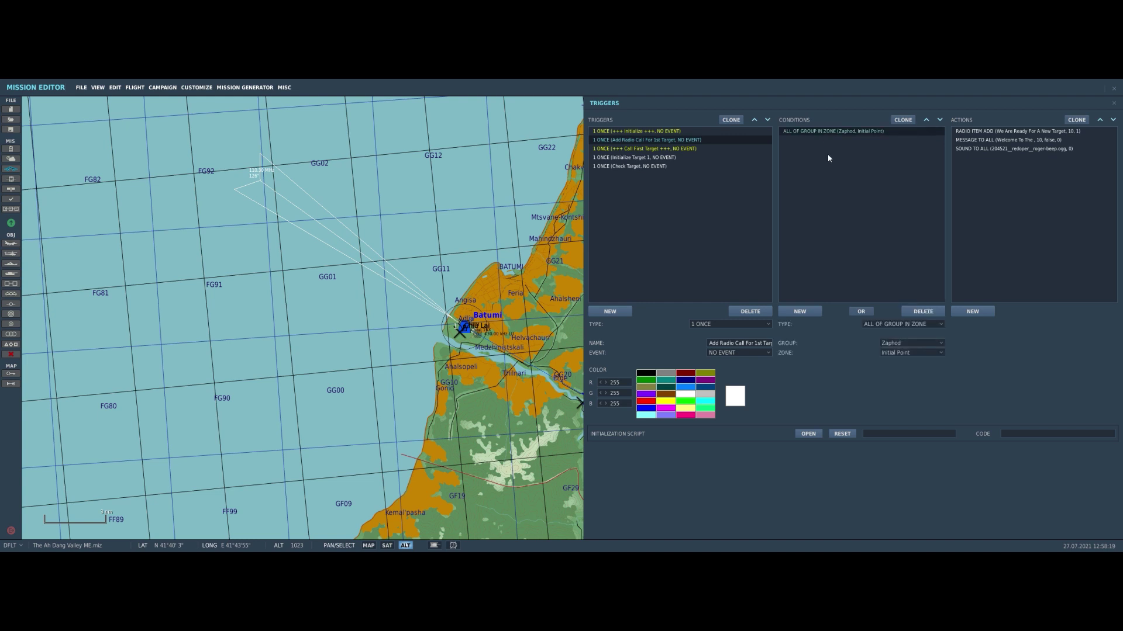
left_click(971, 132)
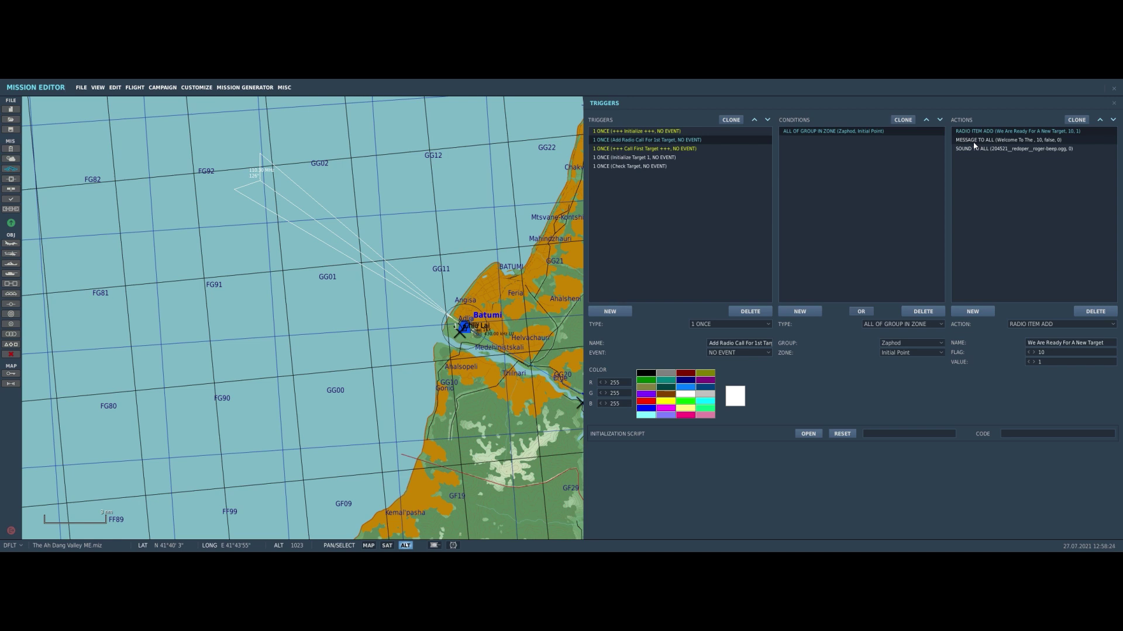
left_click(973, 141)
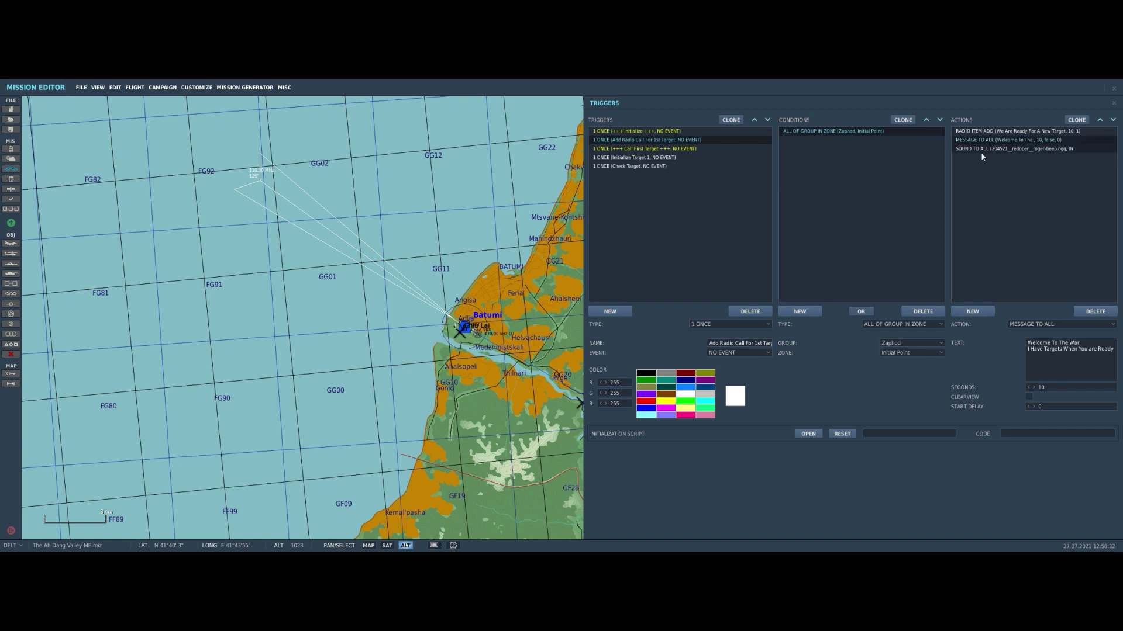
left_click(975, 150)
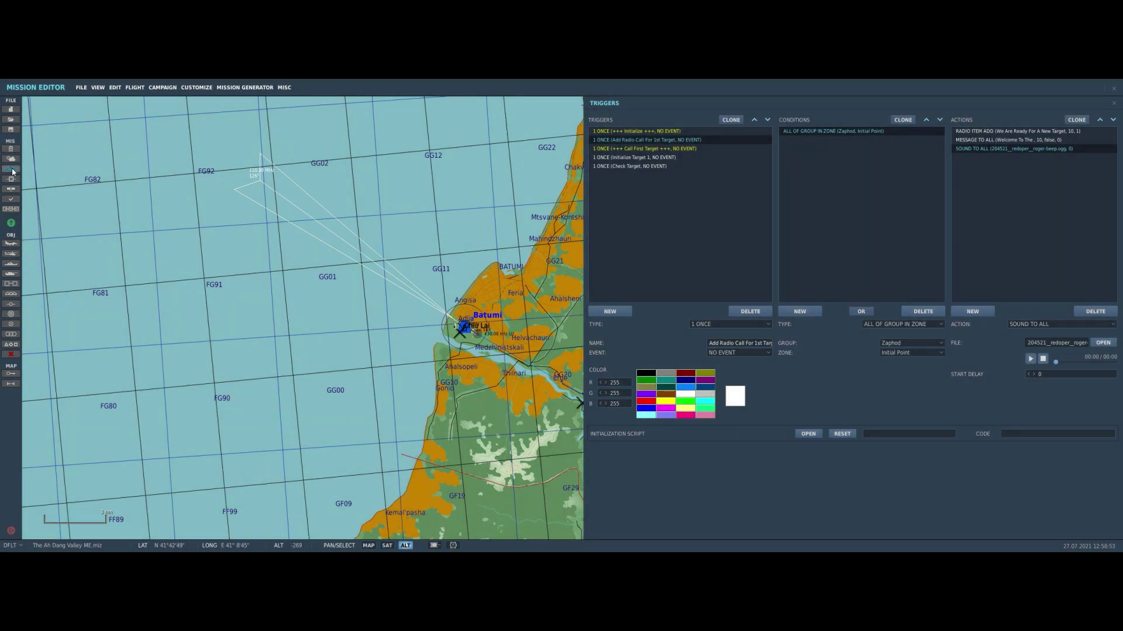
left_click(10, 168)
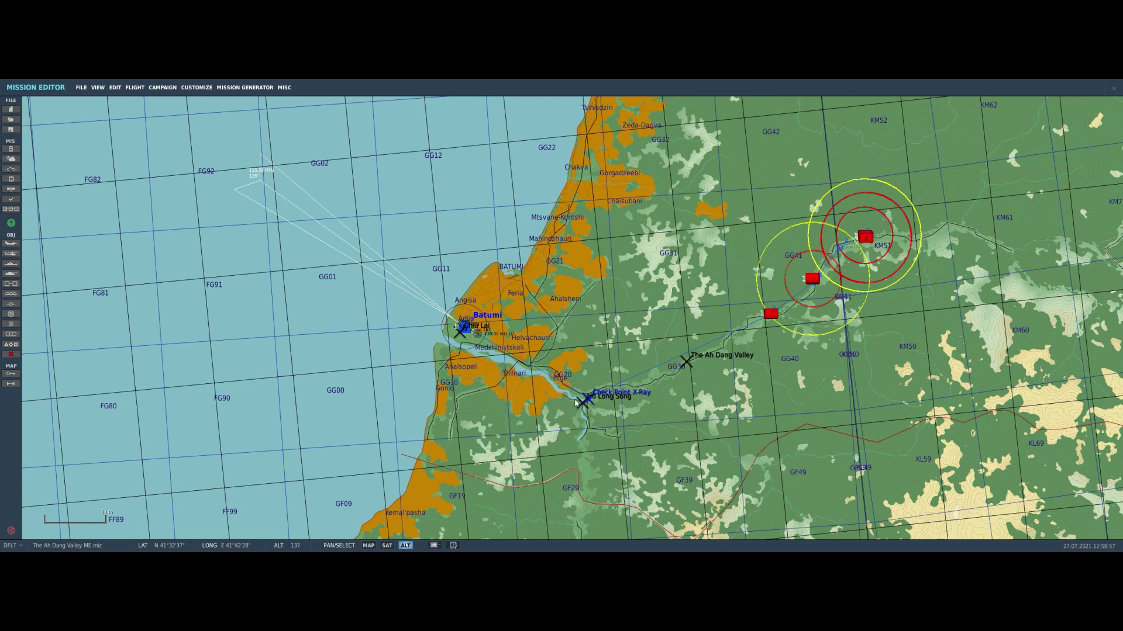
left_click(11, 168)
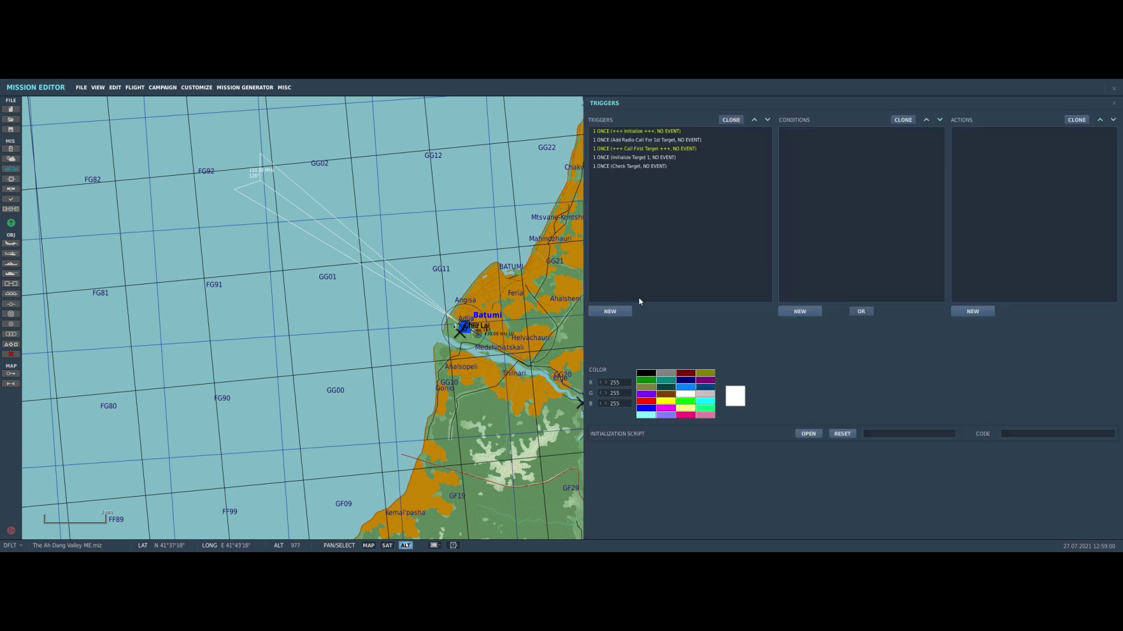
left_click(659, 159)
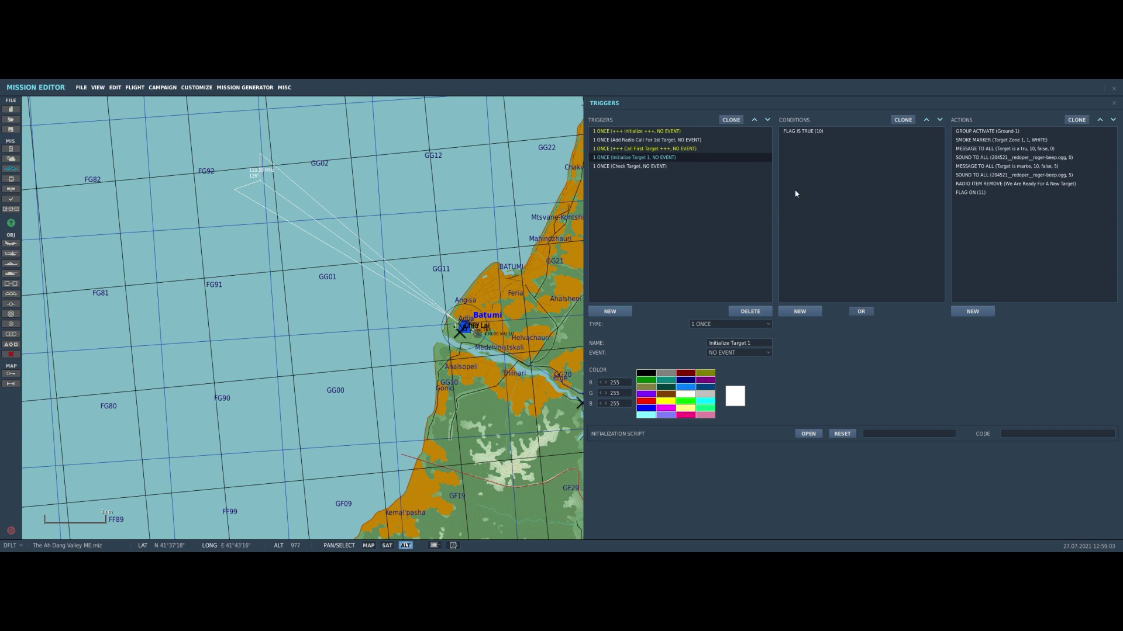
left_click(681, 141)
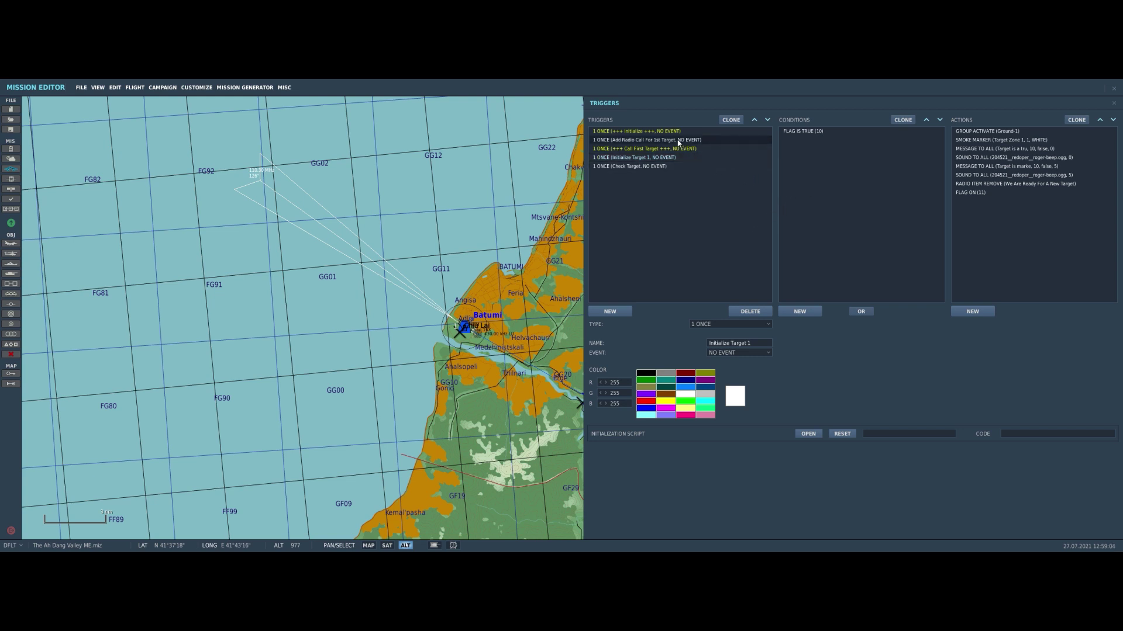
left_click(1047, 140)
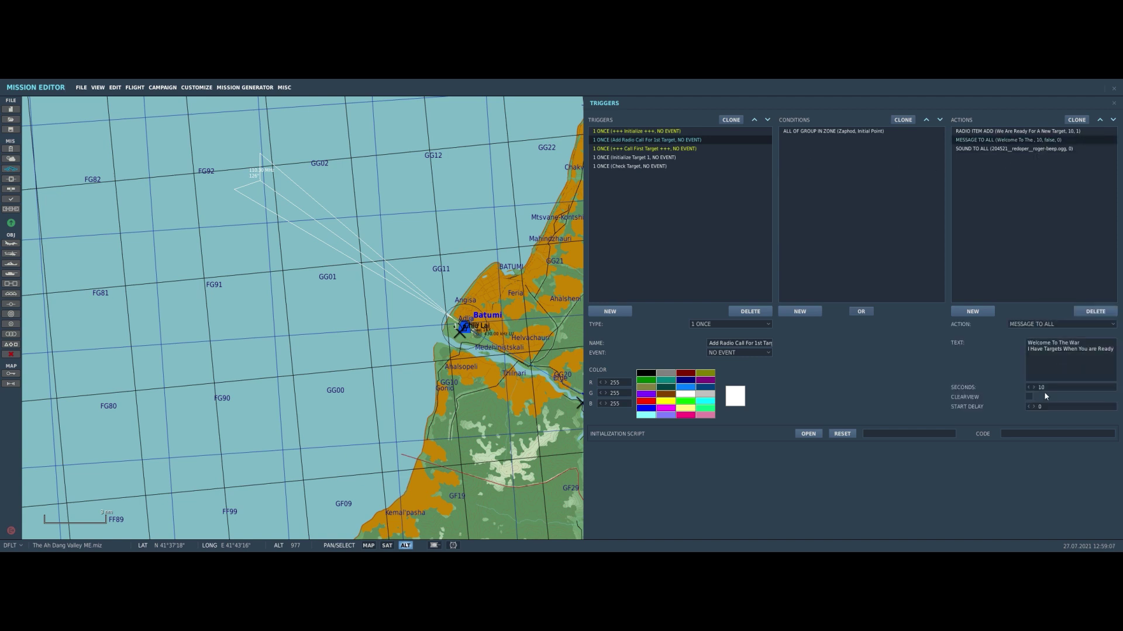
left_click(637, 159)
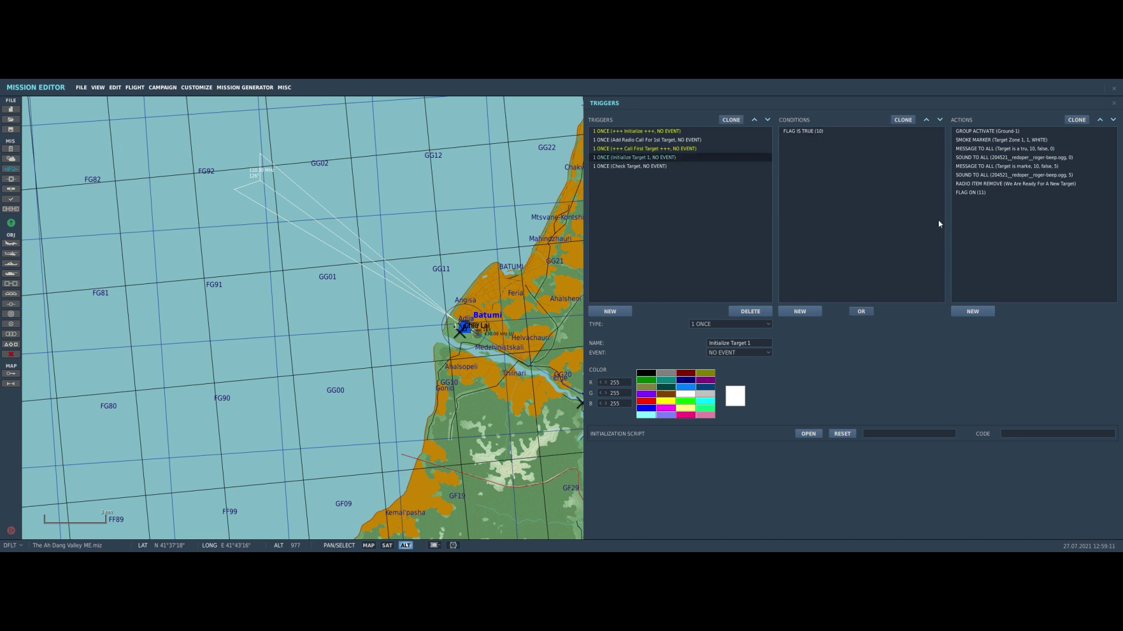
left_click(1002, 132)
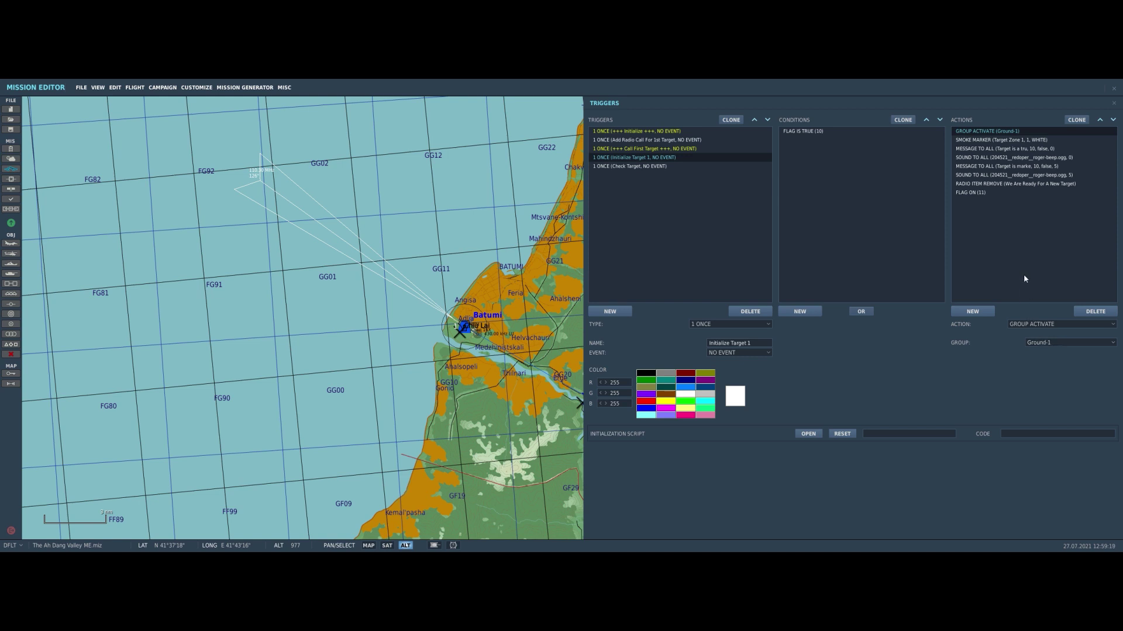
left_click(997, 143)
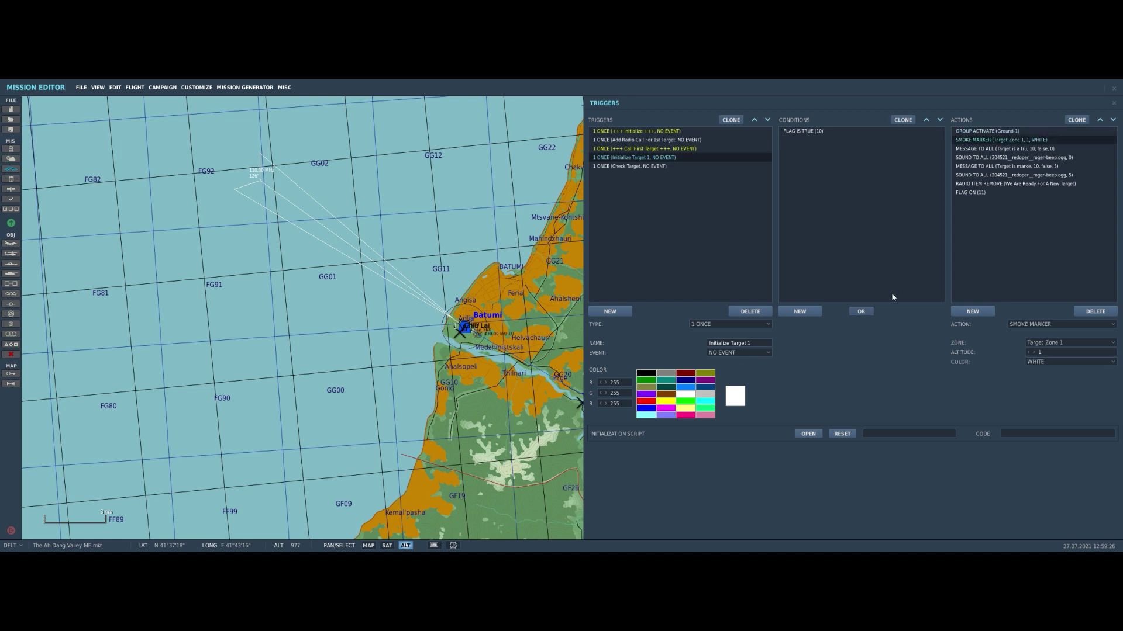
left_click(524, 289)
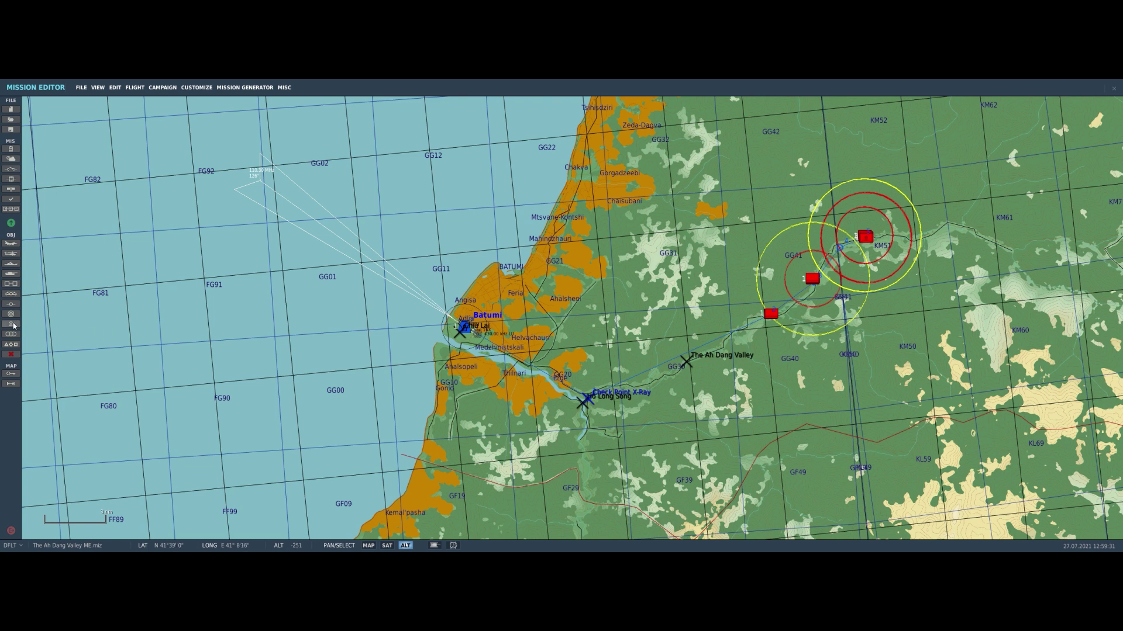
Unhide Target Zone 1 and bring it into view on the valley road around the Ground-1 convoy.
left_click(10, 333)
scroll(135, 493, "down", 4)
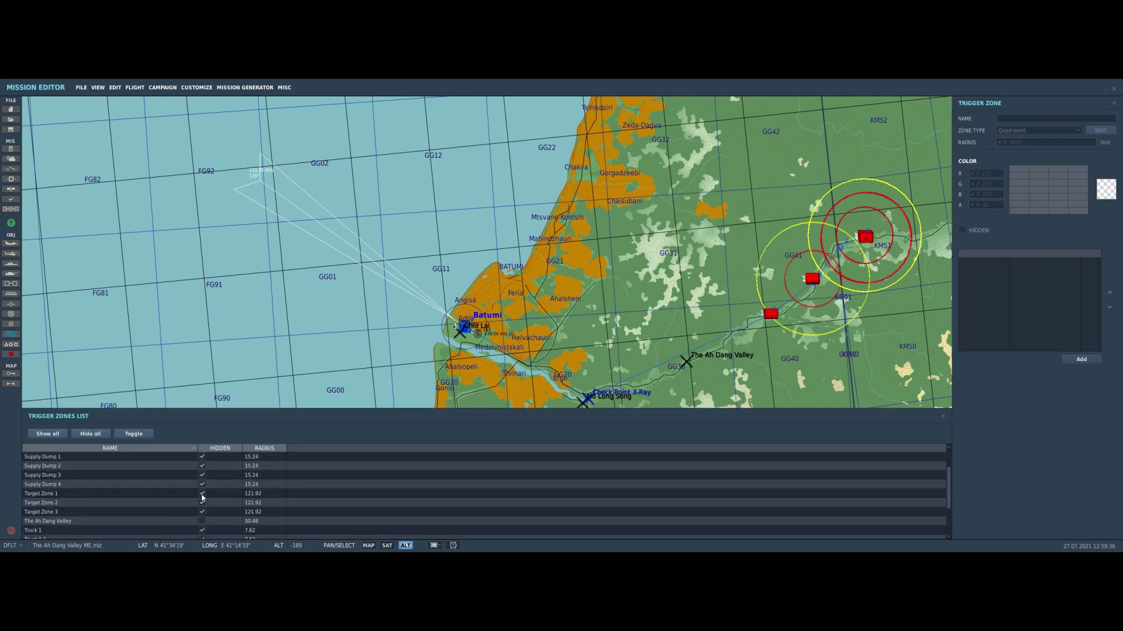
left_click(202, 493)
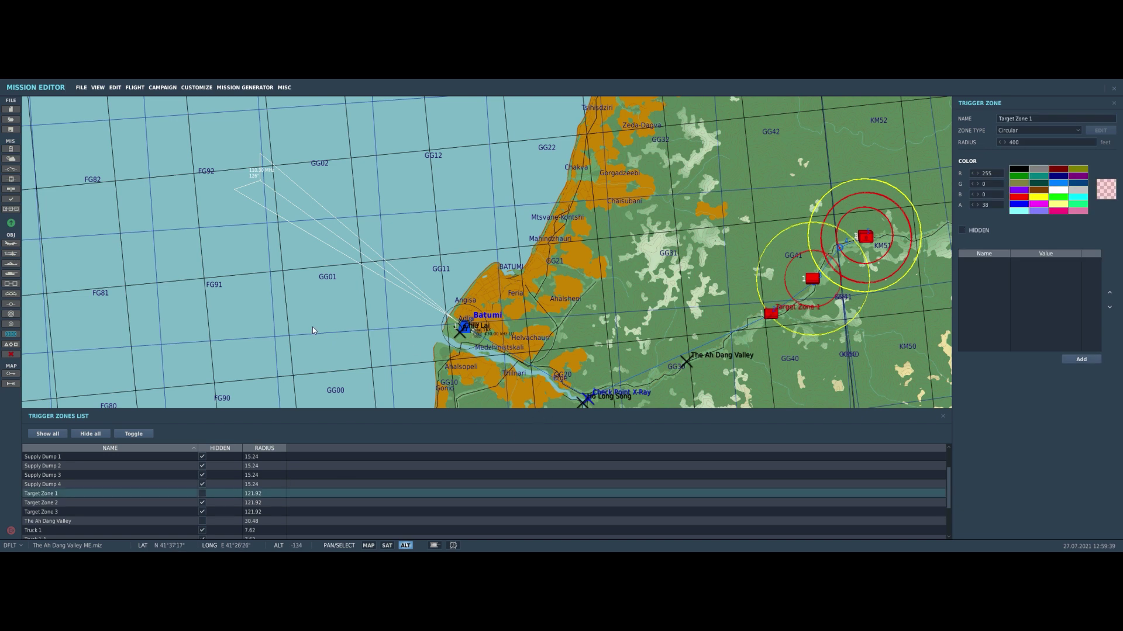
left_click(10, 334)
scroll(776, 316, "up", 2)
scroll(775, 316, "up", 8)
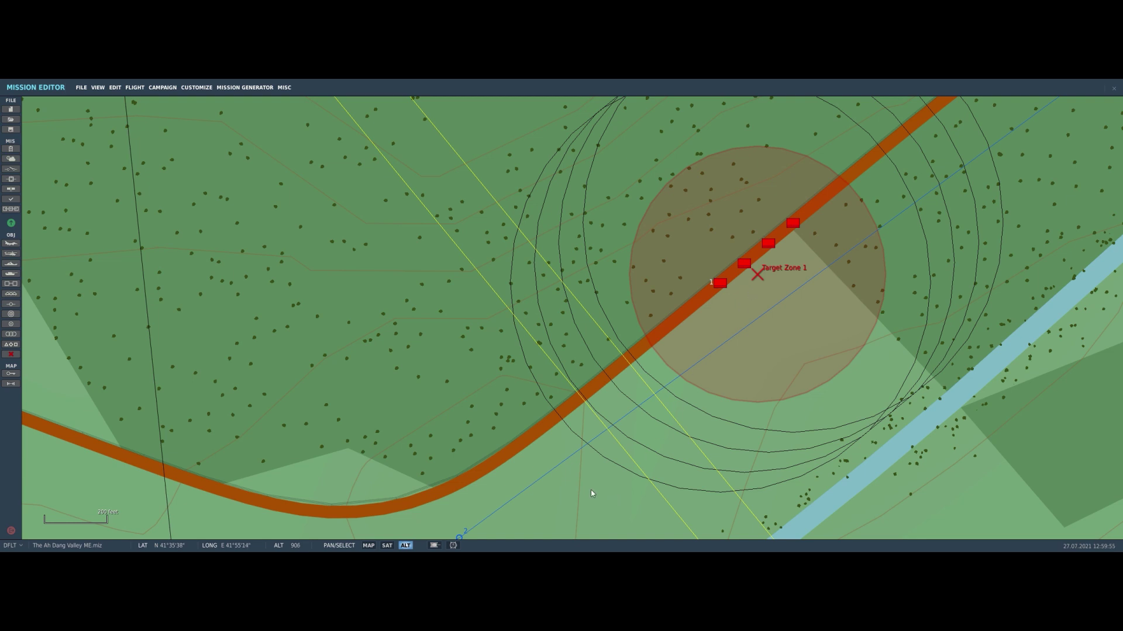
scroll(591, 494, "down", 5)
left_click_drag(590, 491, 716, 247)
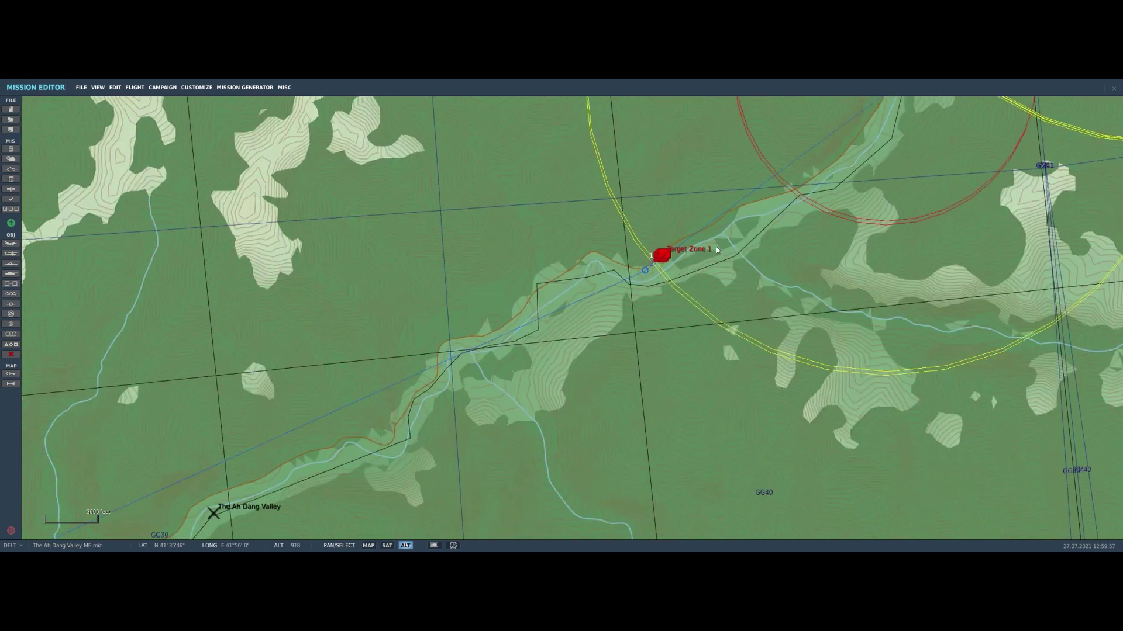
scroll(716, 247, "down", 3)
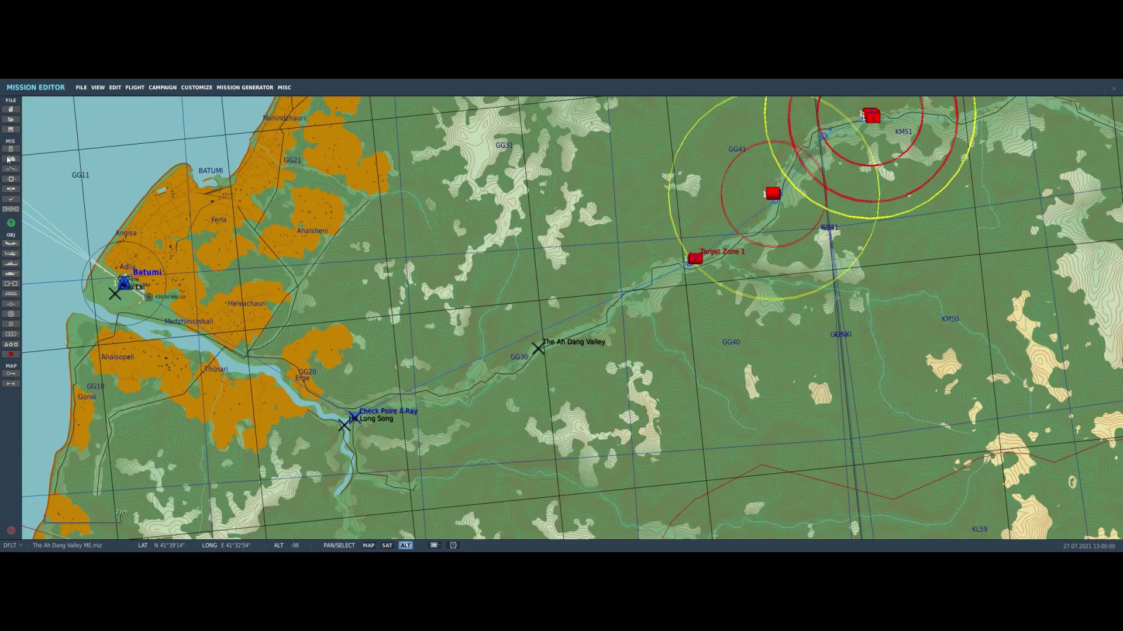
Inspect Initialize Target 1's smoke marker, two messages, two sounds and FLAG ON (11) actions.
left_click(10, 169)
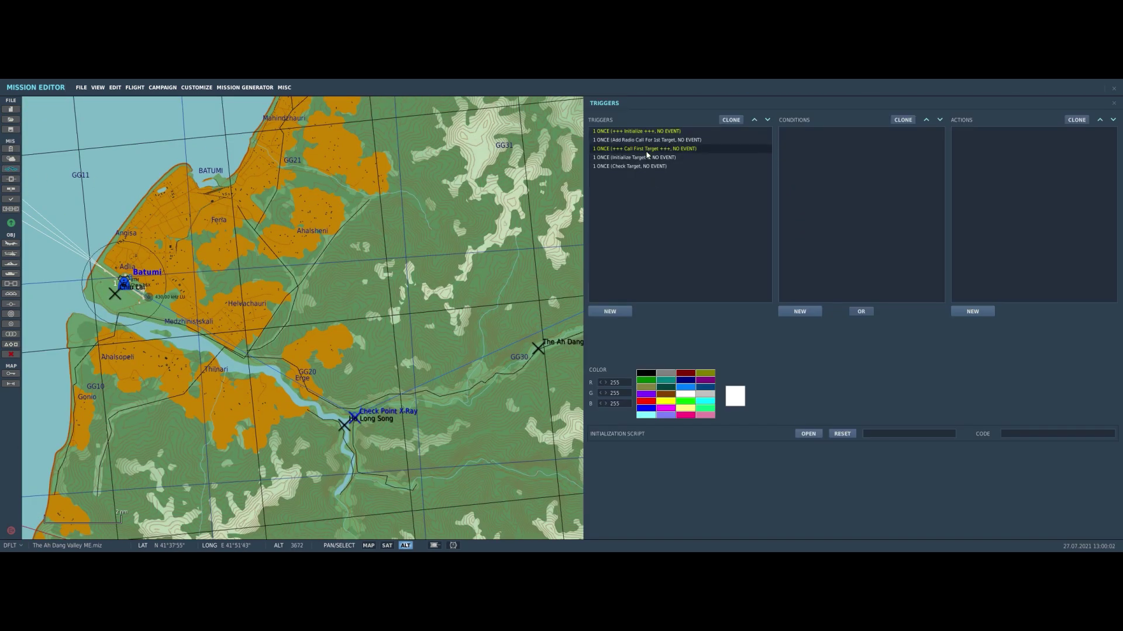
left_click(647, 157)
left_click(977, 142)
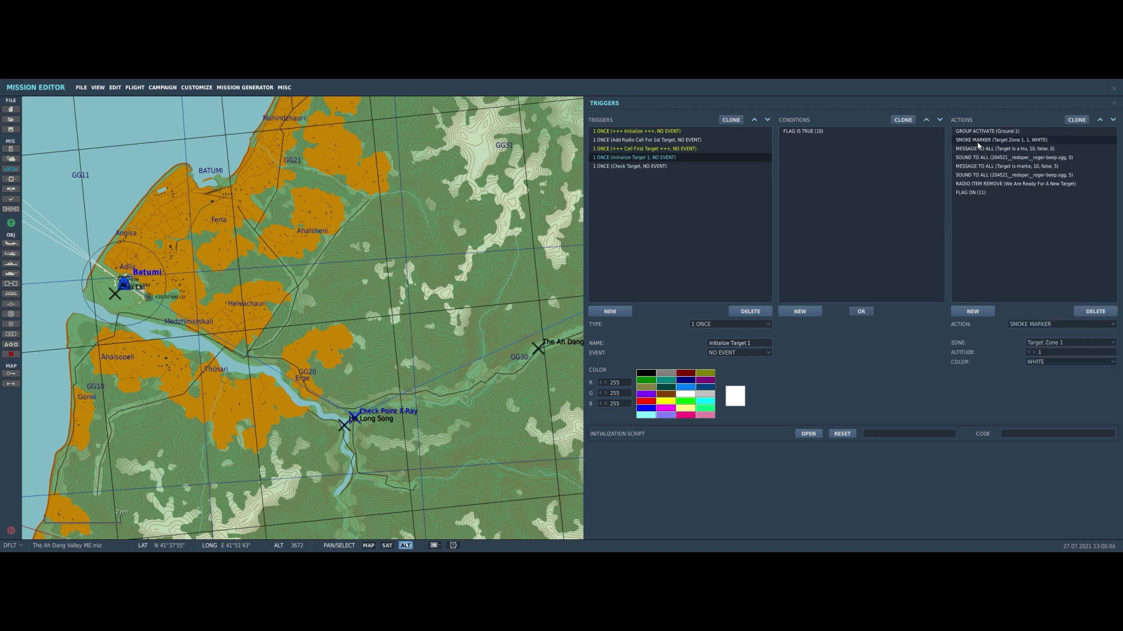
left_click(980, 149)
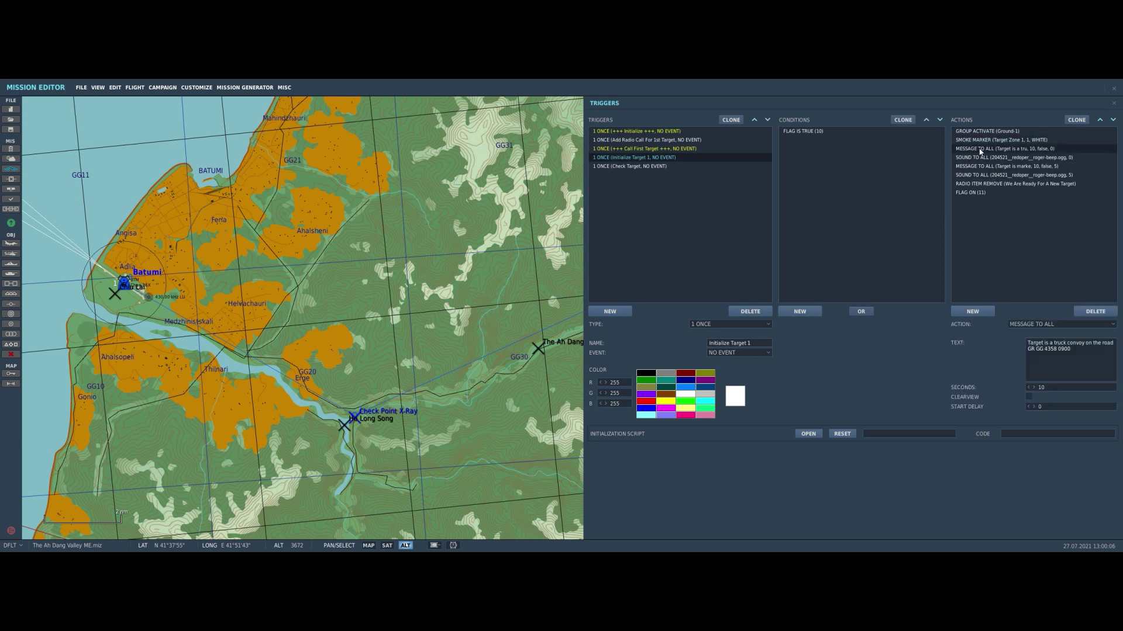
left_click(980, 158)
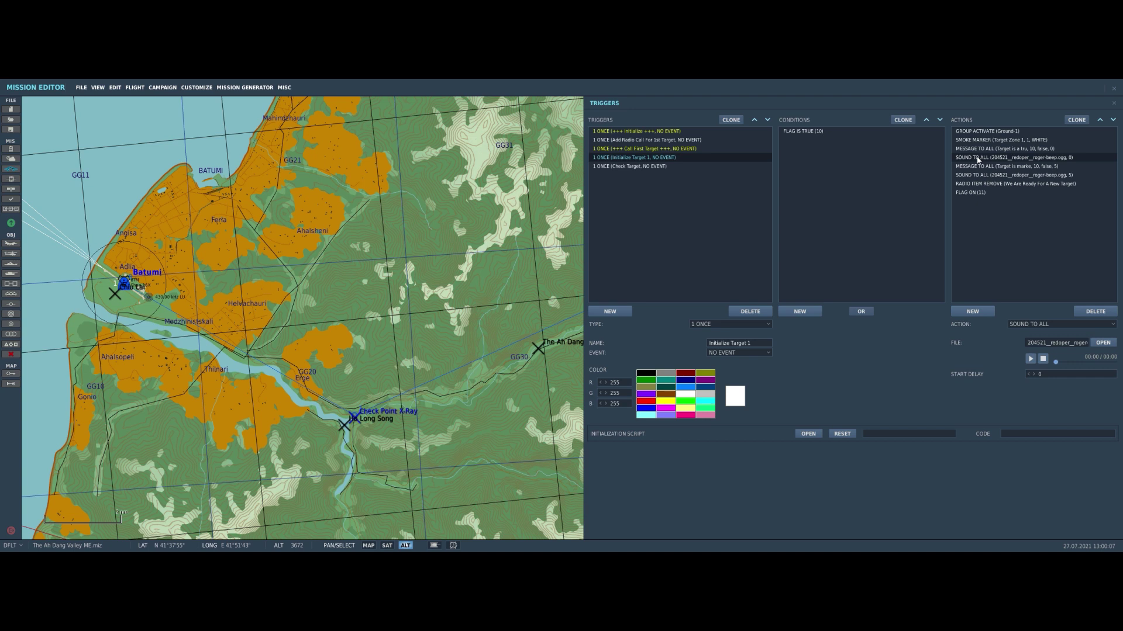
left_click(980, 166)
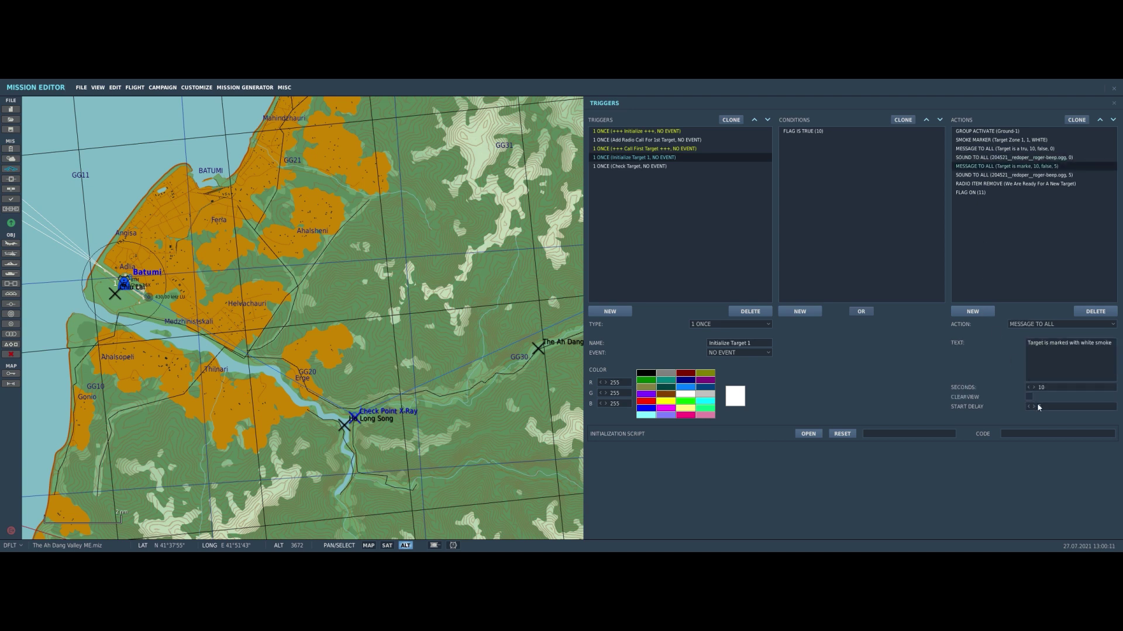
left_click(983, 175)
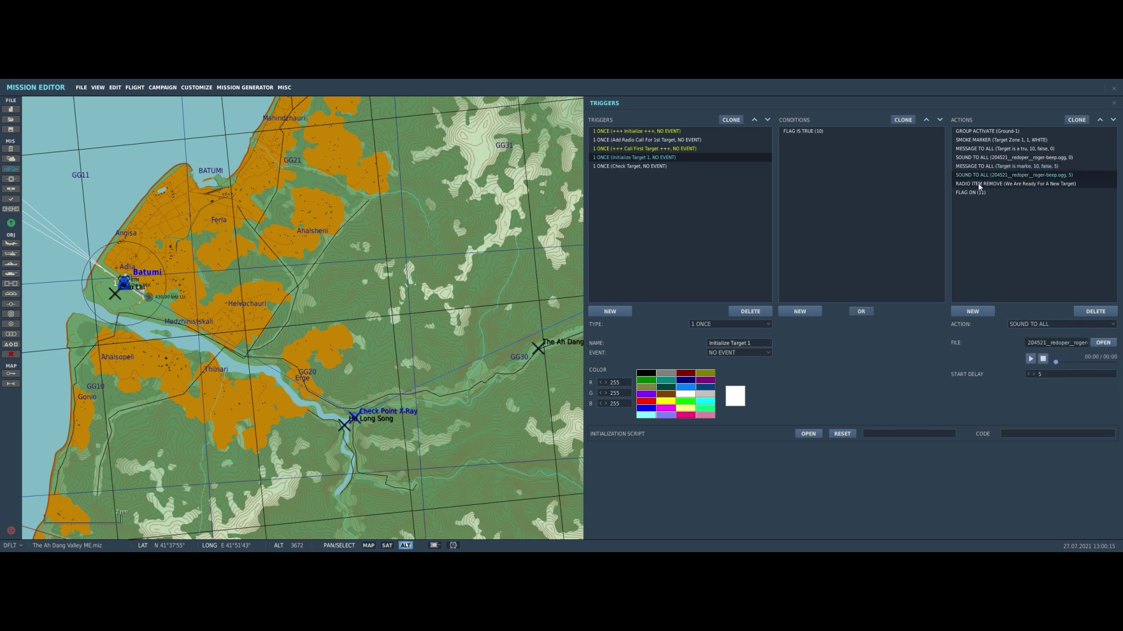
left_click(974, 192)
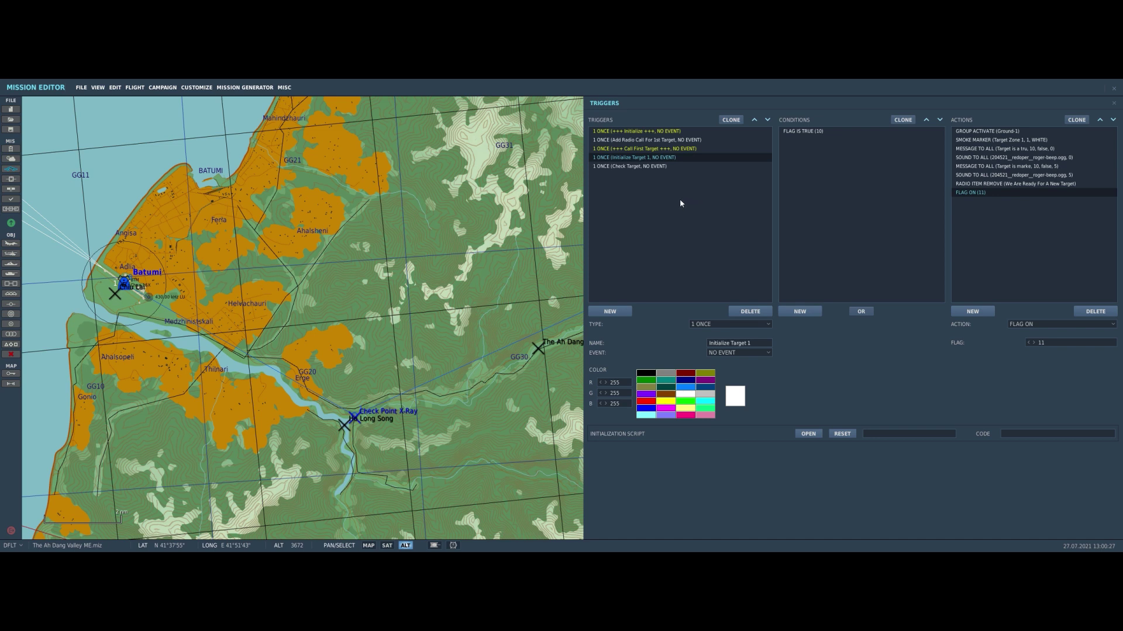
Inspect Check Target's Ground-1 below 76% alive condition, its Target Neutralized and return-to-IP messages, sound, and FLAG ON (12).
left_click(625, 167)
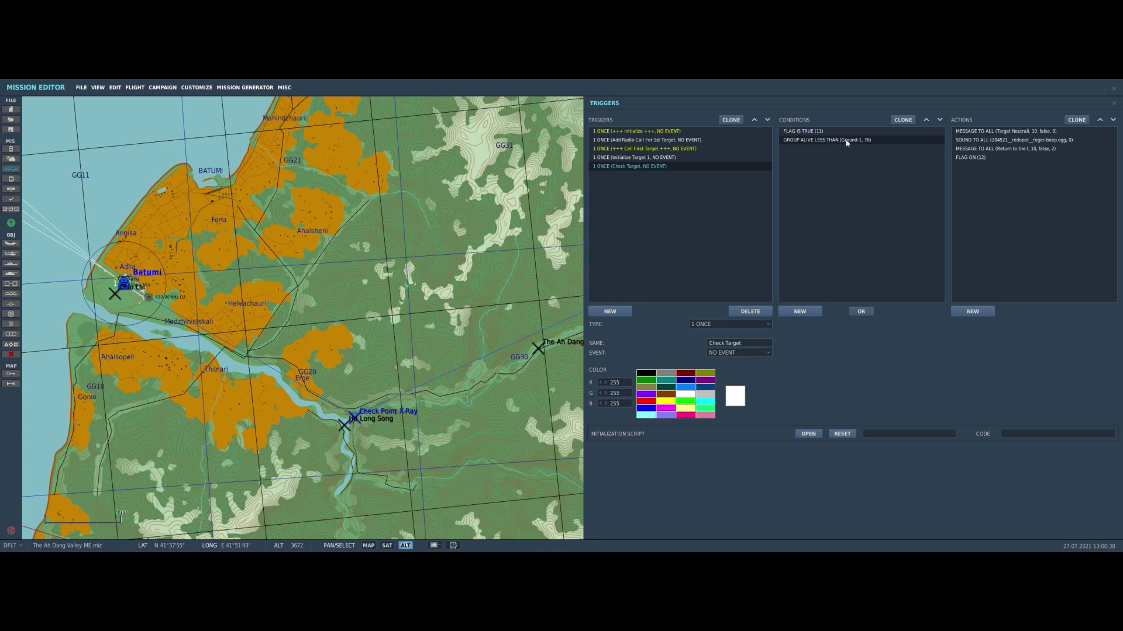
left_click(846, 140)
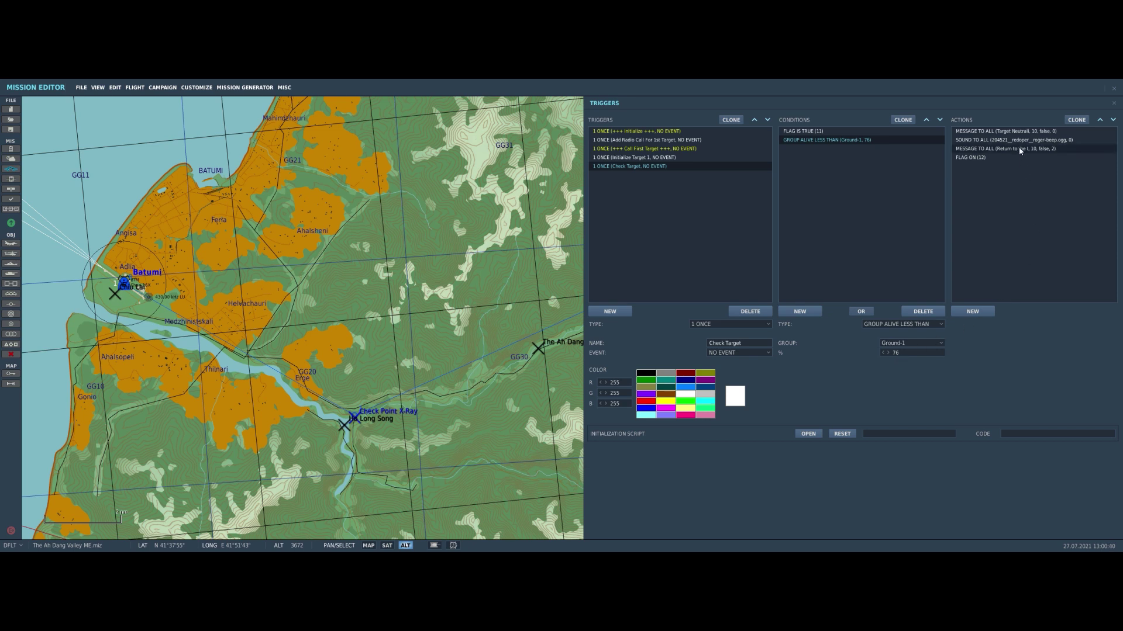
left_click(1007, 133)
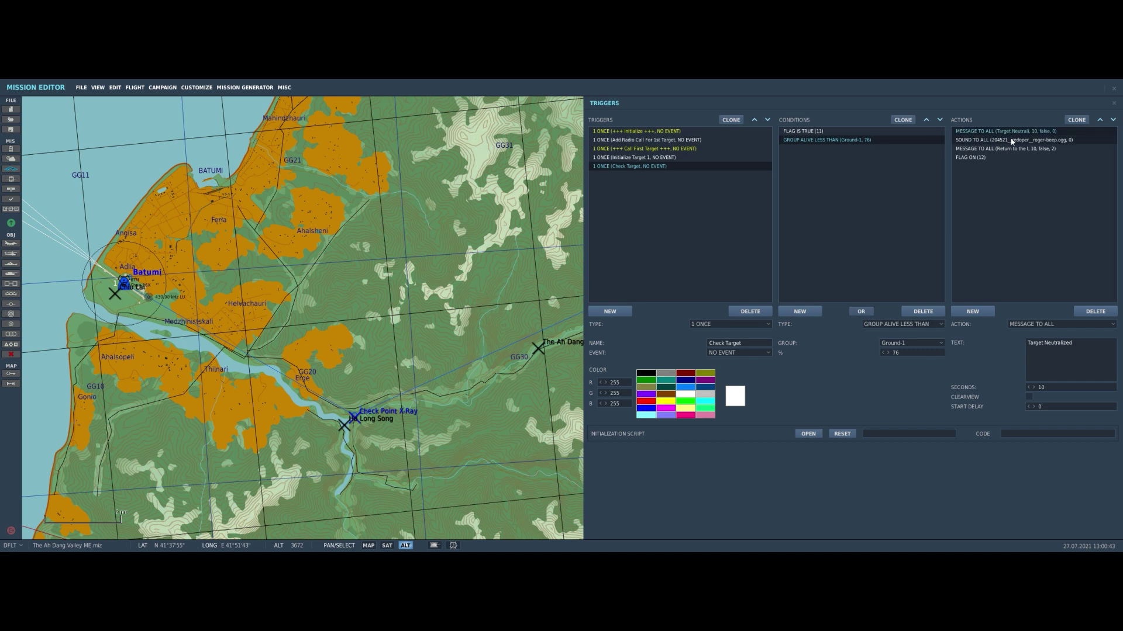
left_click(1012, 141)
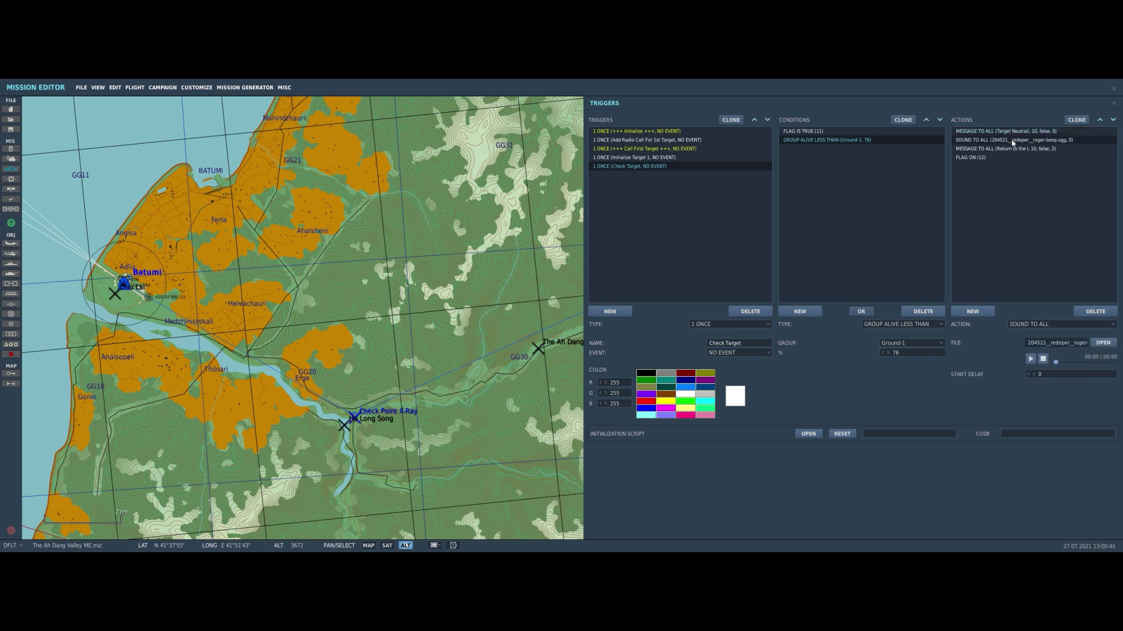
left_click(1014, 150)
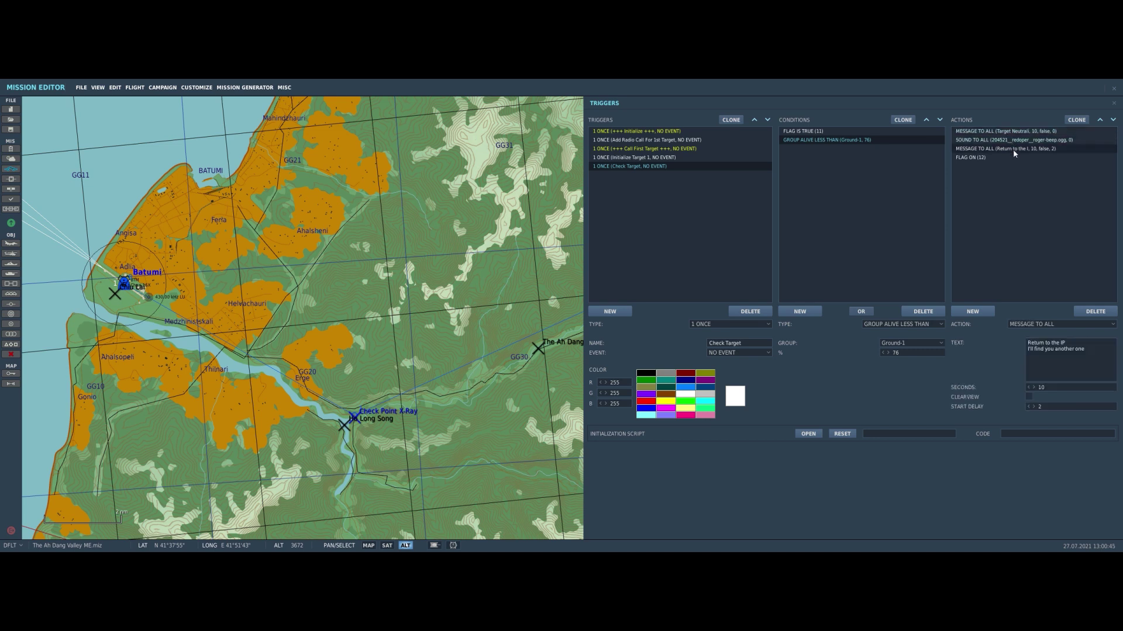
left_click(984, 158)
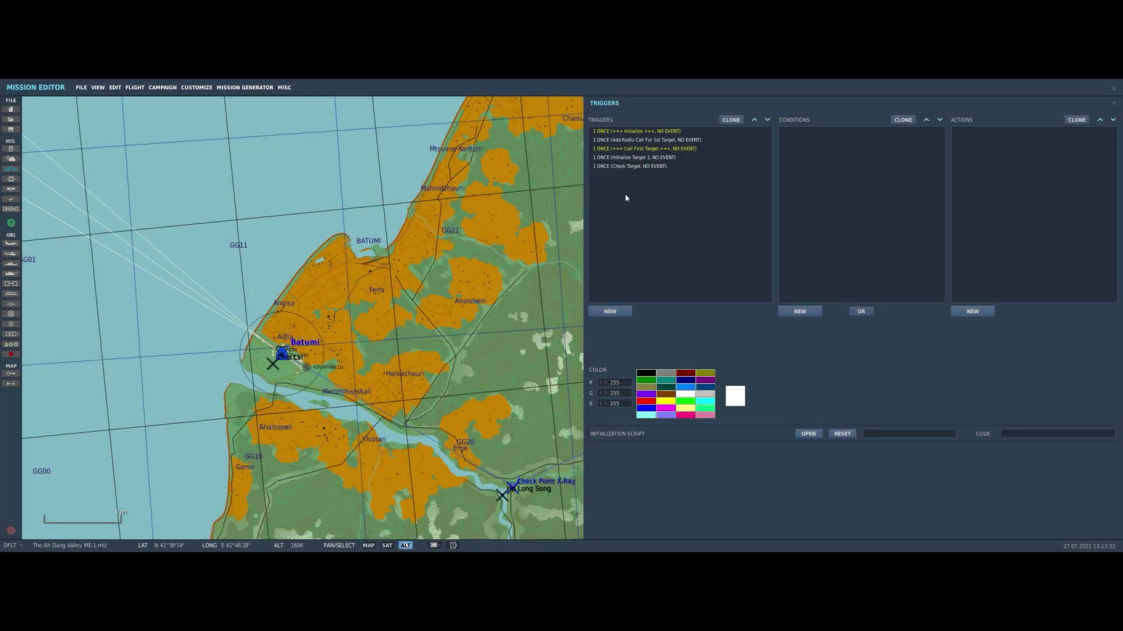
Select the +++ Call First Target +++ trigger to see its yellow colour and single FLAG ON action.
left_click(648, 149)
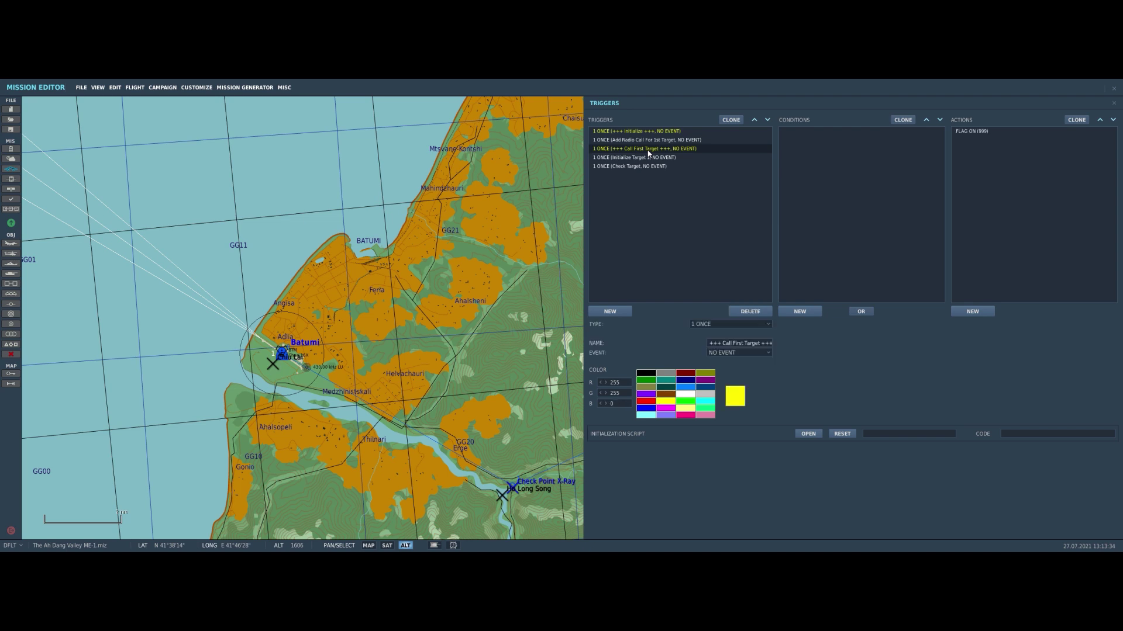
Clone the Call First Target trigger and rename the copy '+++ Call Second Target +++'.
left_click(731, 121)
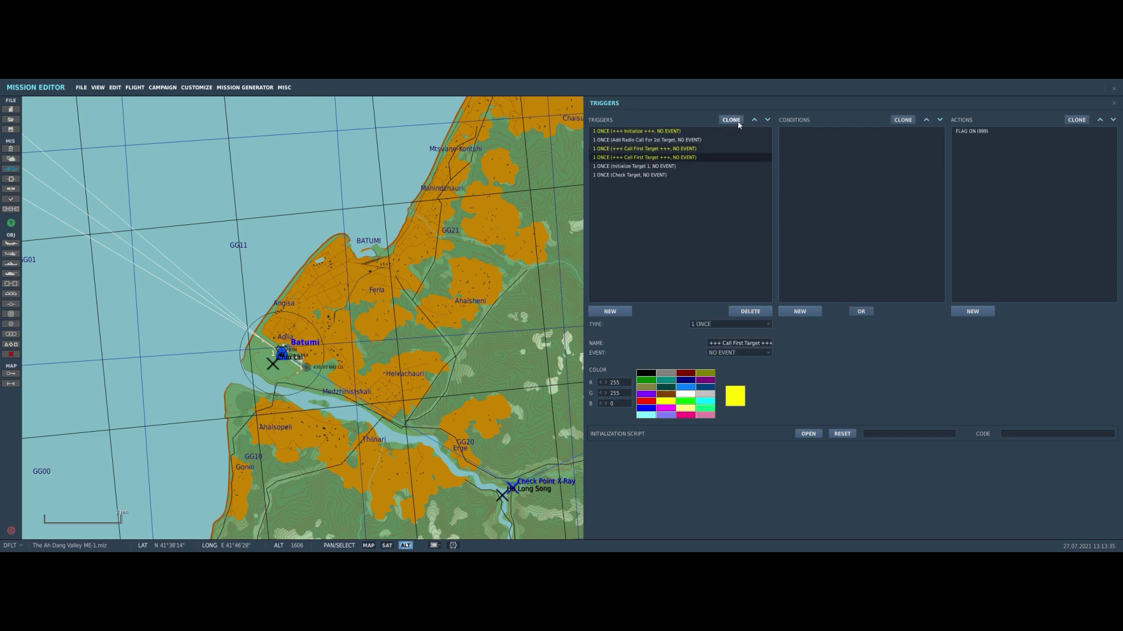
left_click(744, 344)
key("BackSpace")
key("BackSpace")
key("BackSpace")
key("BackSpace")
key("BackSpace")
key("BackSpace")
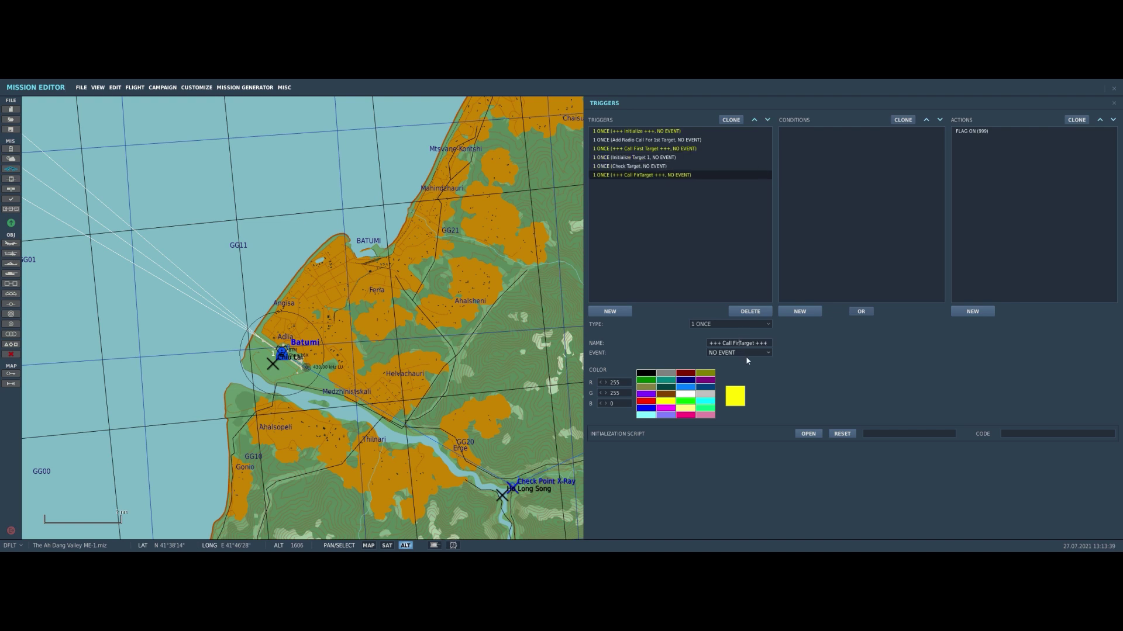
type("Second")
Move the Add Radio Call For 1st Target trigger down below Call Second Target.
left_click(643, 141)
left_click(767, 120)
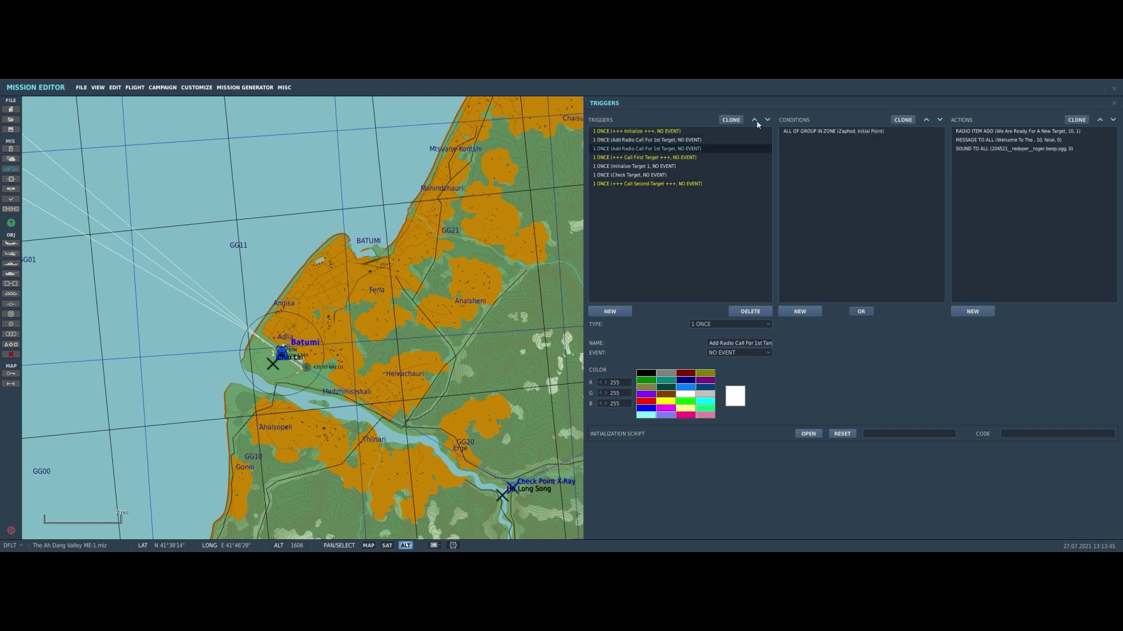
left_click(767, 119)
left_click(767, 120)
left_click(767, 120)
left_click(768, 121)
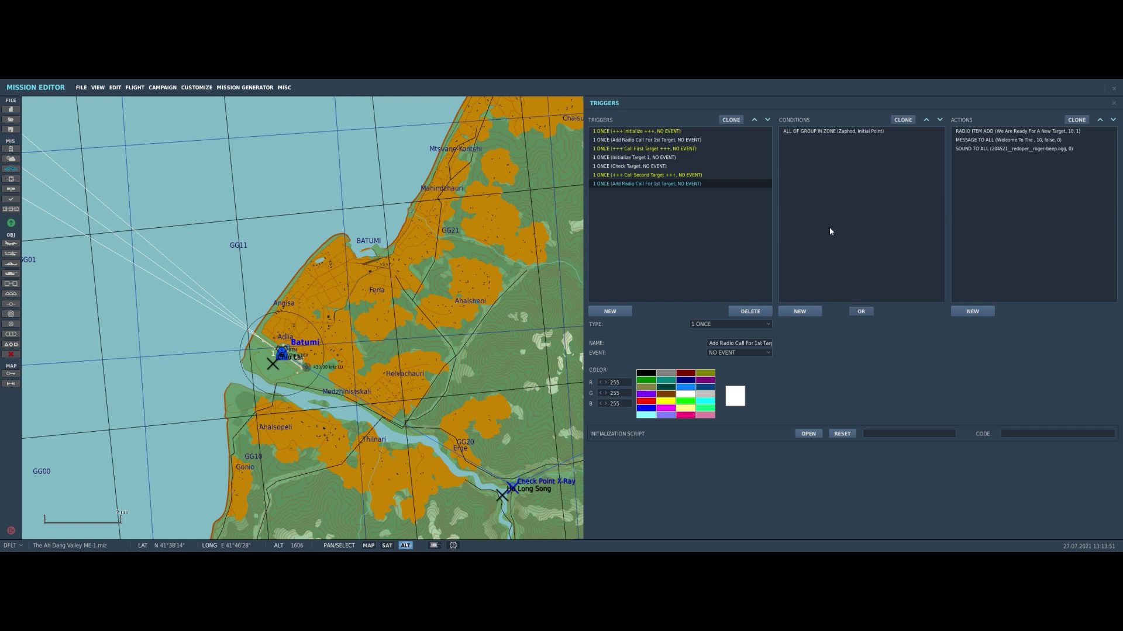
Add a FLAG IS TRUE condition to the radio-call trigger.
left_click(815, 132)
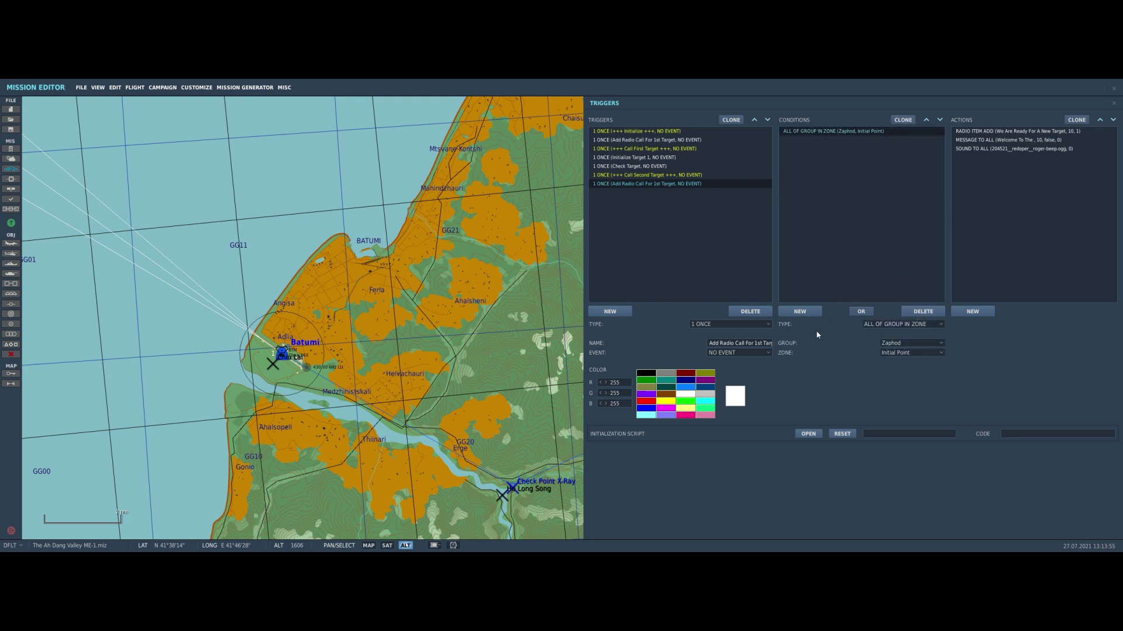
left_click(807, 314)
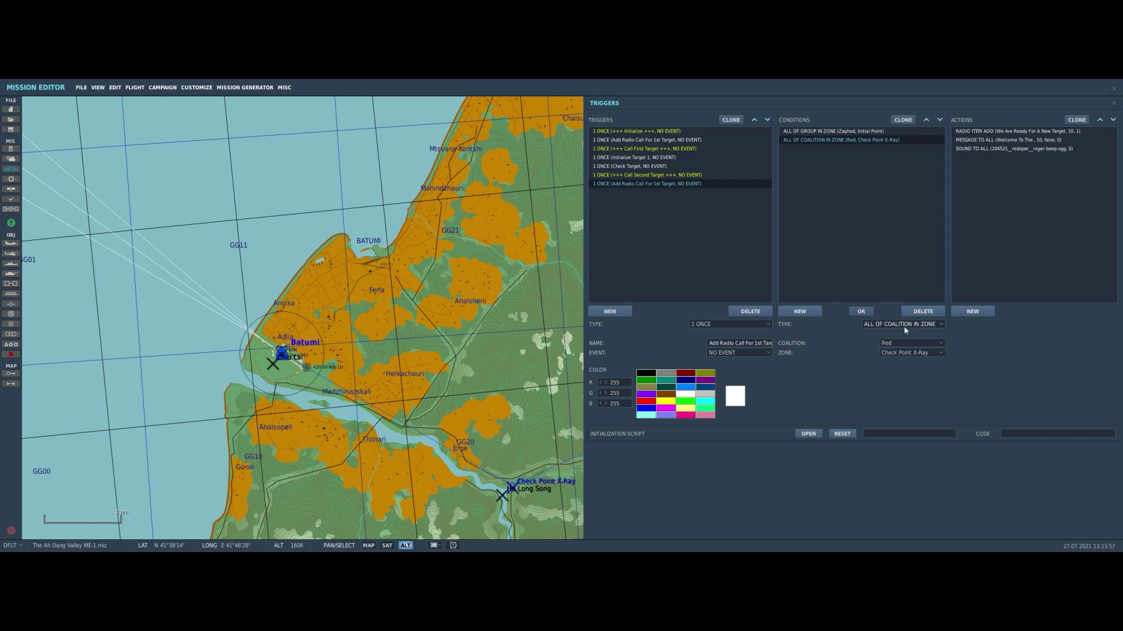
left_click(905, 325)
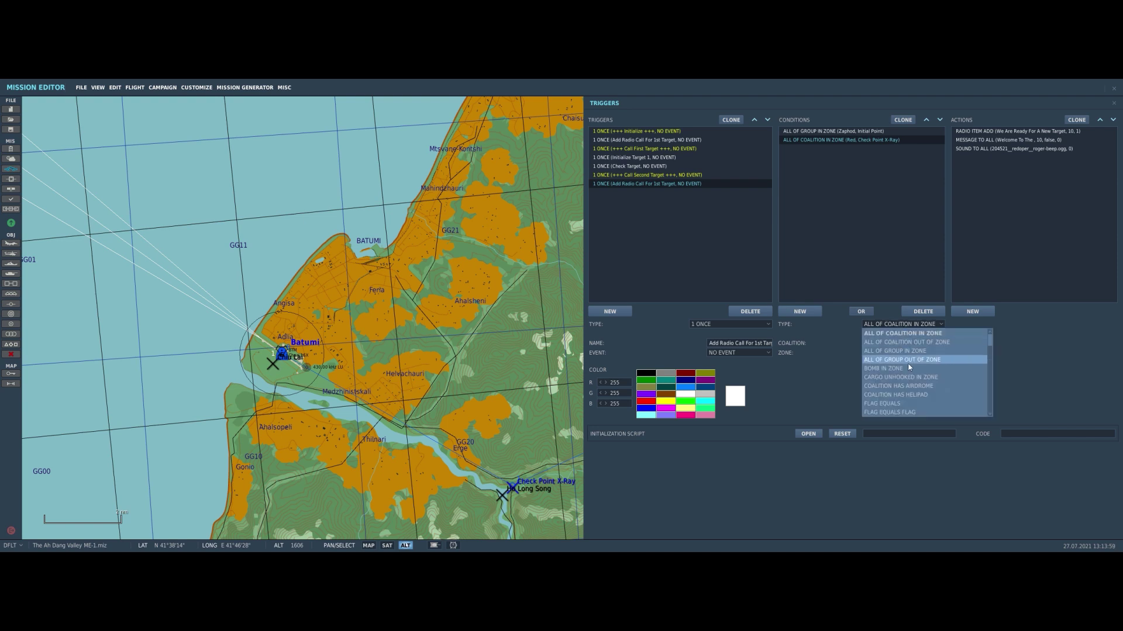
scroll(909, 366, "down", 4)
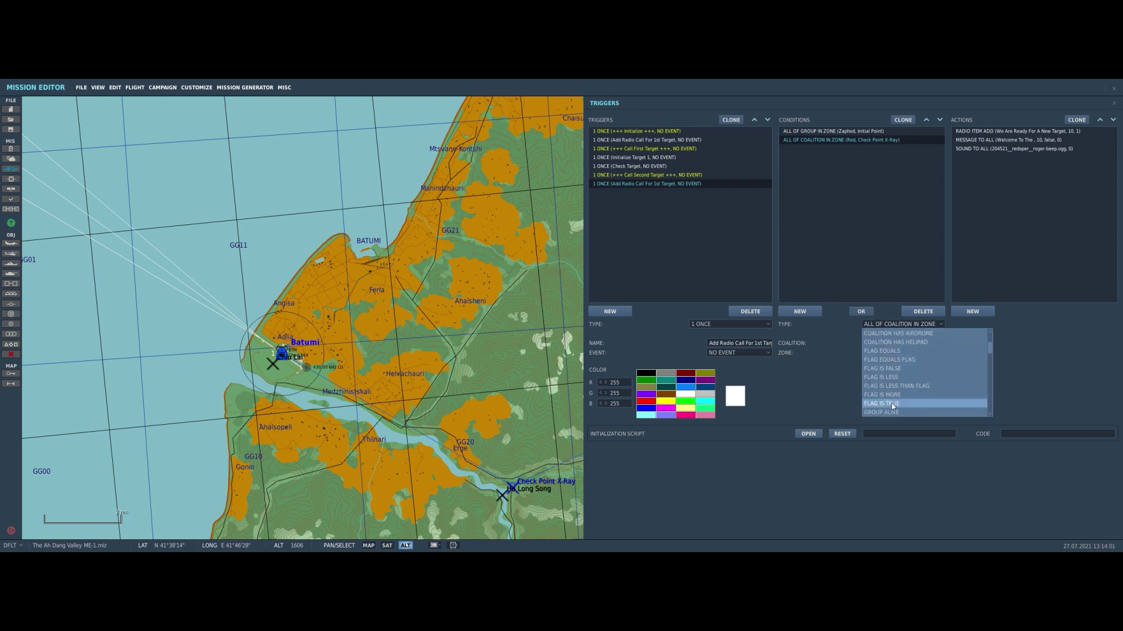
left_click(907, 363)
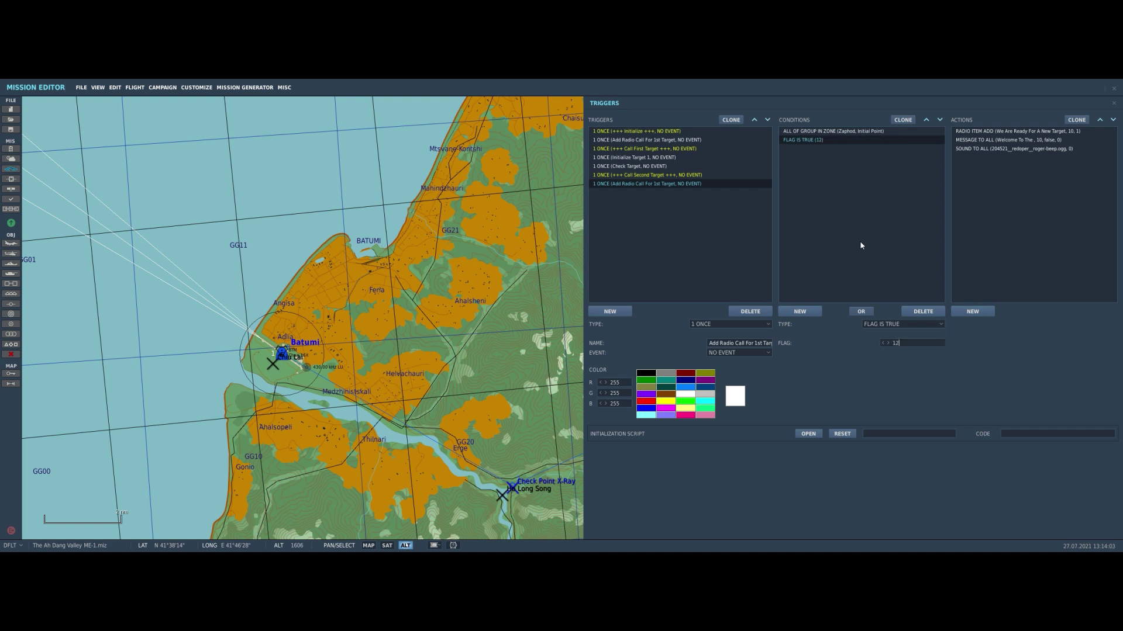
Set the new condition to flag 12 and move it to the top of the conditions.
type("2")
left_click(926, 120)
left_click(638, 167)
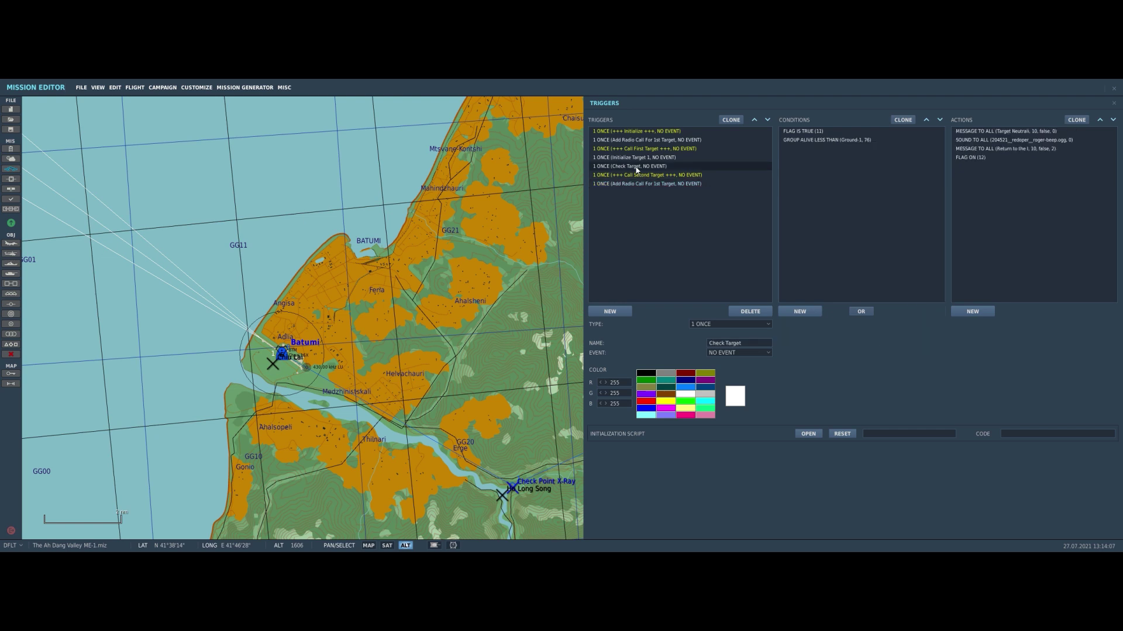
left_click(667, 183)
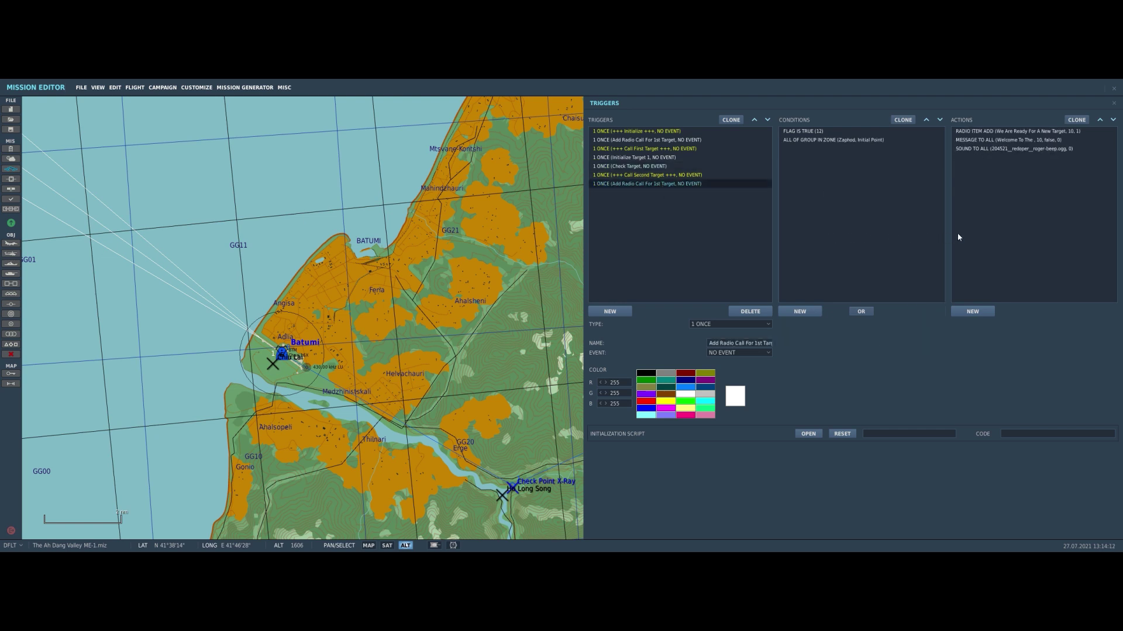
Delete the RADIO ITEM ADD action and change the message to 'You are at Check Point X-Ray'.
left_click(982, 132)
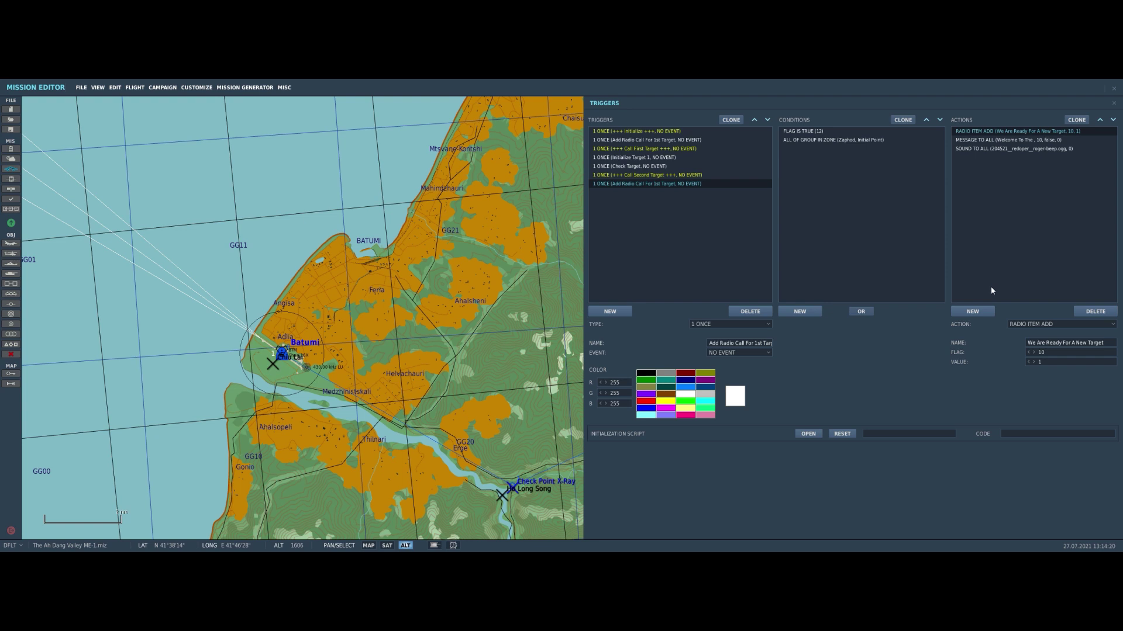
left_click(1091, 313)
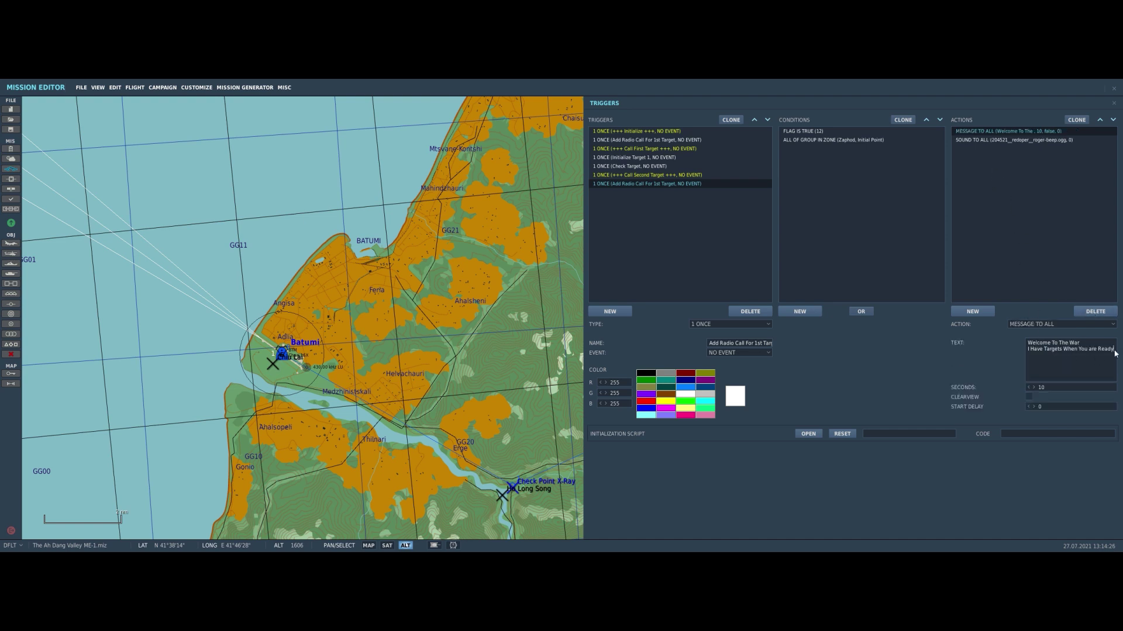
left_click_drag(1114, 351, 1013, 345)
type("Y")
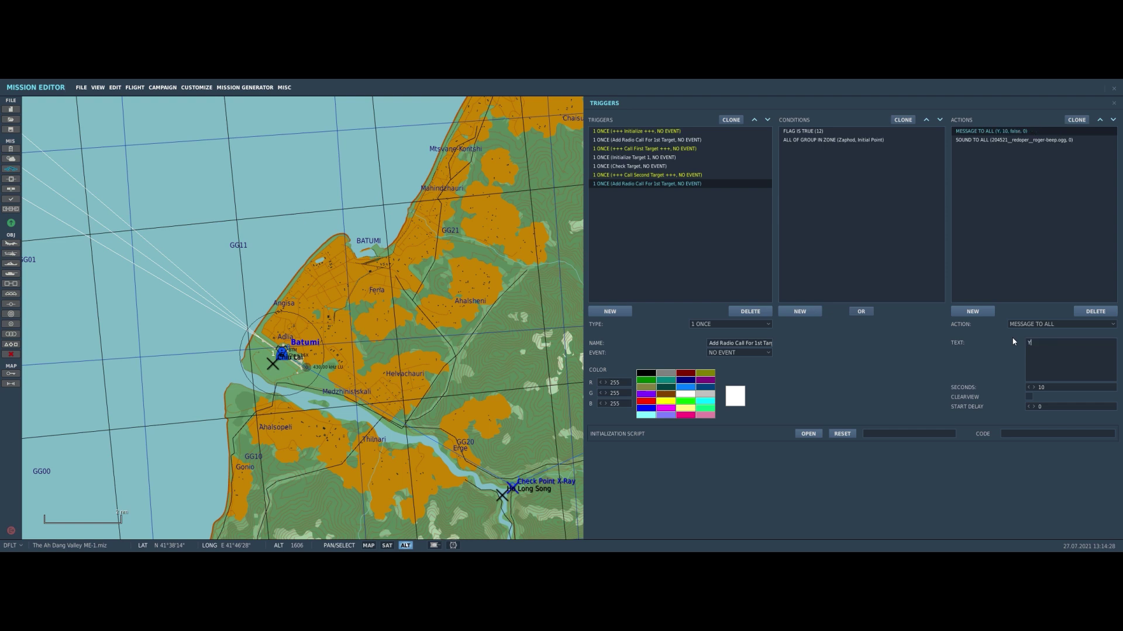
type("ou are at Check Point X-Ray")
Add a FLAG ON (13) action to the trigger.
left_click(994, 140)
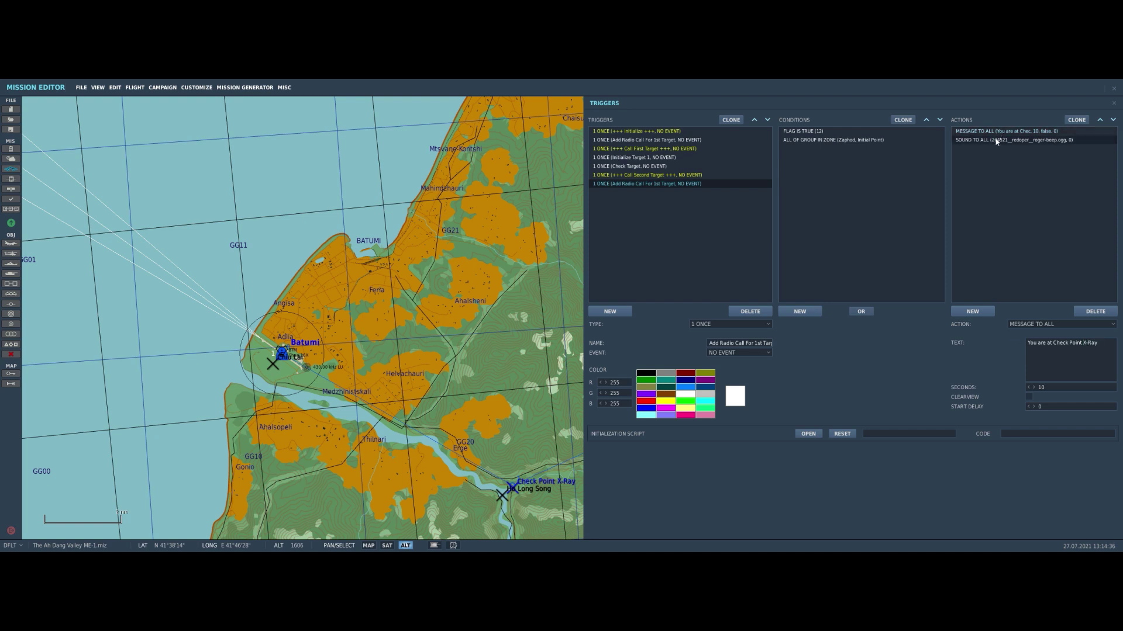
left_click(983, 154)
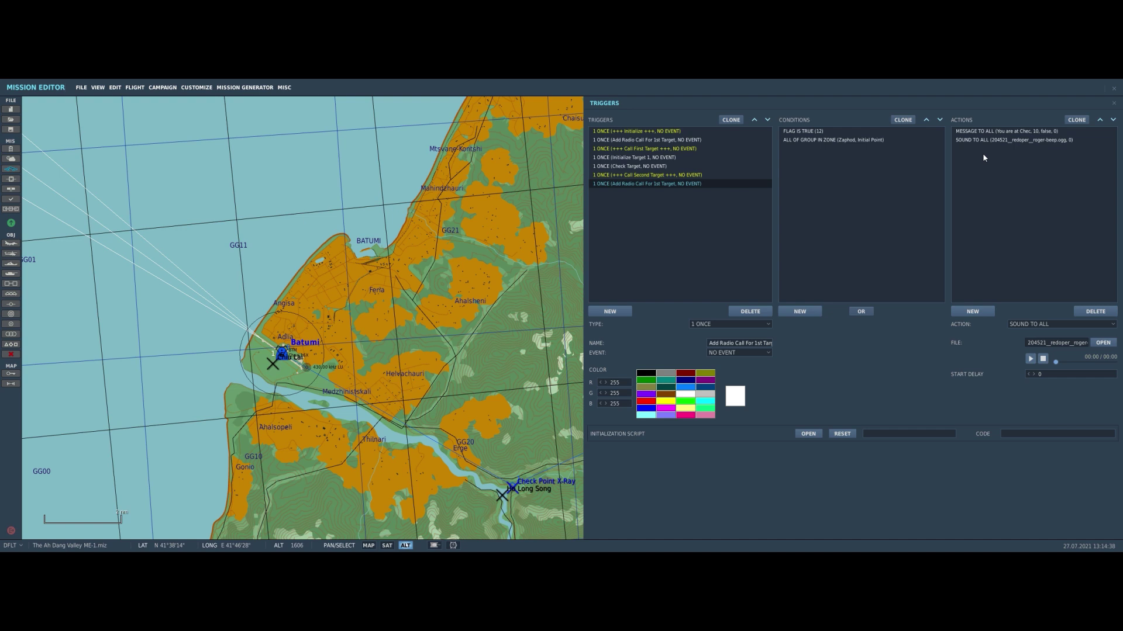
left_click(984, 311)
left_click(1063, 325)
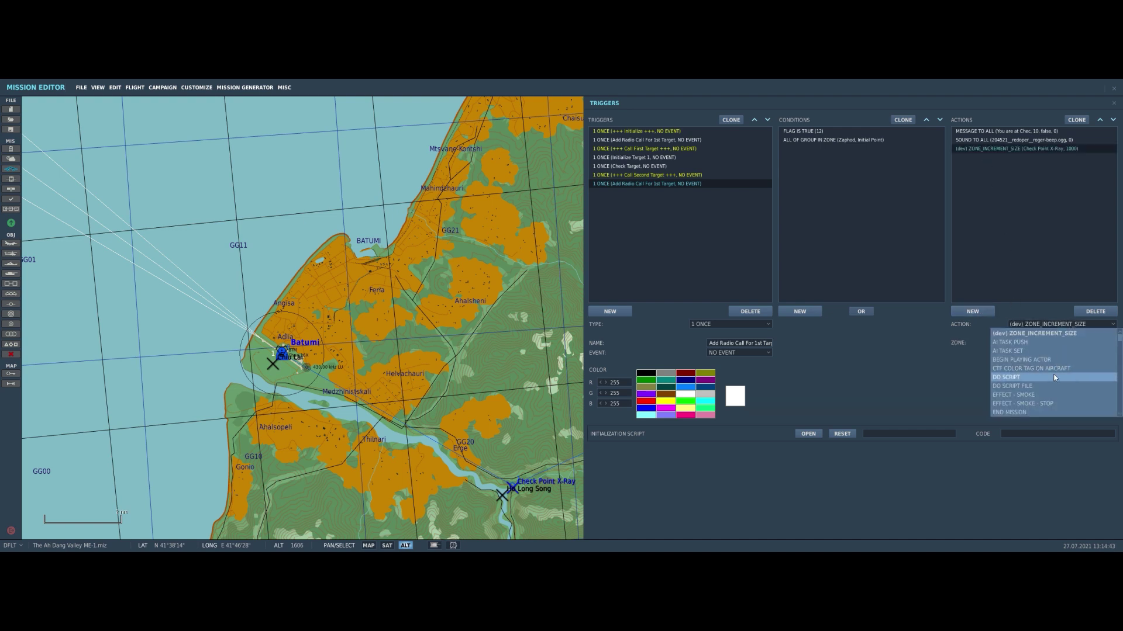
left_click(1025, 386)
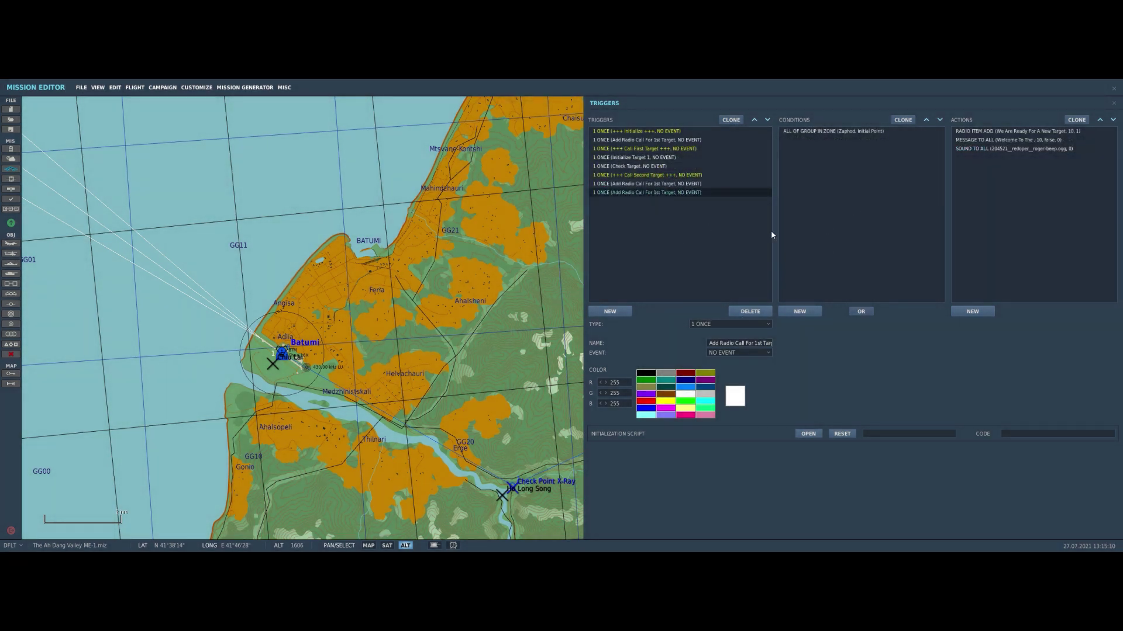
Rename the clone 'Add Radio Call For 2nd Target' and make its condition FLAG IS TRUE (13).
key("BackSpace")
key("BackSpace")
key("BackSpace")
type("2nd")
left_click(833, 131)
left_click(903, 324)
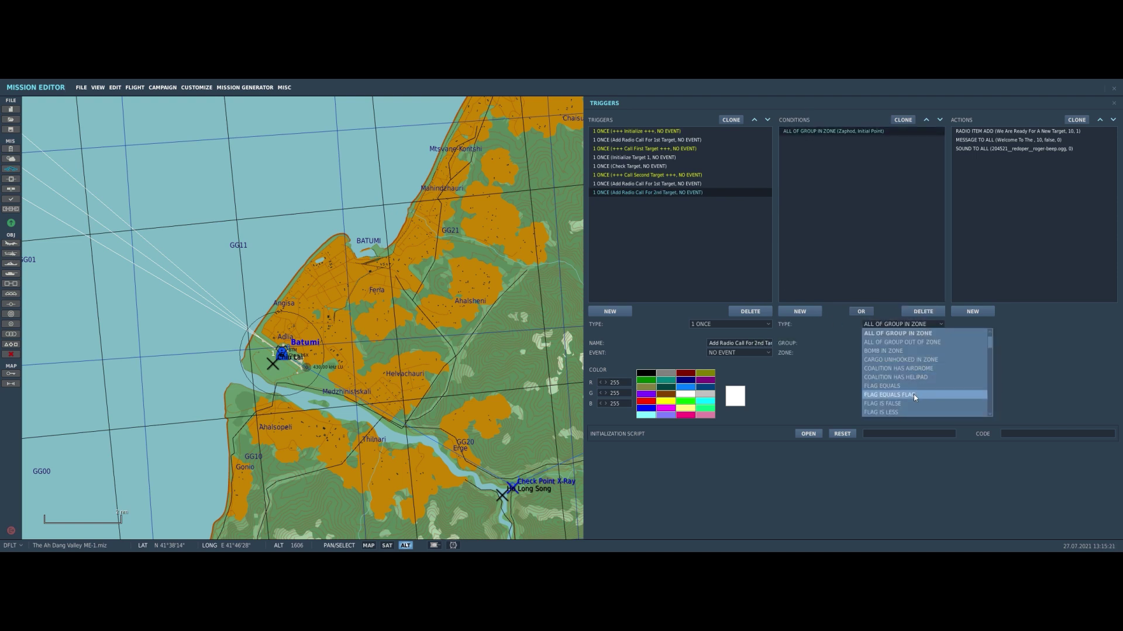
scroll(913, 394, "down", 2)
left_click(903, 351)
Delete the message and sound actions and set the radio item's flag to 14.
left_click(1015, 140)
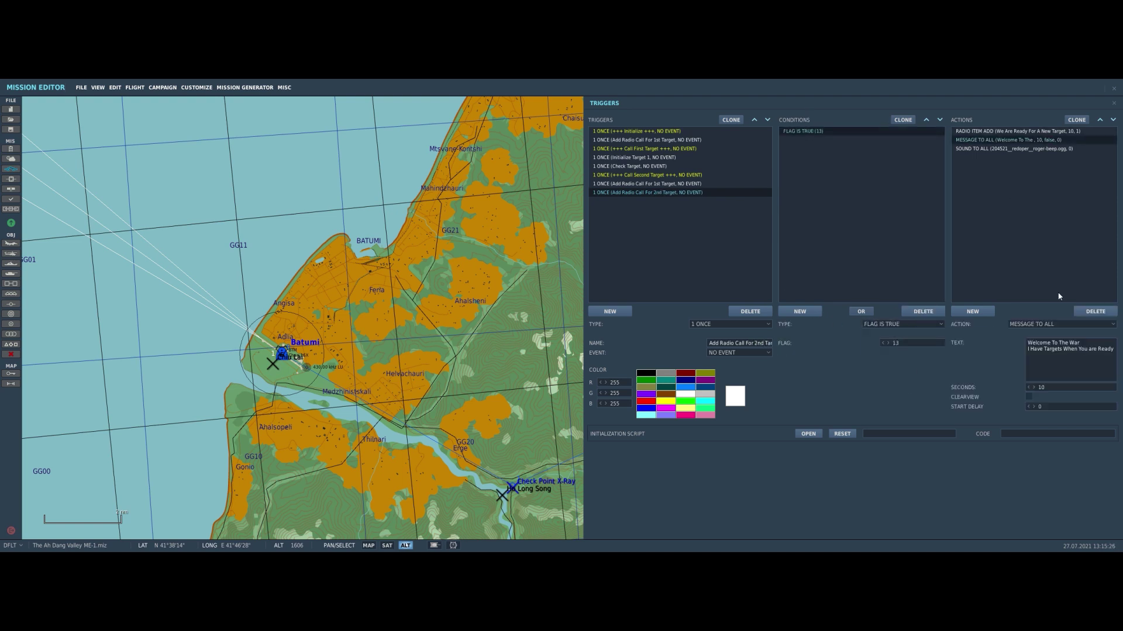
left_click(1095, 311)
left_click(1096, 311)
key("BackSpace")
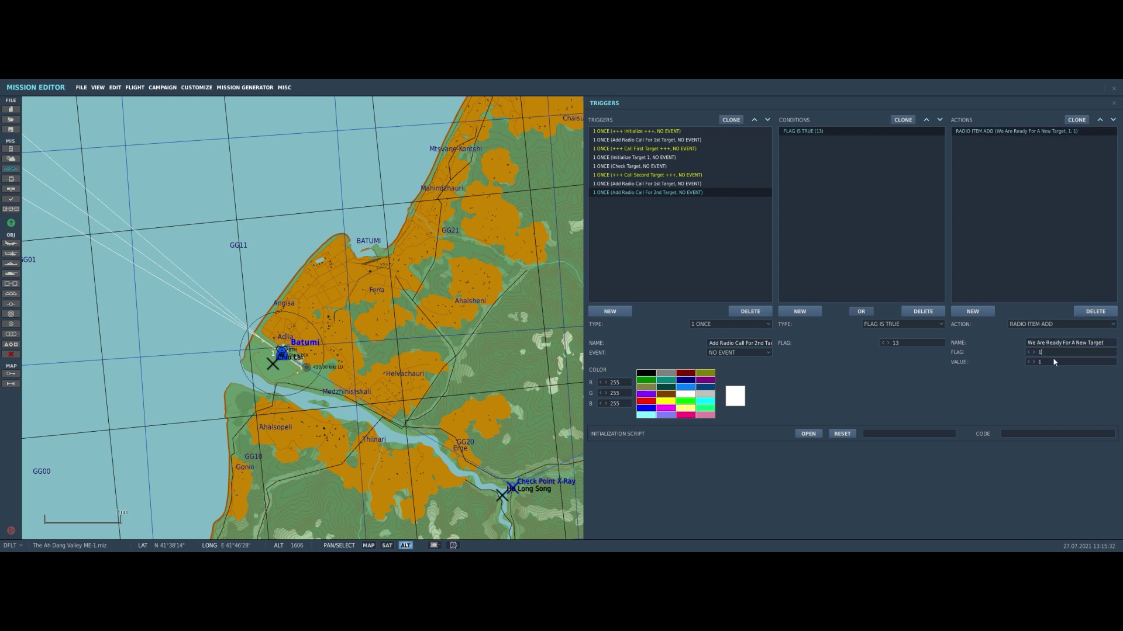
type("4")
left_click(976, 184)
Rename the checkpoint announcement trigger 'Back At IP'.
left_click(642, 184)
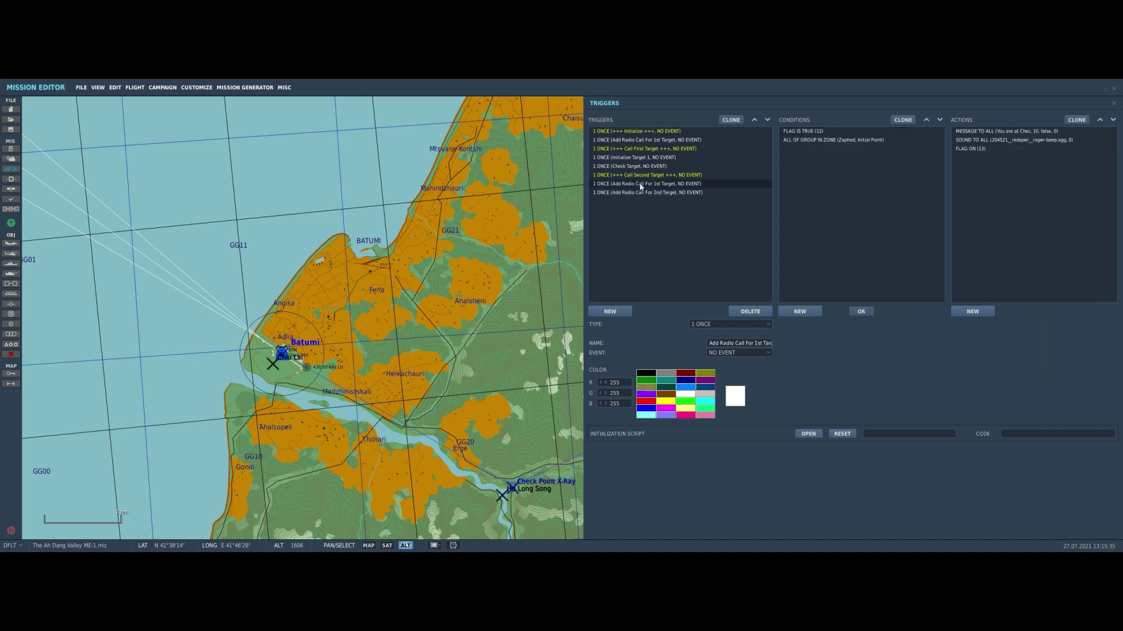
double_click(711, 346)
type("Back At IP")
Change the 2nd-target trigger's condition to TIME SINCE FLAG (13, 5).
left_click(659, 194)
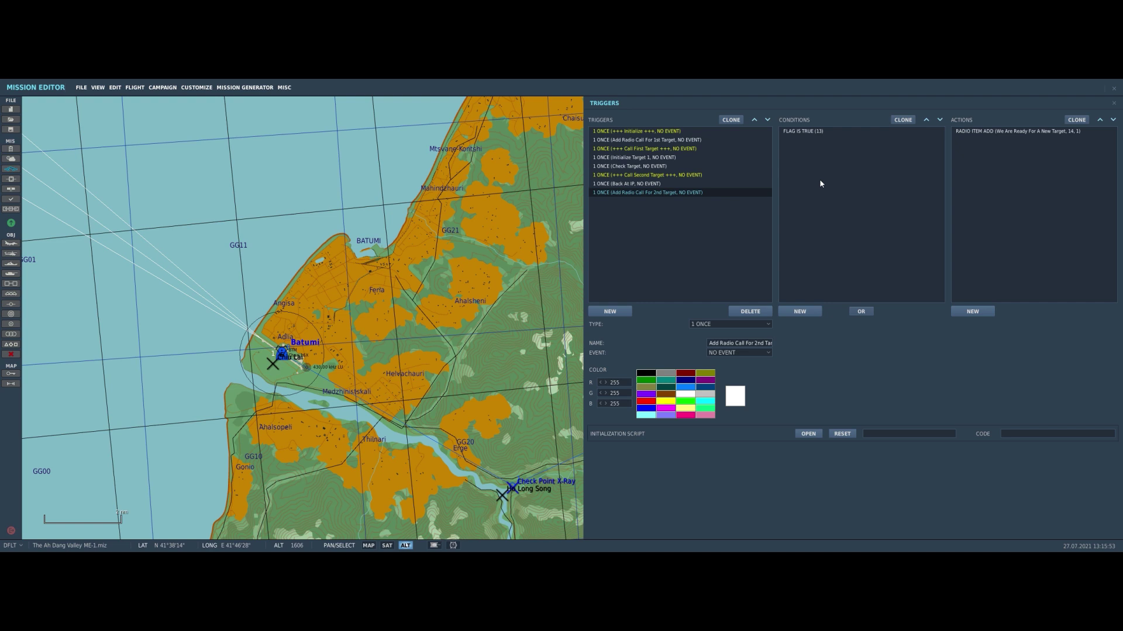
left_click(799, 133)
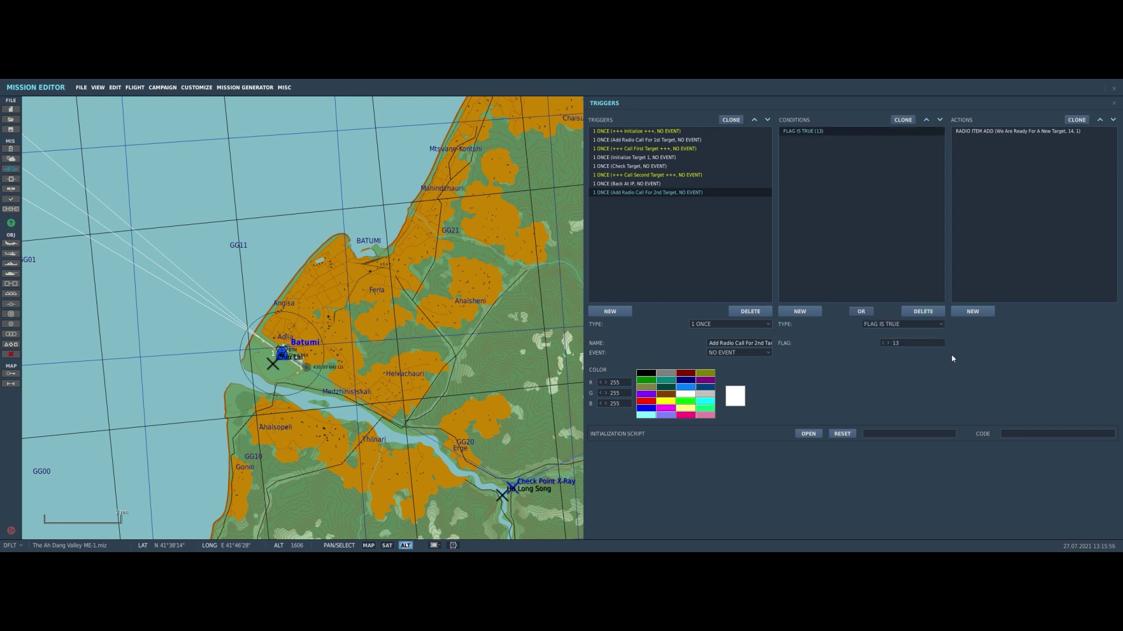
left_click(941, 324)
scroll(929, 378, "down", 5)
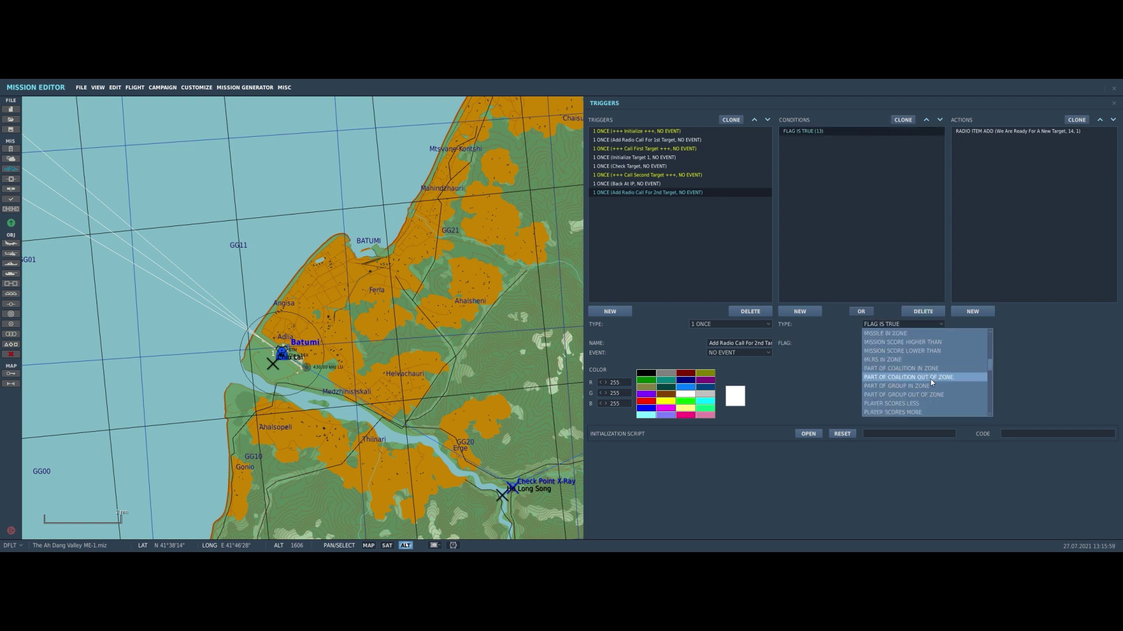
left_click(901, 389)
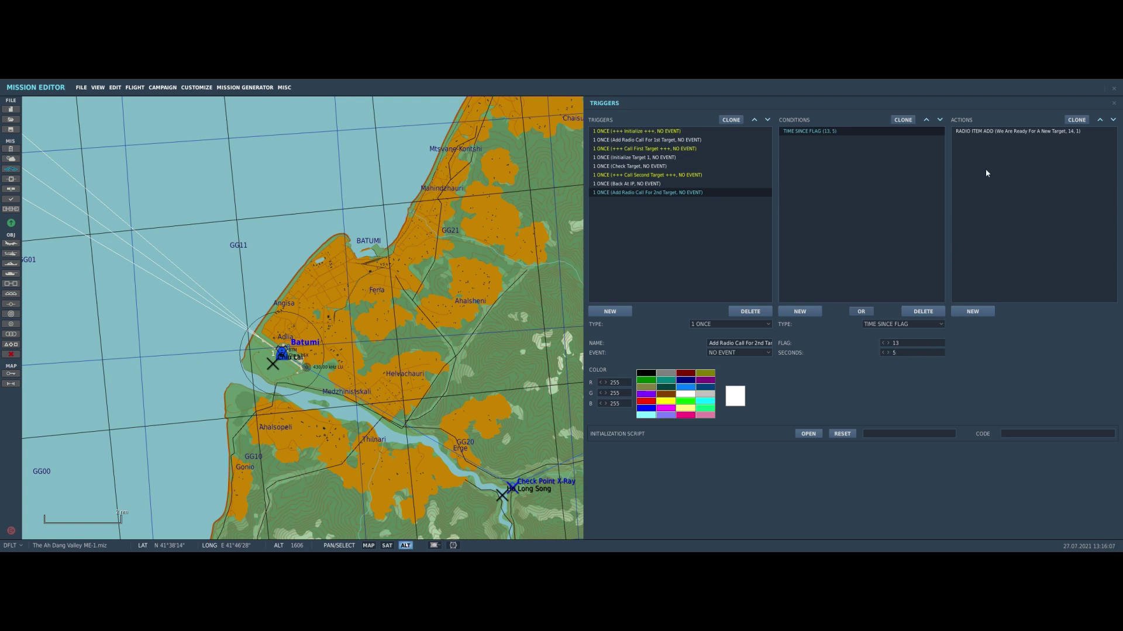
Add a MESSAGE TO ALL reading 'Switchblade This is Firefly / I have another target when you are ready'.
left_click(981, 131)
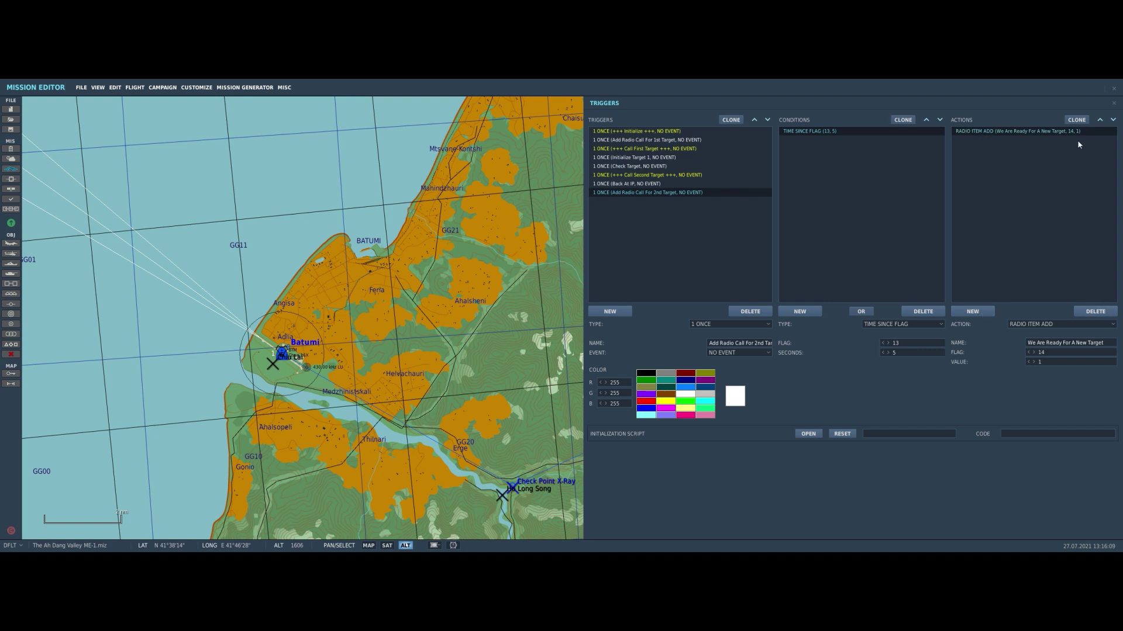
left_click(973, 313)
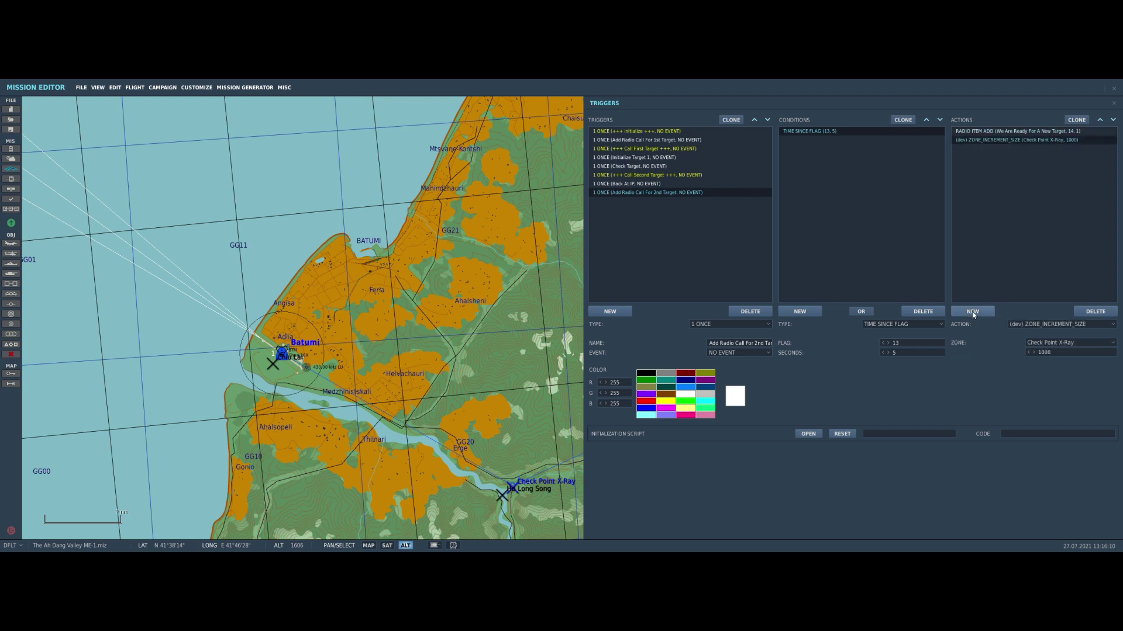
left_click(1040, 325)
scroll(1031, 377, "down", 7)
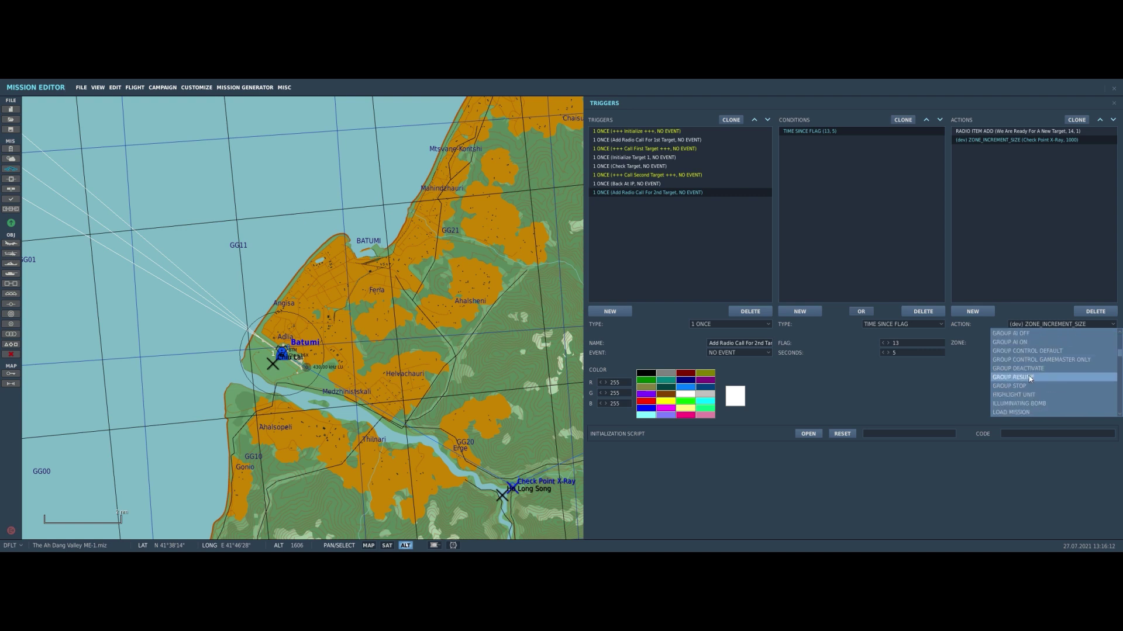
left_click(1020, 368)
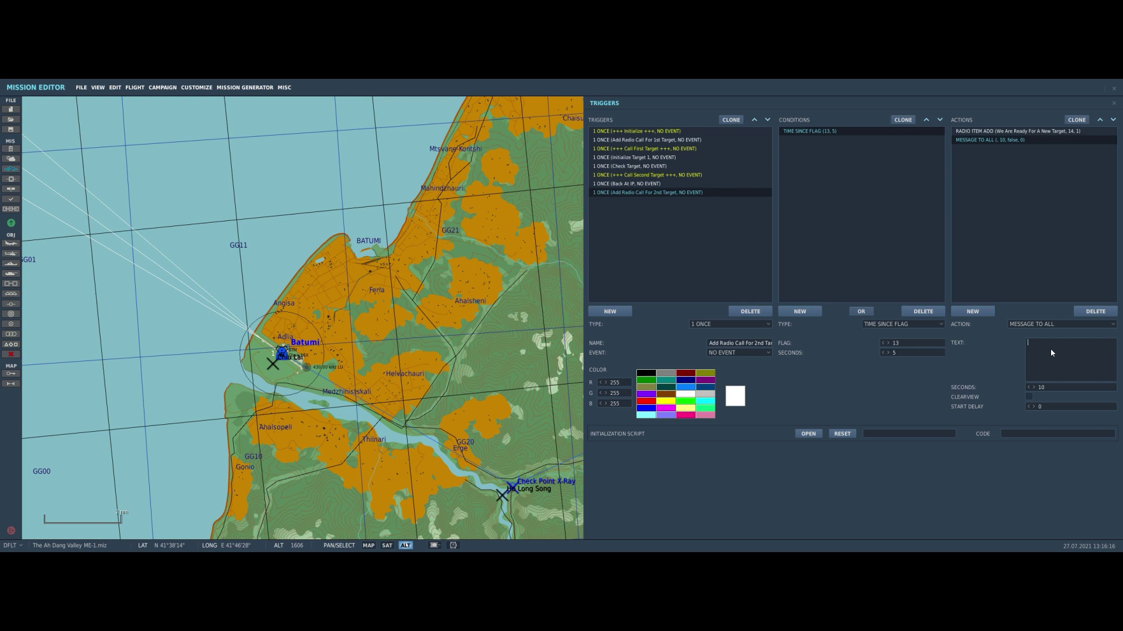
type("Switchbal")
key("BackSpace")
key("BackSpace")
type("lade This is Firefly")
key("Return")
type("I have another target when you are ready")
Add a SOUND TO ALL action playing 204521_redoper_roger-beep.ogg.
left_click(974, 313)
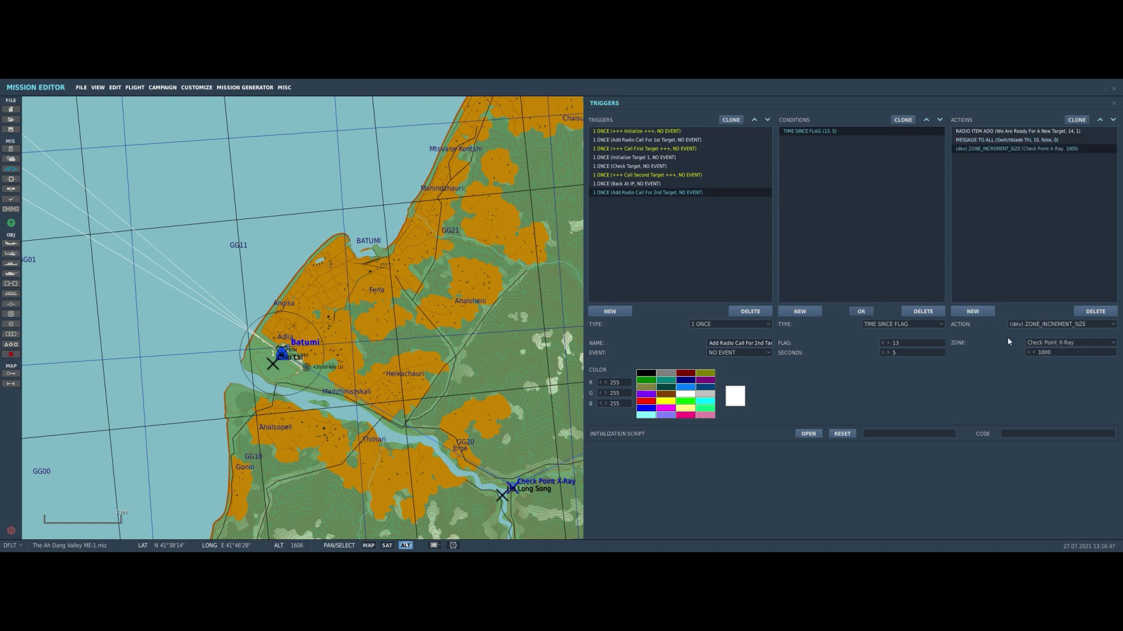
left_click(1055, 325)
scroll(1046, 391, "down", 10)
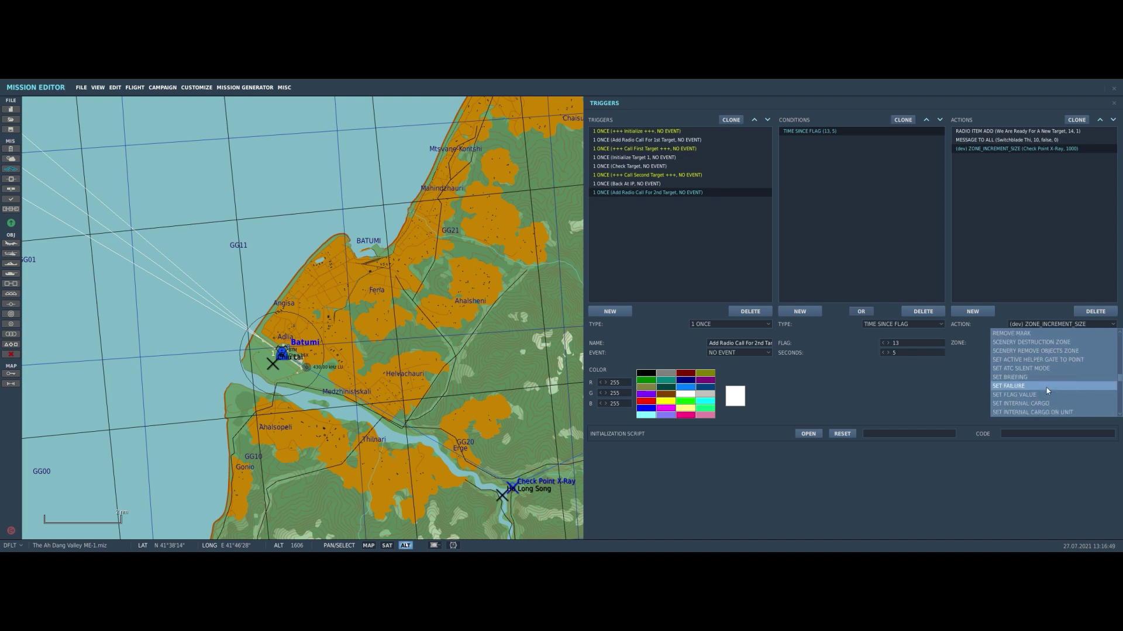
scroll(1046, 388, "down", 2)
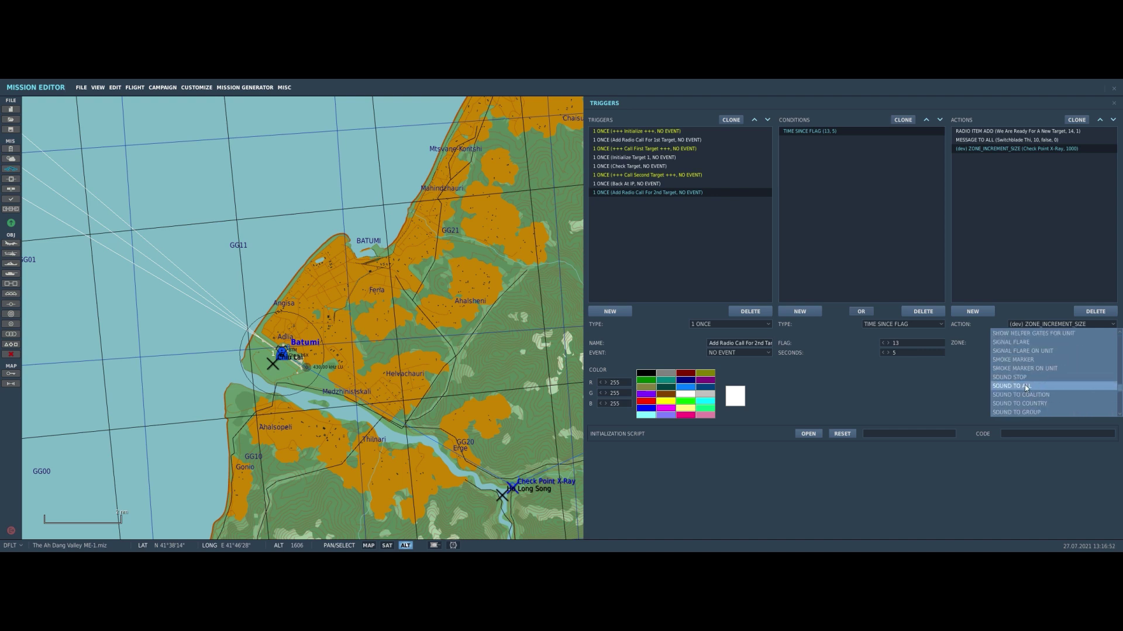
left_click(1024, 385)
left_click(1103, 342)
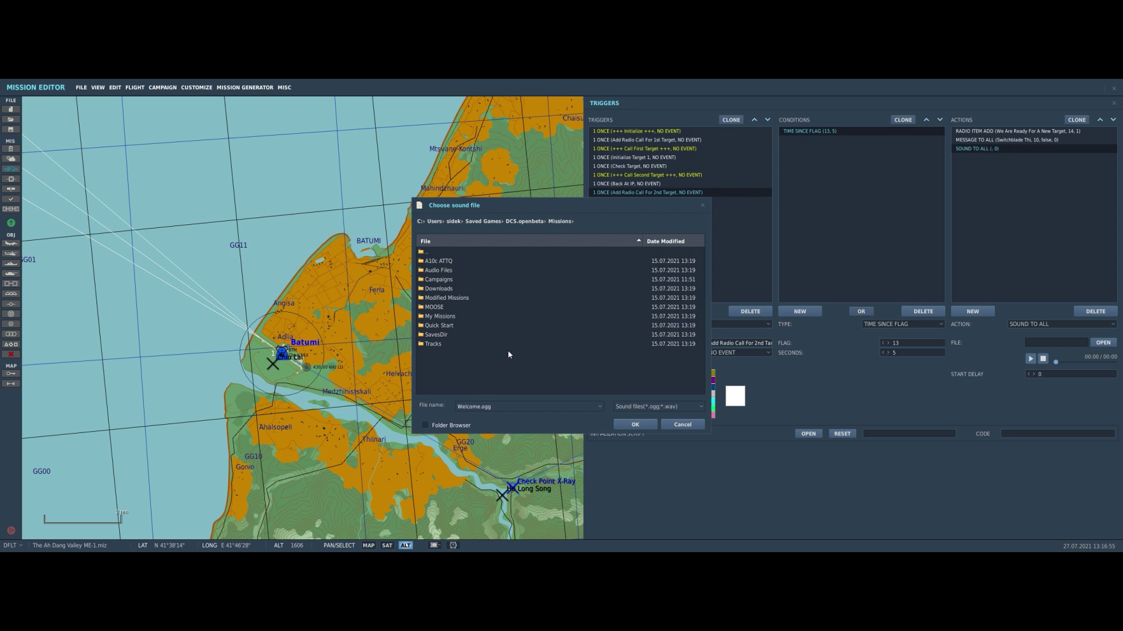
double_click(451, 316)
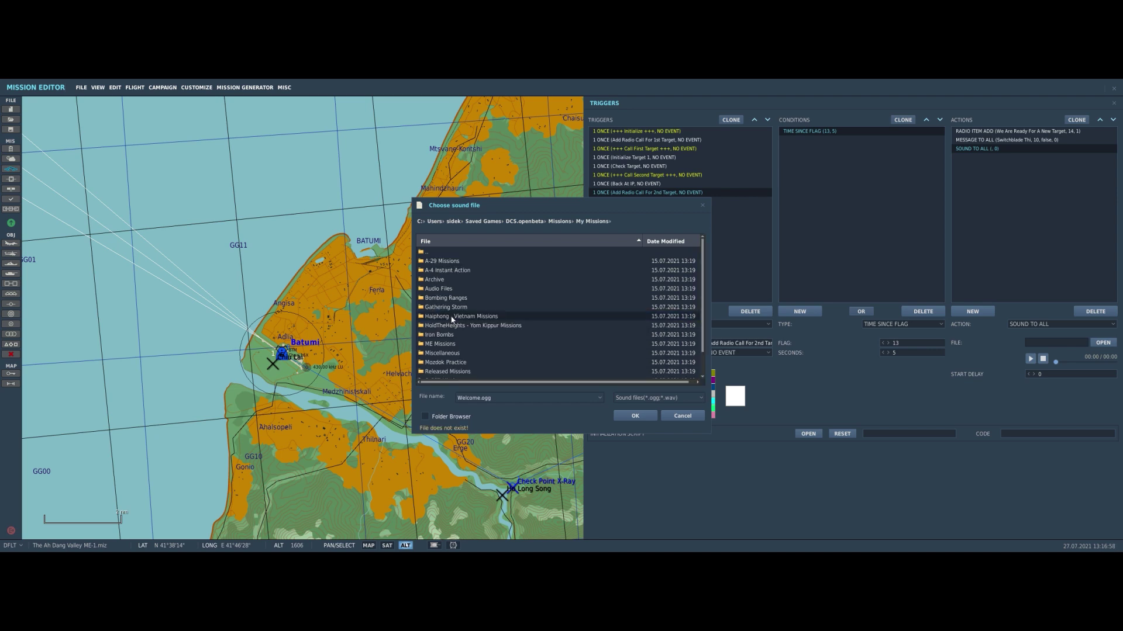
double_click(452, 316)
double_click(500, 324)
left_click(491, 280)
left_click(653, 417)
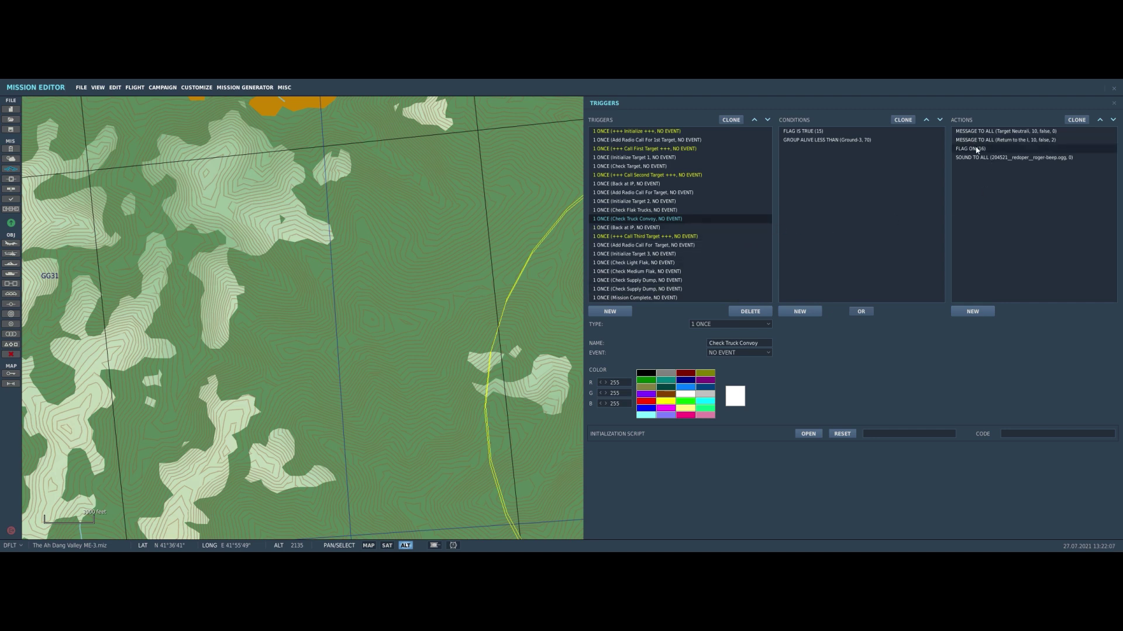
Review the actions of the Back at IP and Add Radio Call For Target triggers.
left_click(620, 227)
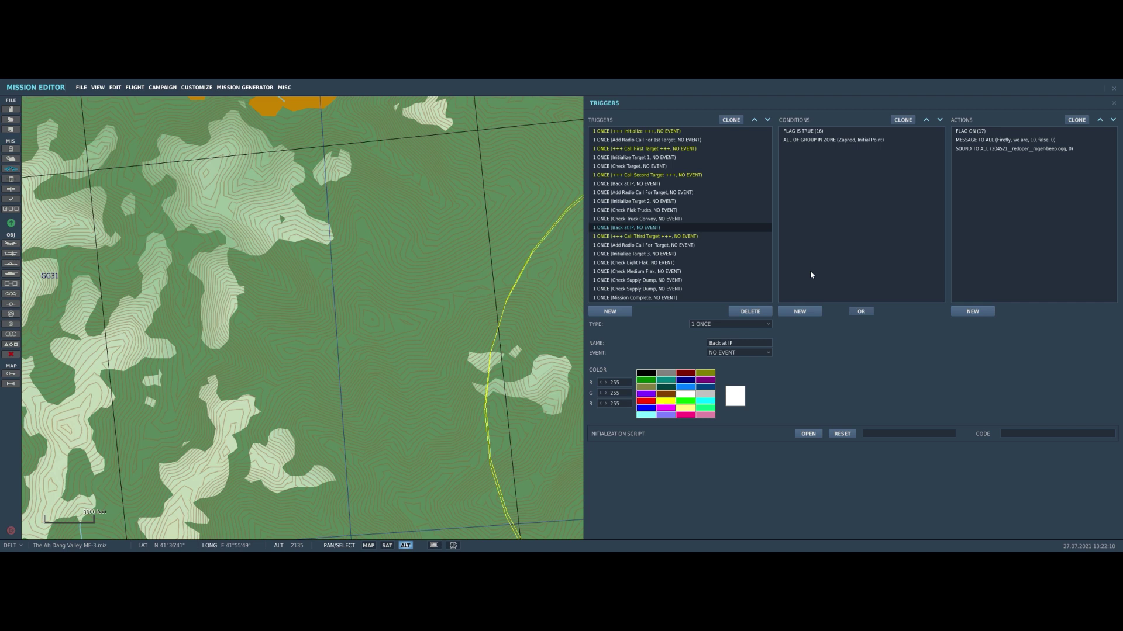
left_click(987, 141)
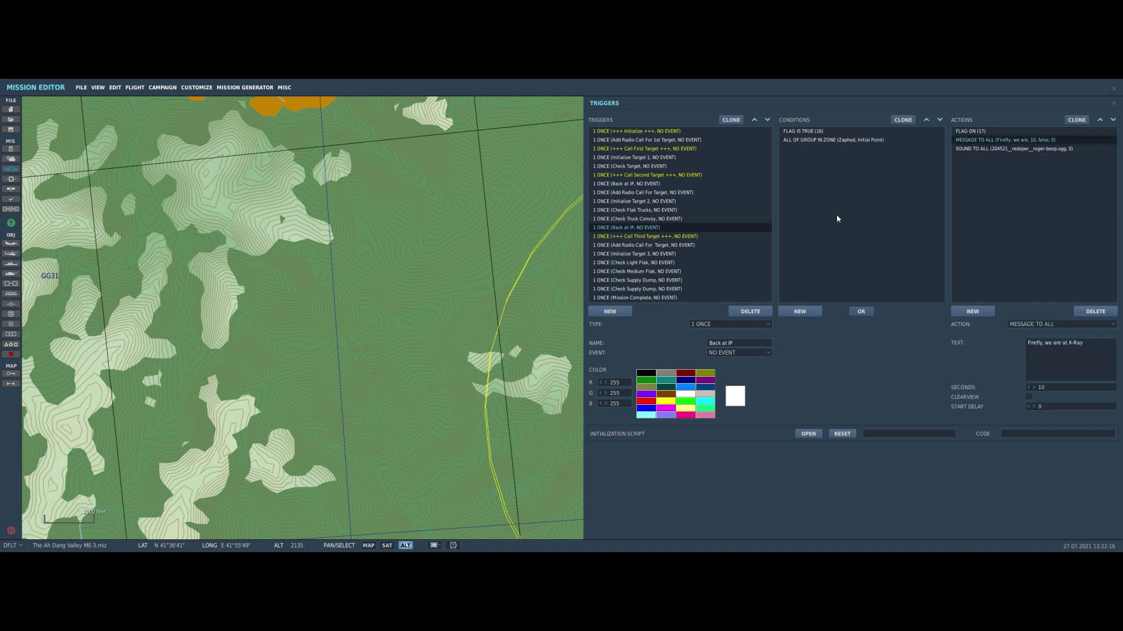
left_click(672, 245)
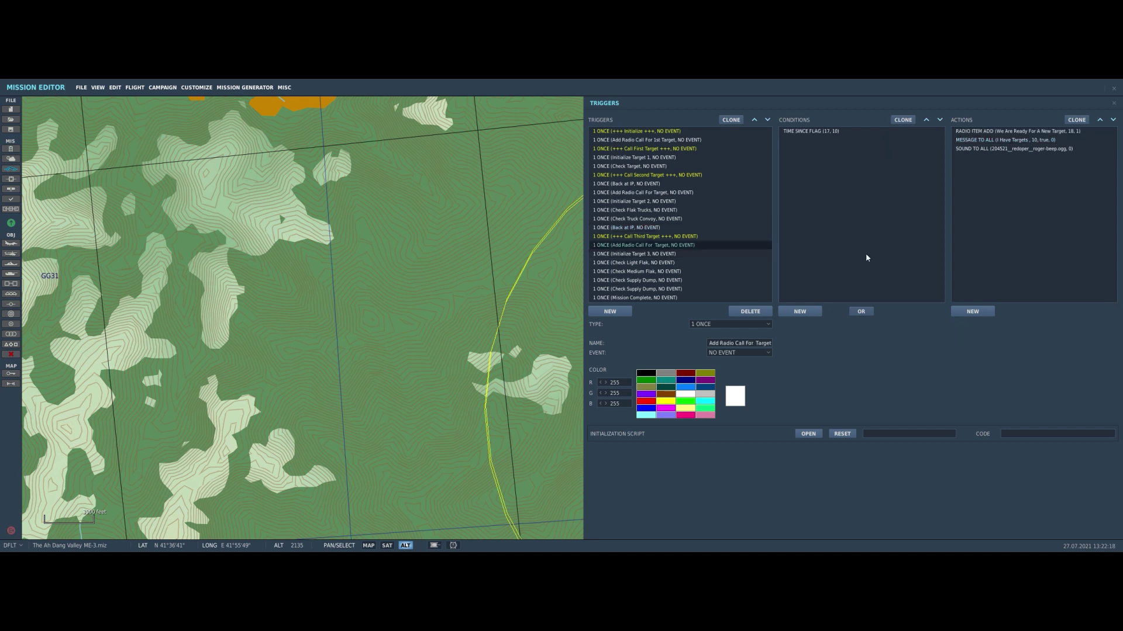
left_click(983, 133)
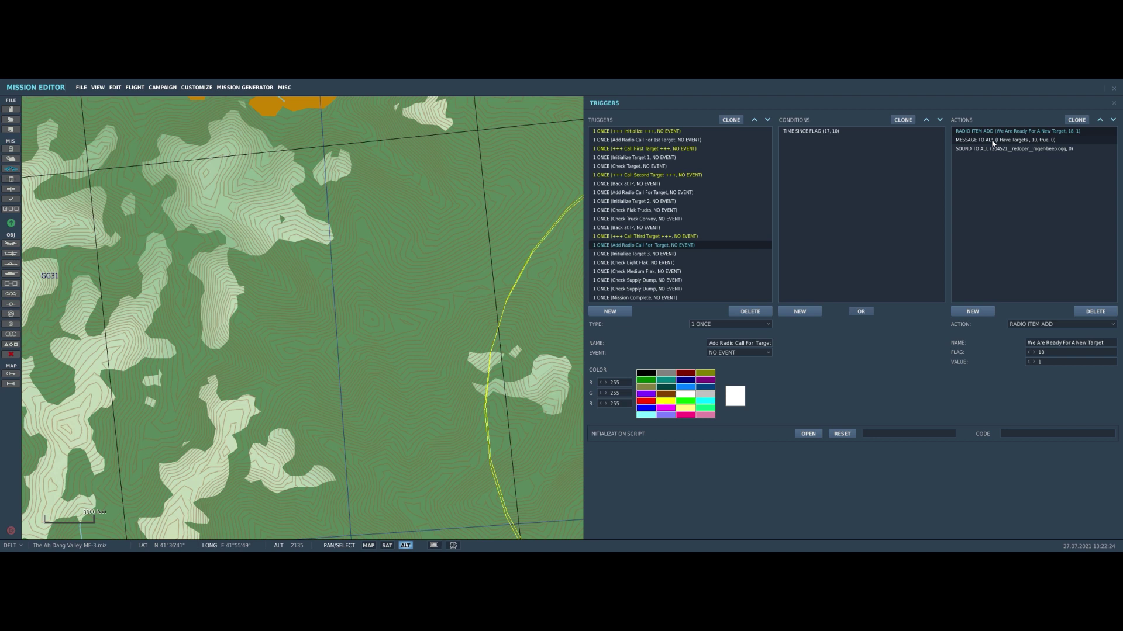
left_click(969, 141)
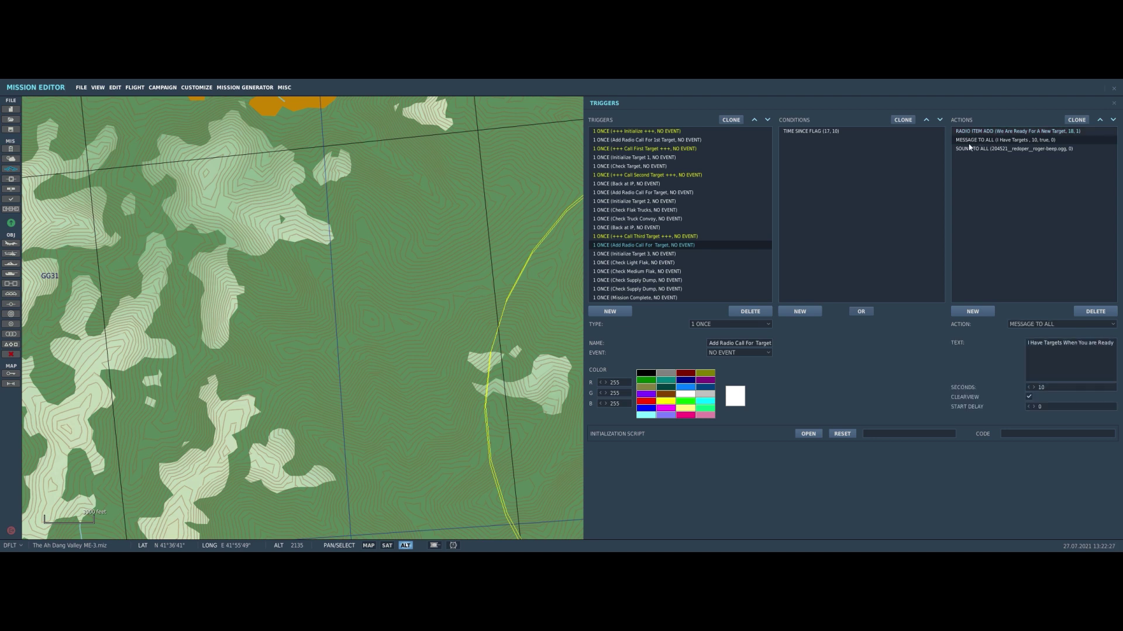
left_click(970, 149)
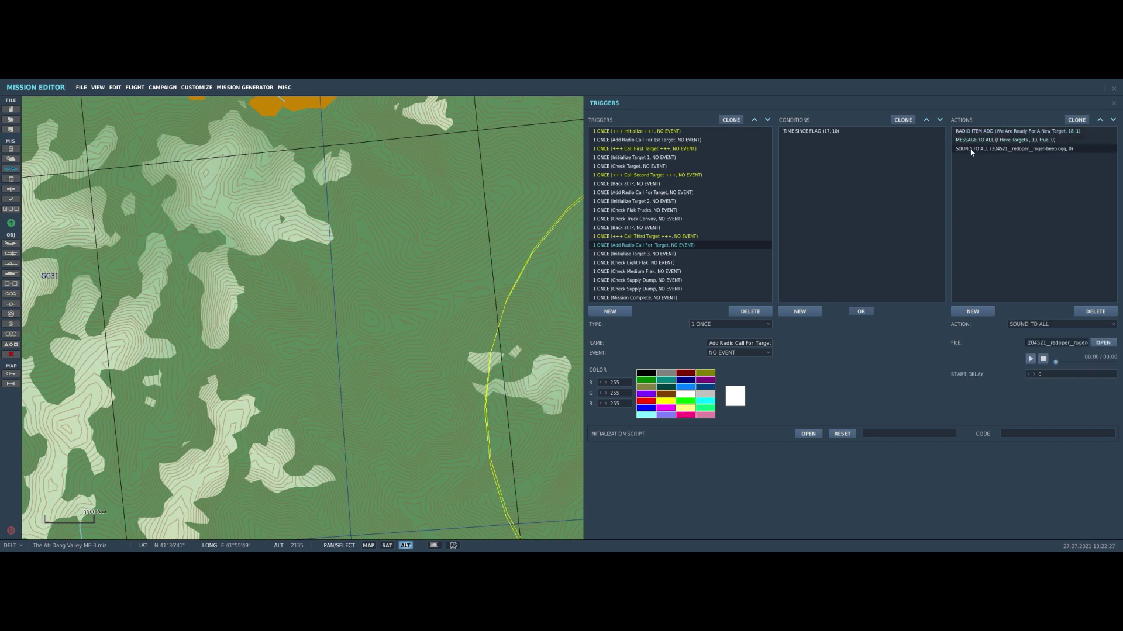
Inspect Initialize Target 3's smoke, briefing messages, flag 19 and radio-removal actions.
left_click(660, 256)
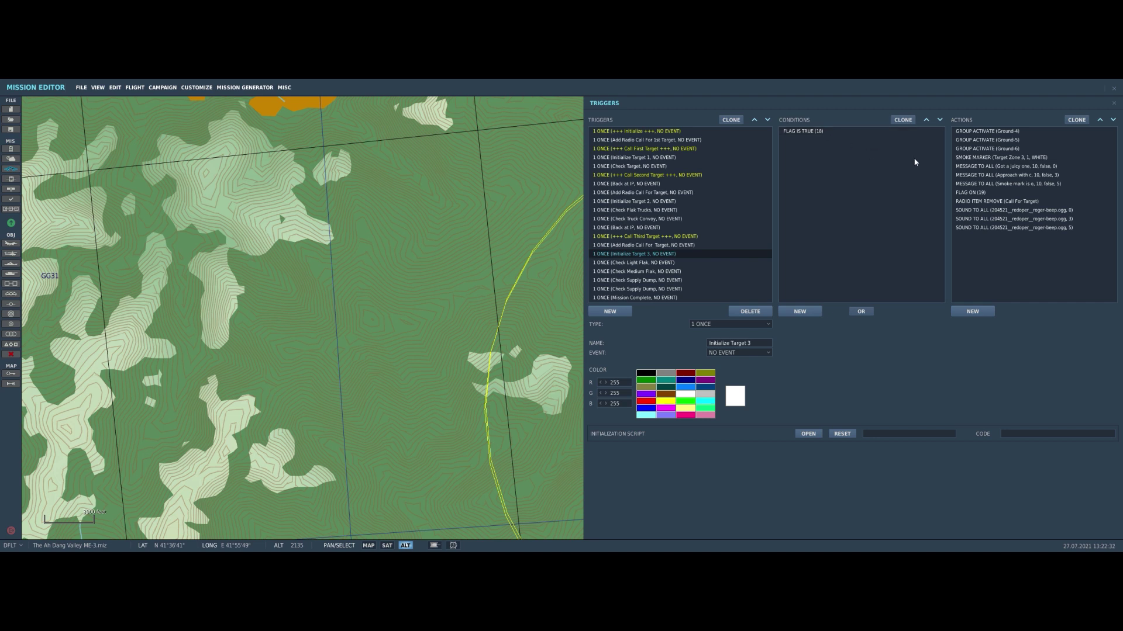
left_click(980, 158)
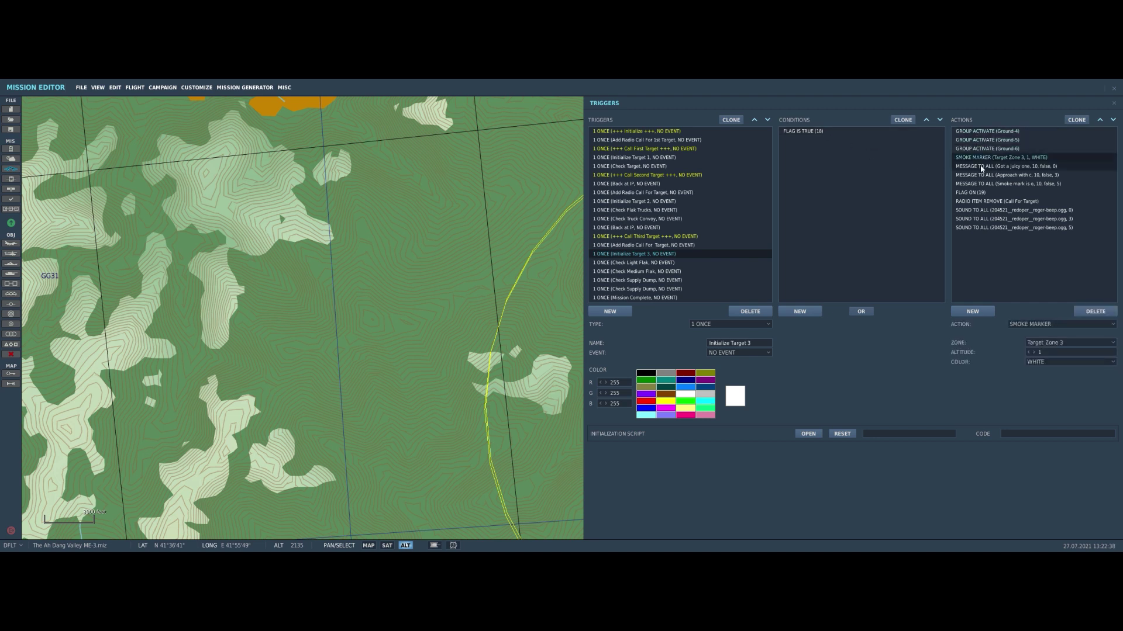
left_click(981, 168)
left_click(982, 176)
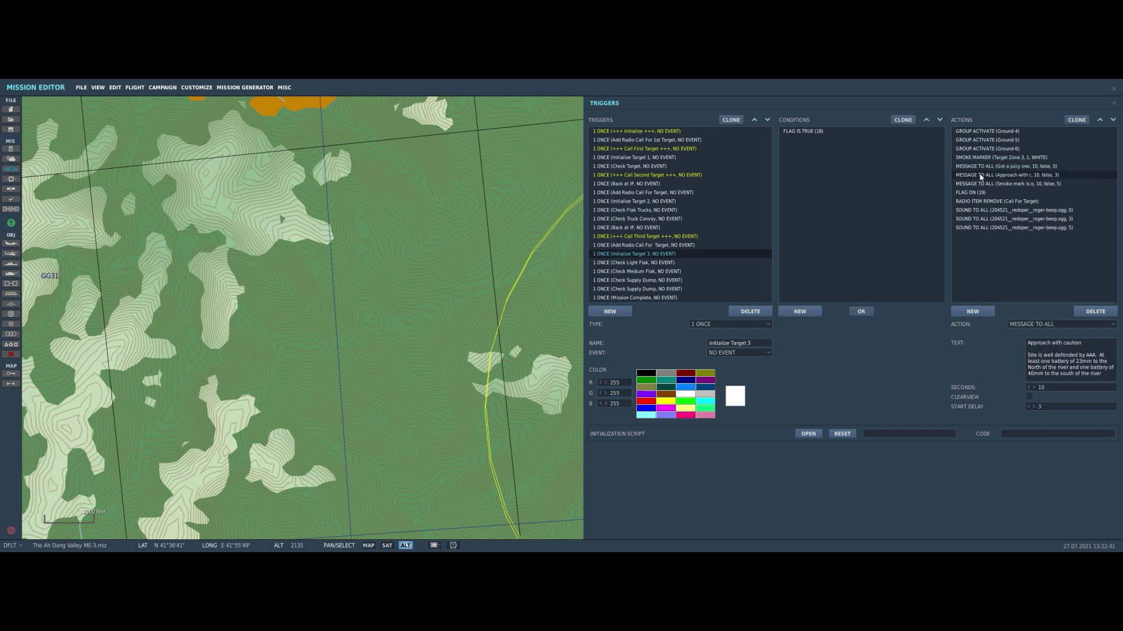
left_click(982, 185)
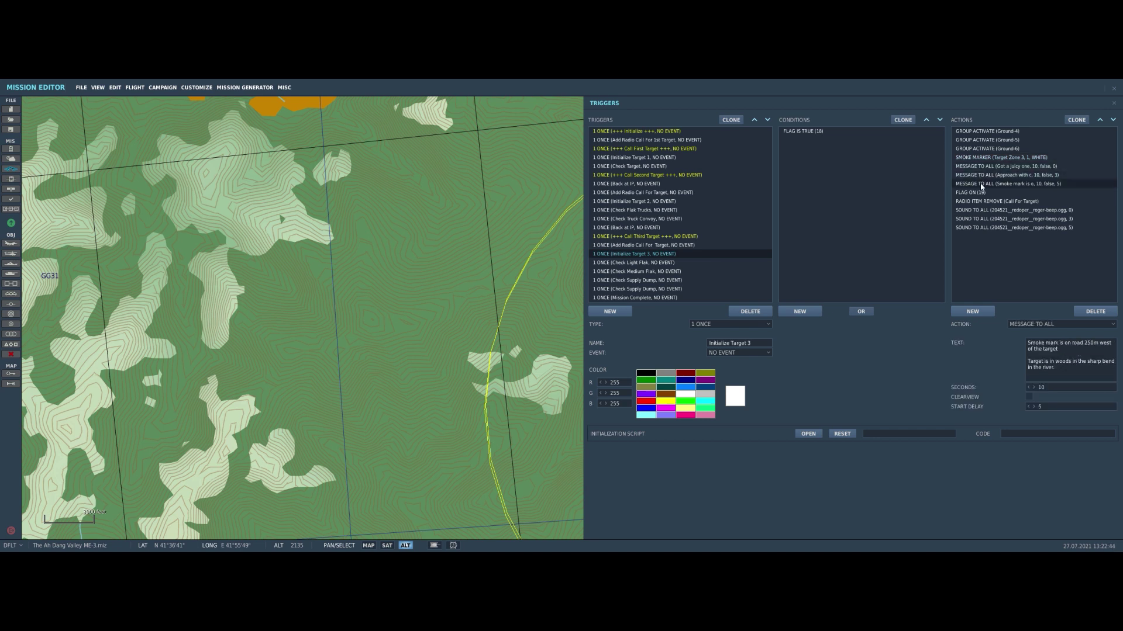
left_click(982, 193)
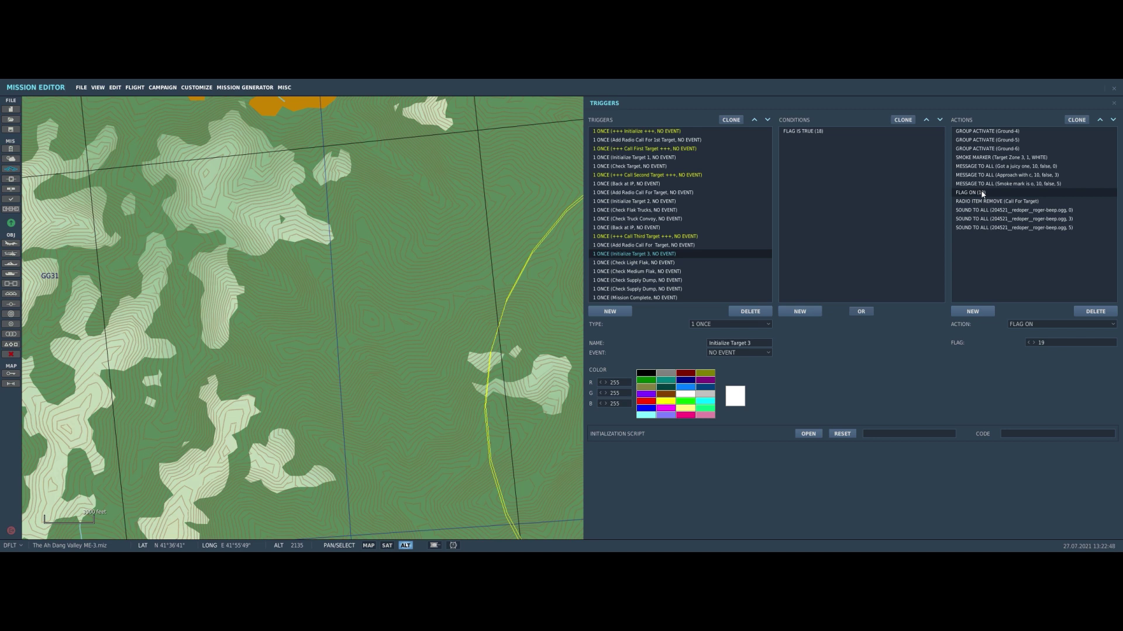
left_click(983, 201)
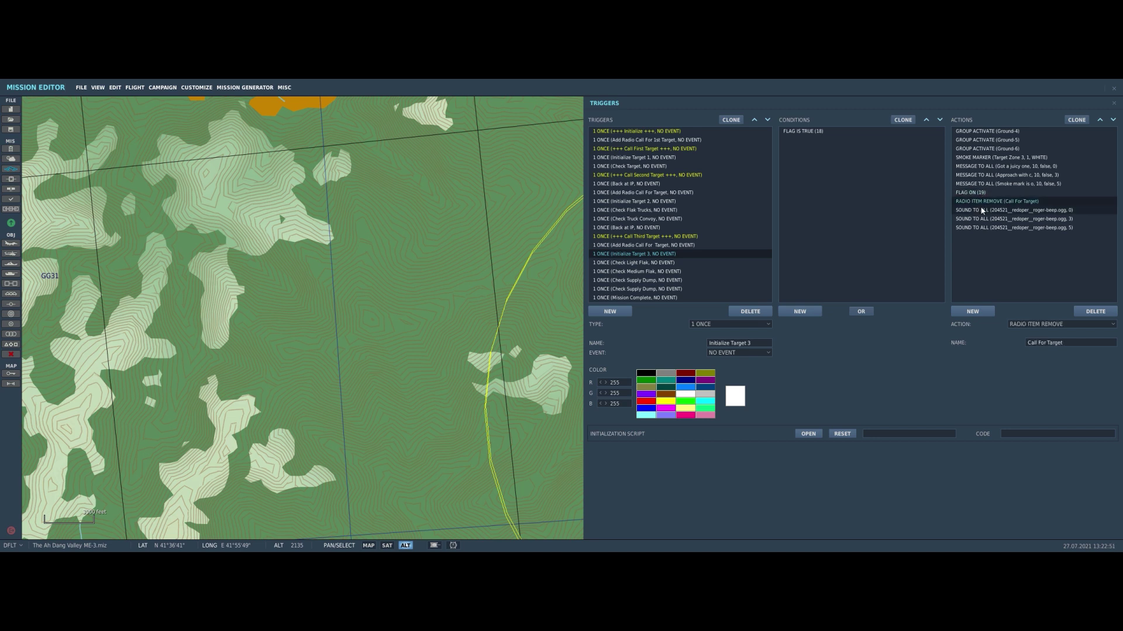
Move the beep SOUND TO ALL actions up so each follows its matching message.
left_click(982, 210)
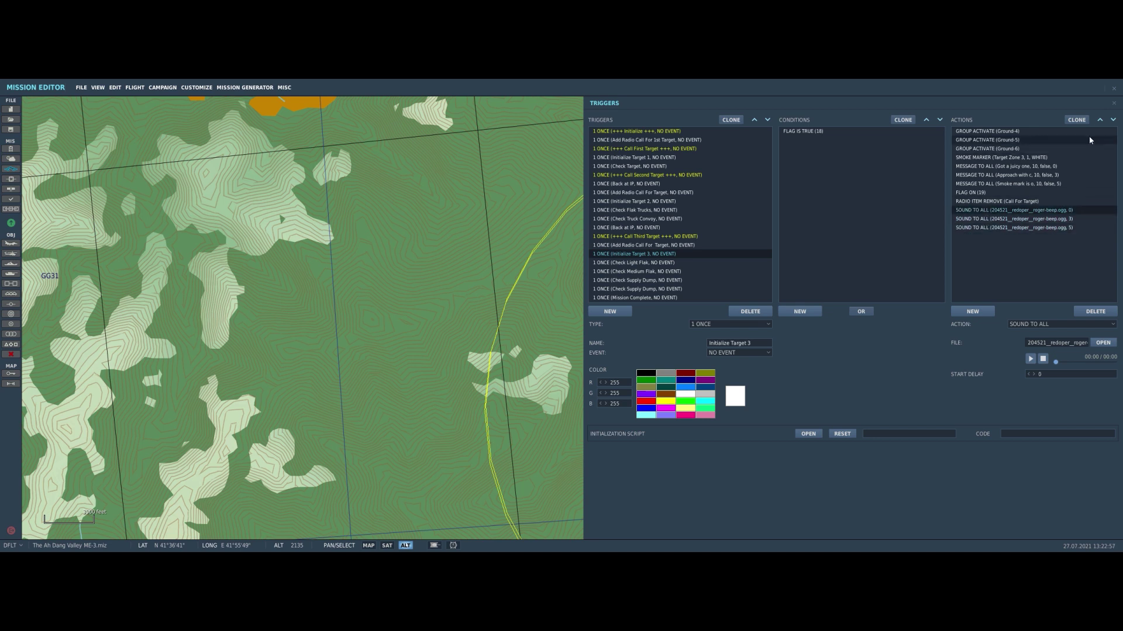
left_click(1100, 120)
left_click(1101, 121)
left_click(1100, 121)
left_click(1101, 120)
left_click(1013, 219)
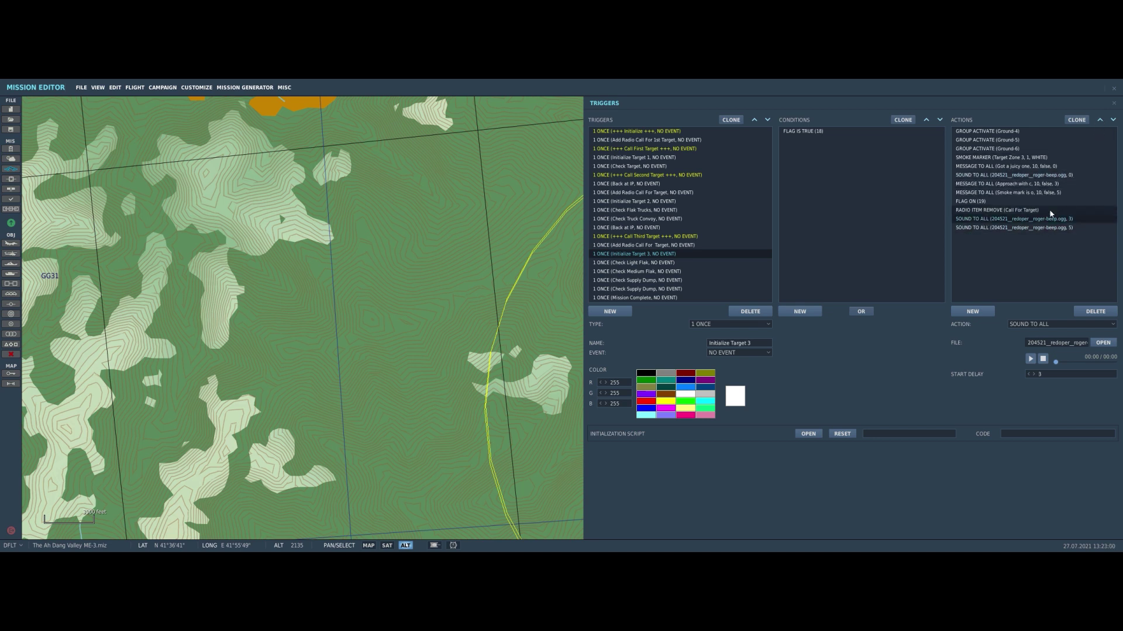
left_click(1101, 120)
left_click(1101, 121)
left_click(1101, 120)
left_click(1047, 227)
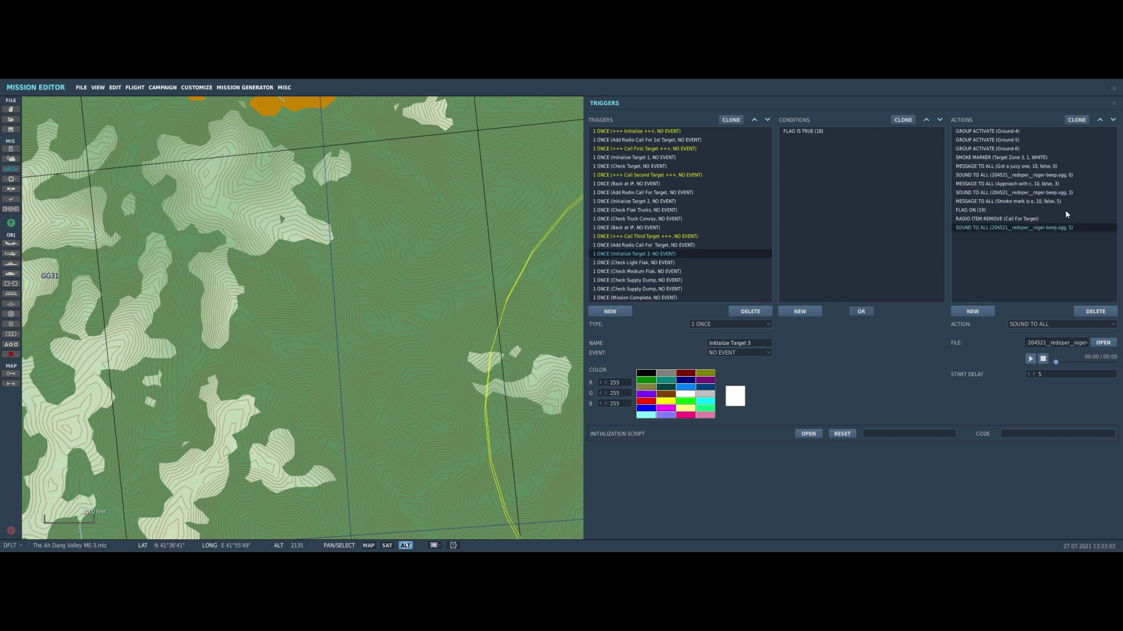
left_click(1101, 120)
left_click(1100, 120)
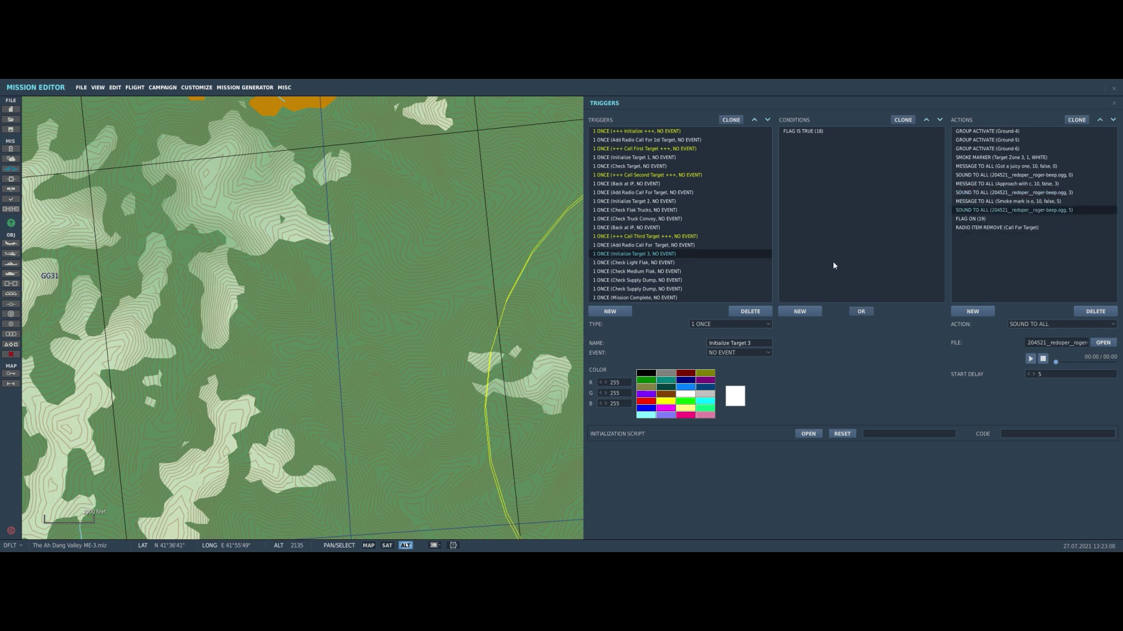
Review the supply dump instruction messages in Check Light Flak and Check Medium Flak.
left_click(634, 264)
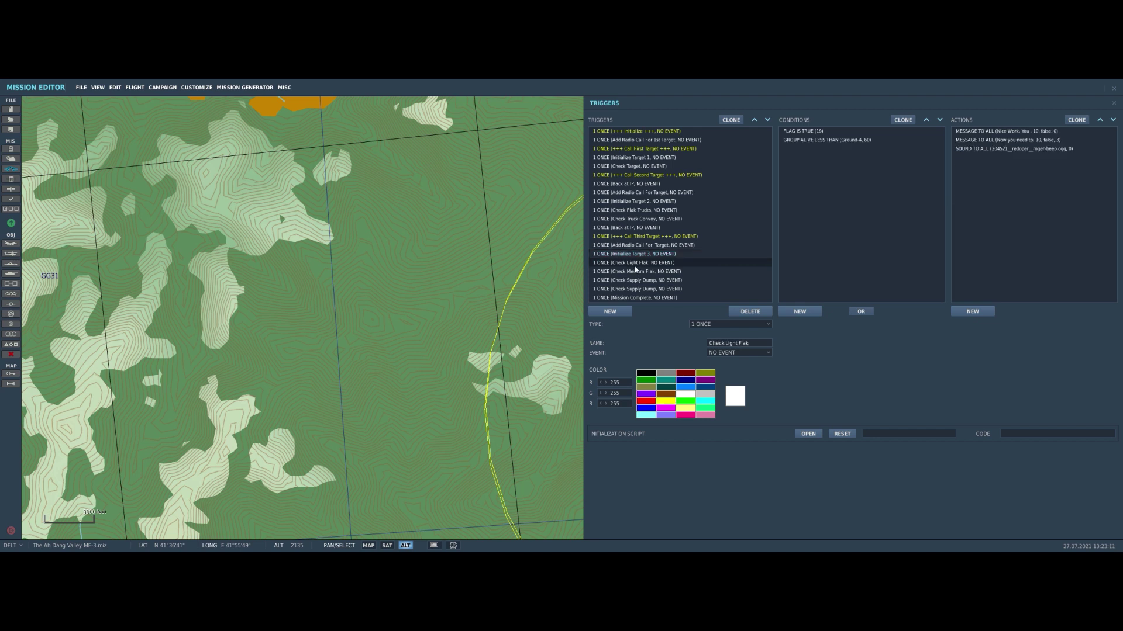
left_click(1022, 138)
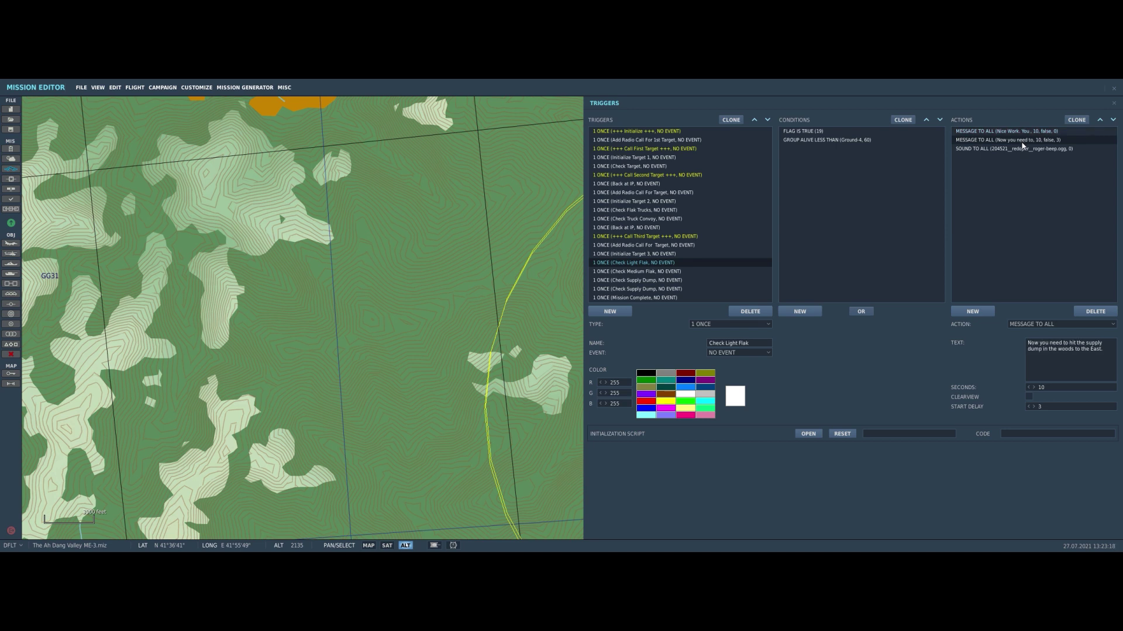
left_click(731, 273)
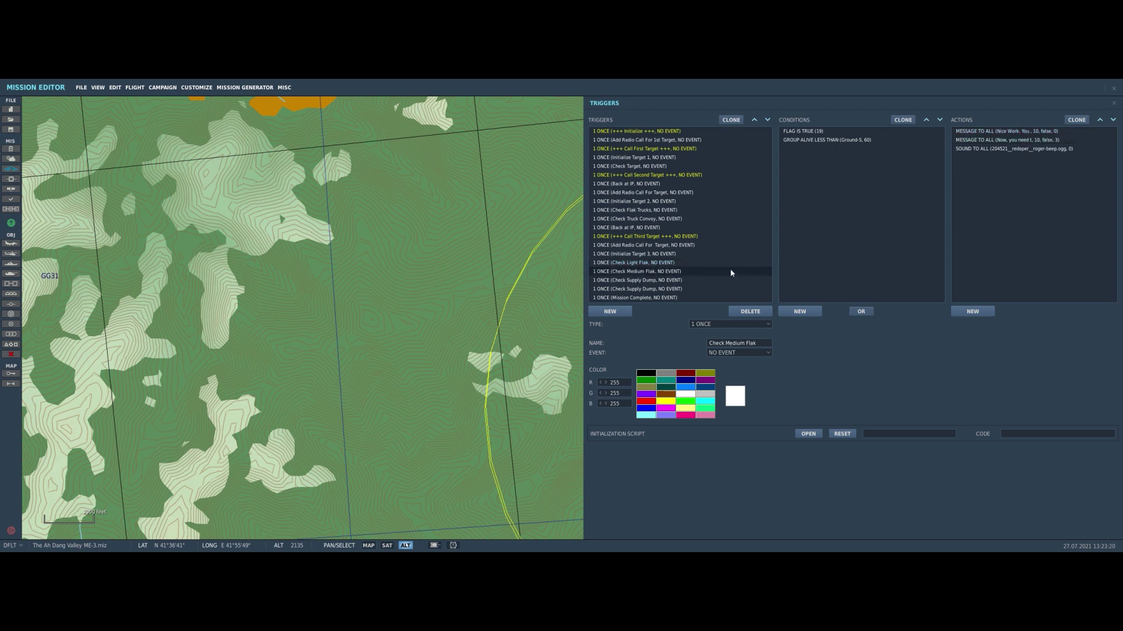
left_click(1006, 140)
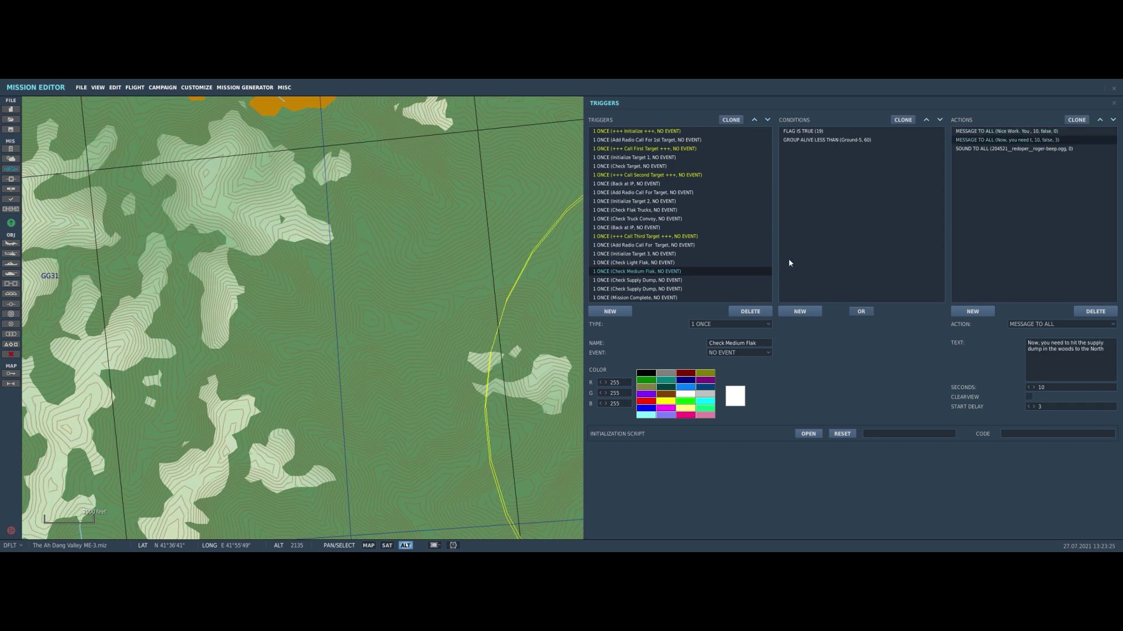
Delete ZONE_INCREMENT_SIZE from the first Check Supply Dump and check its remaining actions.
left_click(693, 281)
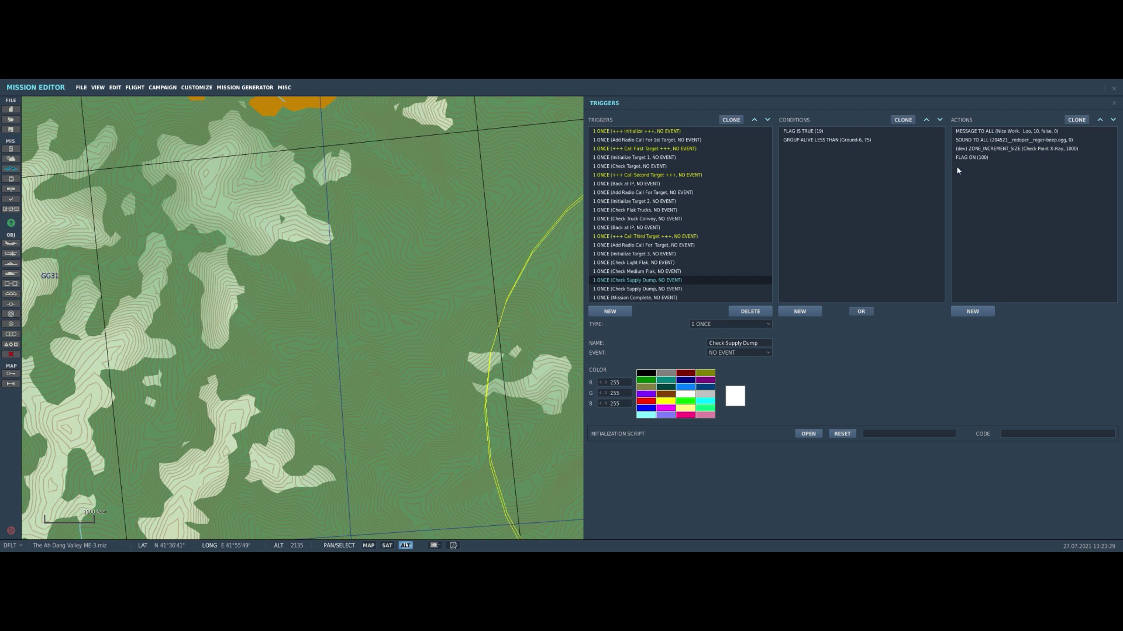
left_click(1012, 149)
left_click(1102, 314)
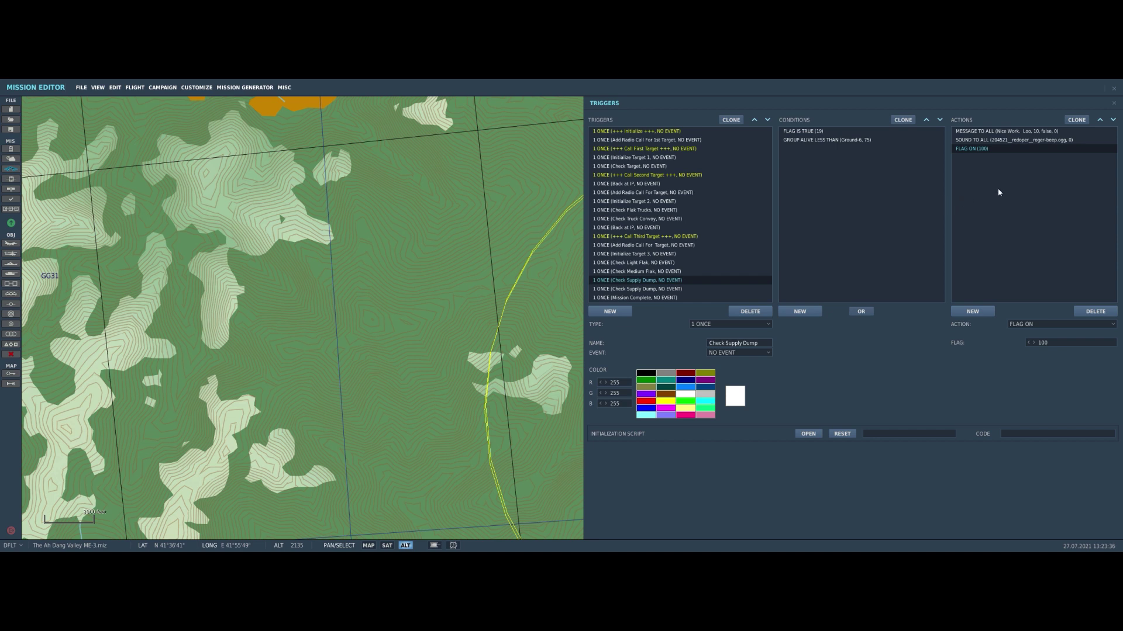
left_click(1001, 132)
left_click(1001, 140)
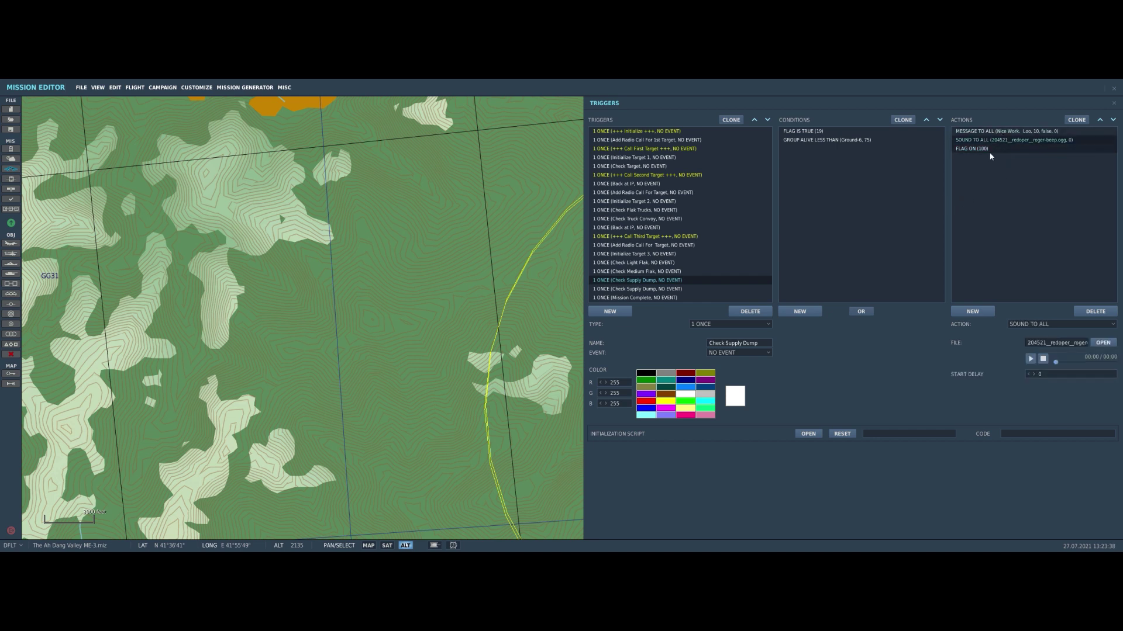
left_click(983, 149)
Review the second Check Supply Dump and Mission Complete trigger messages.
left_click(673, 289)
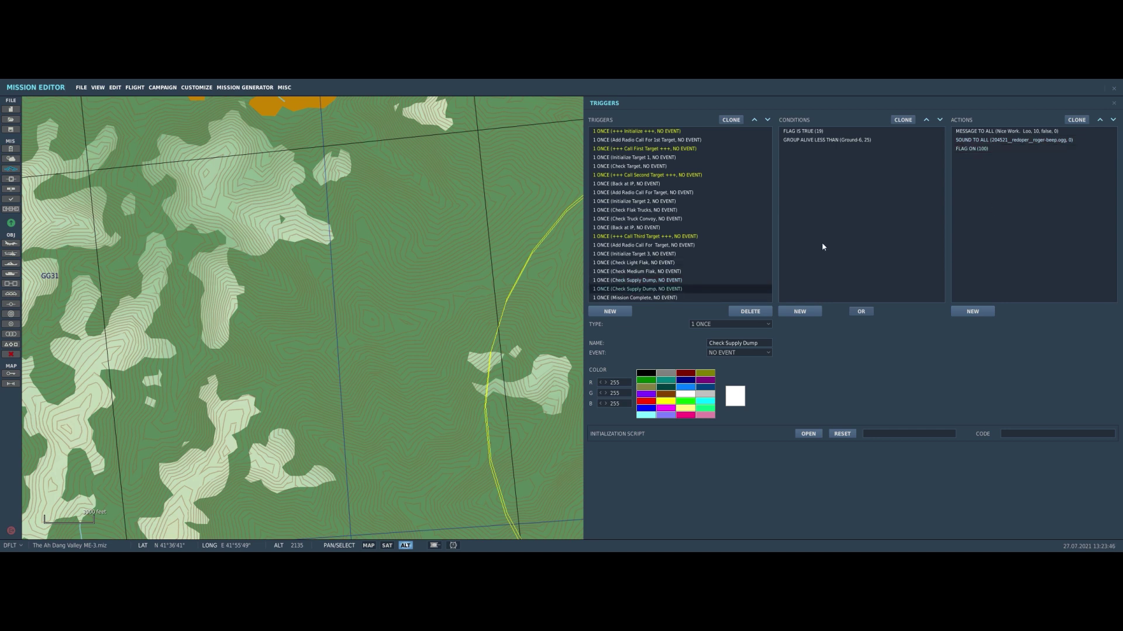
left_click(1007, 140)
left_click(1006, 132)
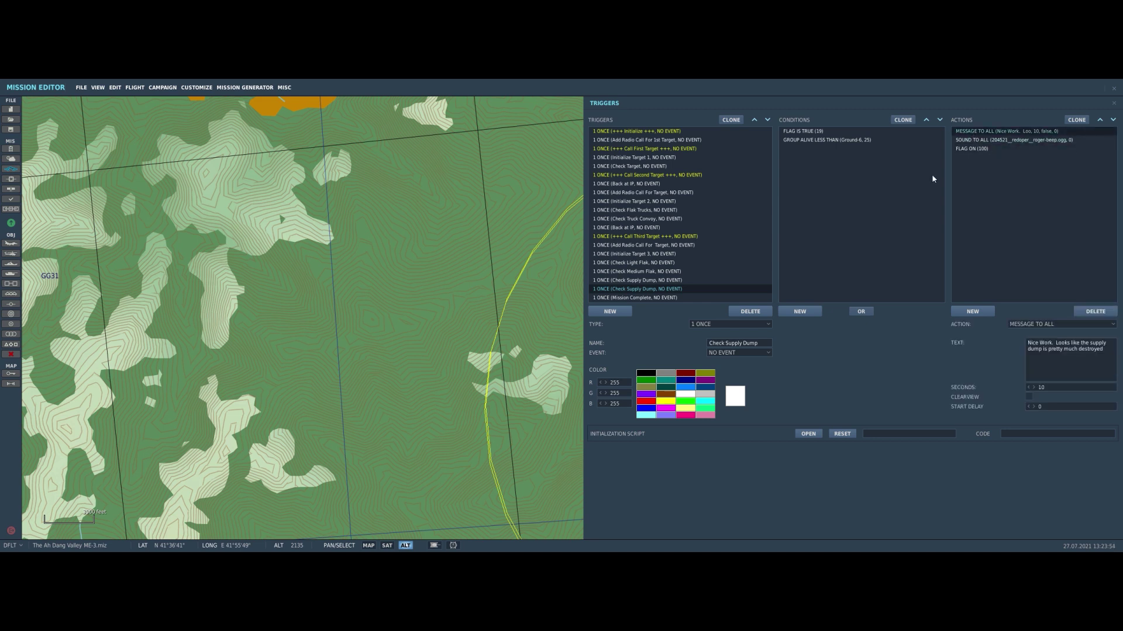
left_click(681, 298)
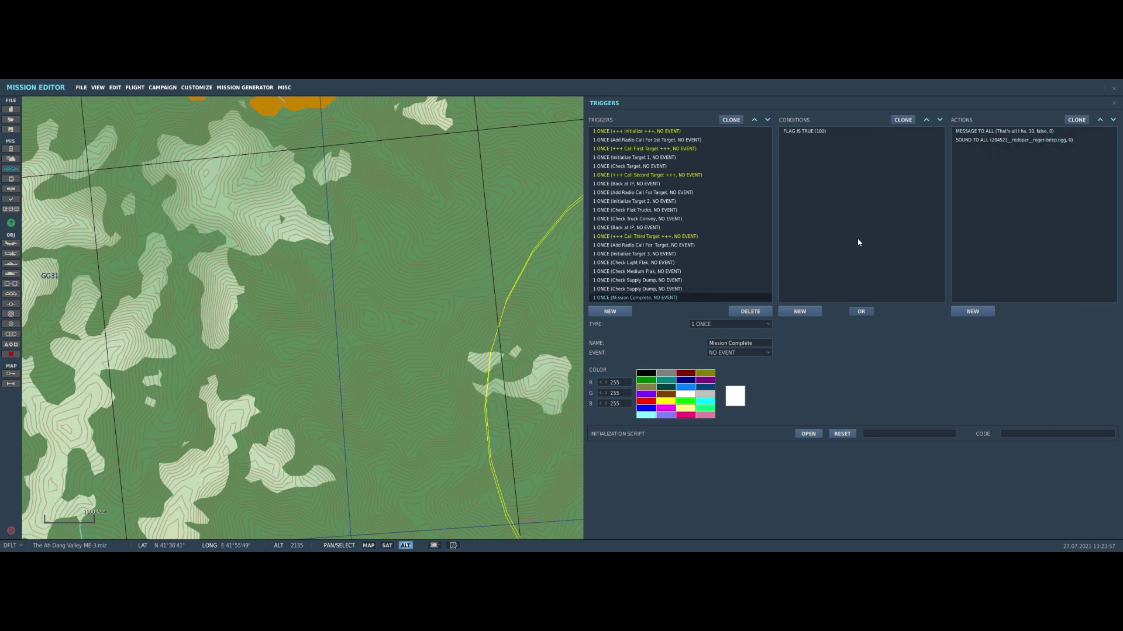
left_click(1021, 131)
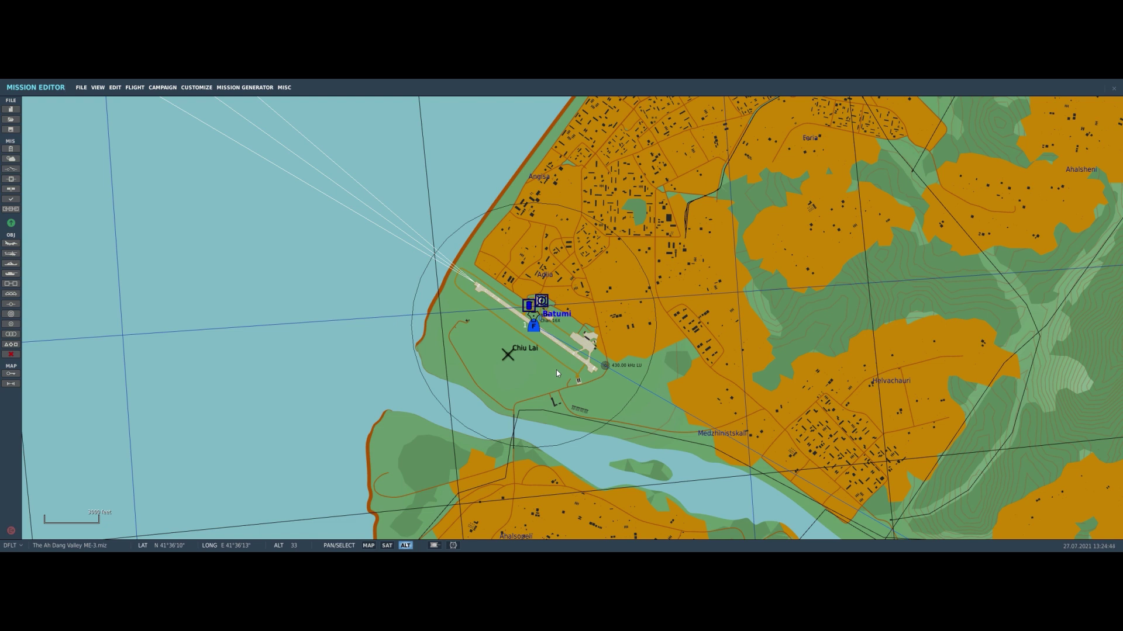
Paste a copy of the Zaphod flight and set its first waypoint to an in-air Turning point.
left_click(534, 328)
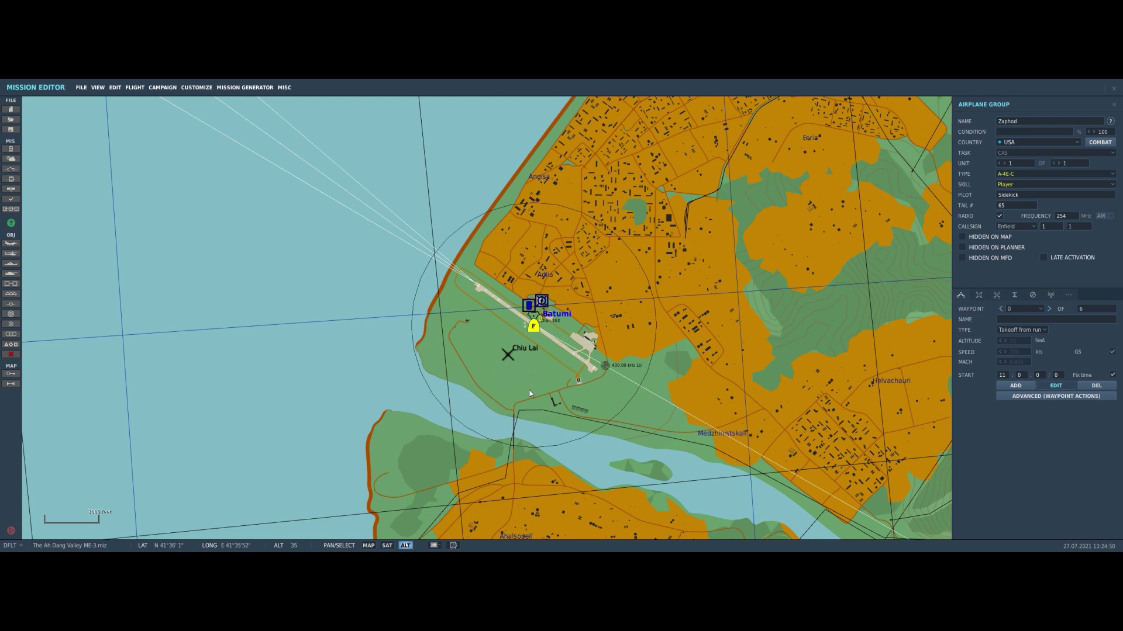
key("ctrl+v")
left_click(1023, 329)
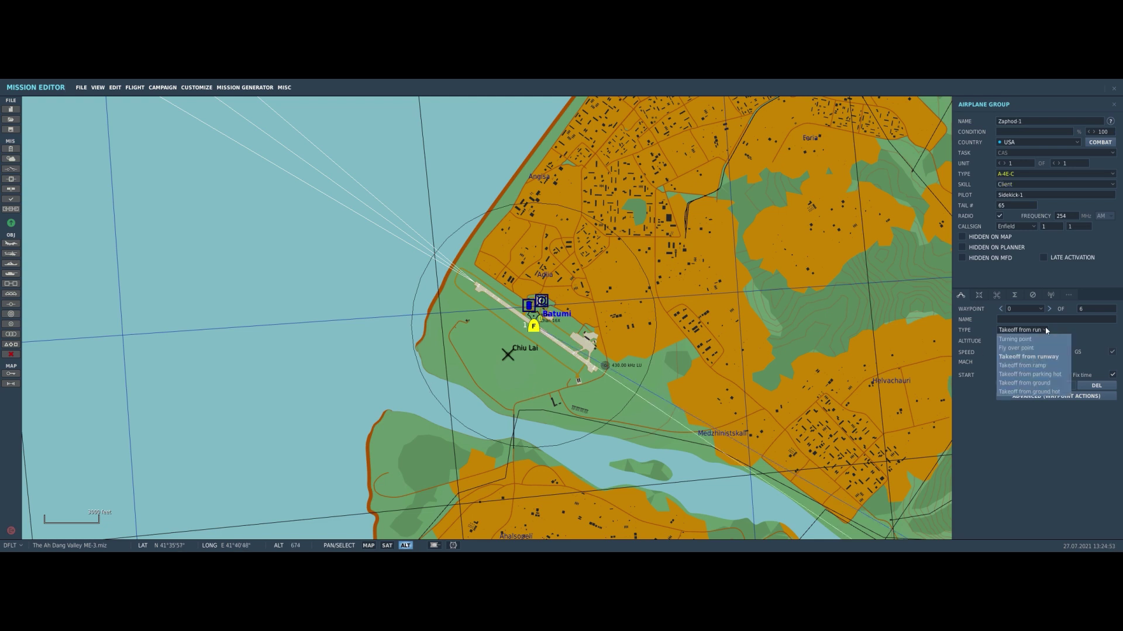
left_click(1020, 340)
scroll(620, 397, "down", 2)
Drag the Zaphod-1 group from Batumi to a start point beside Thilnari.
right_click_drag(619, 397, 620, 250)
left_click_drag(468, 171, 587, 289)
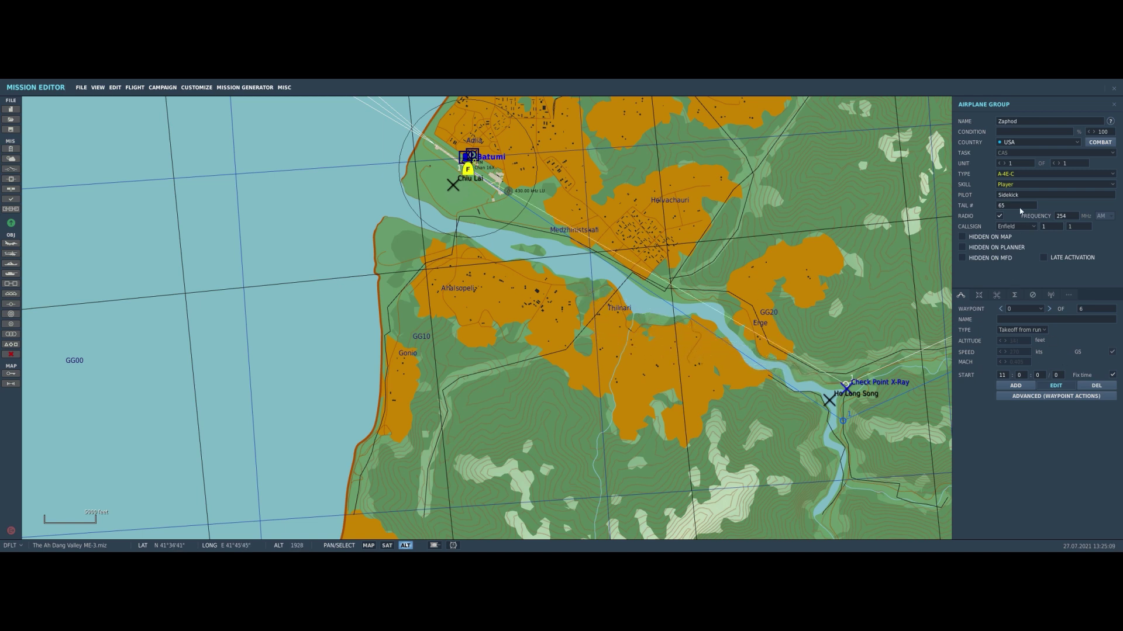
left_click(467, 173)
mouse_move(468, 171)
left_mouse_down()
mouse_move(491, 250)
mouse_move(704, 368)
mouse_move(651, 358)
mouse_move(530, 269)
left_mouse_up()
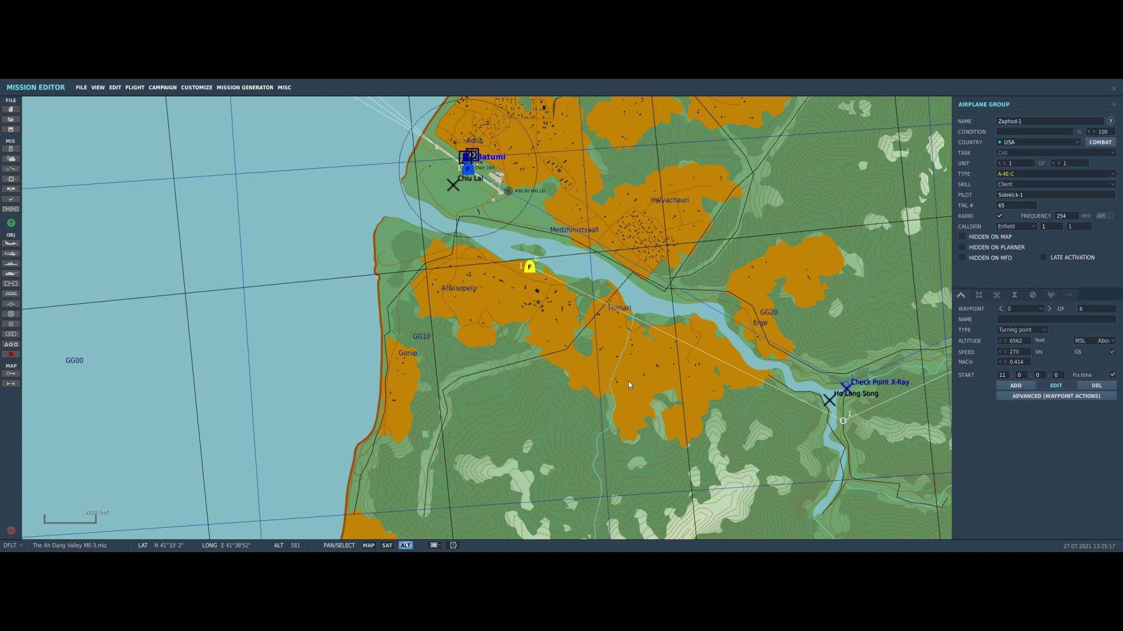
left_click_drag(533, 277, 599, 311)
Place waypoint 1 on Check Point X-Ray and waypoint 2 further up the valley.
mouse_move(902, 444)
right_mouse_down()
mouse_move(576, 359)
mouse_move(484, 434)
right_mouse_up()
mouse_move(699, 314)
right_mouse_down()
mouse_move(437, 412)
mouse_move(478, 423)
right_mouse_up()
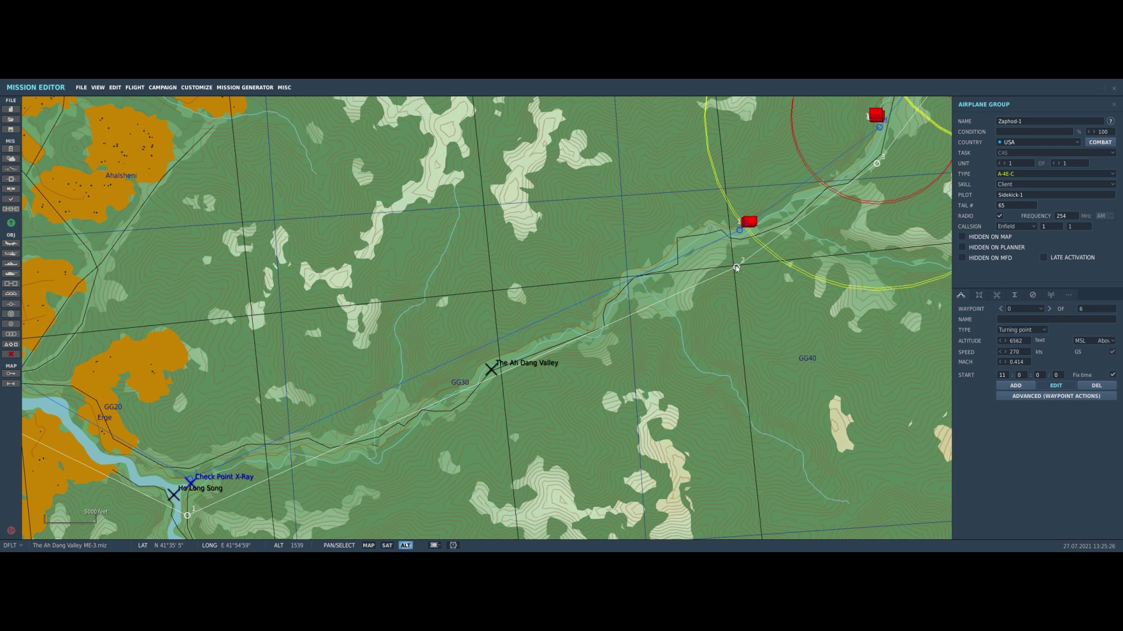
left_click_drag(736, 267, 737, 236)
right_click_drag(516, 407, 658, 303)
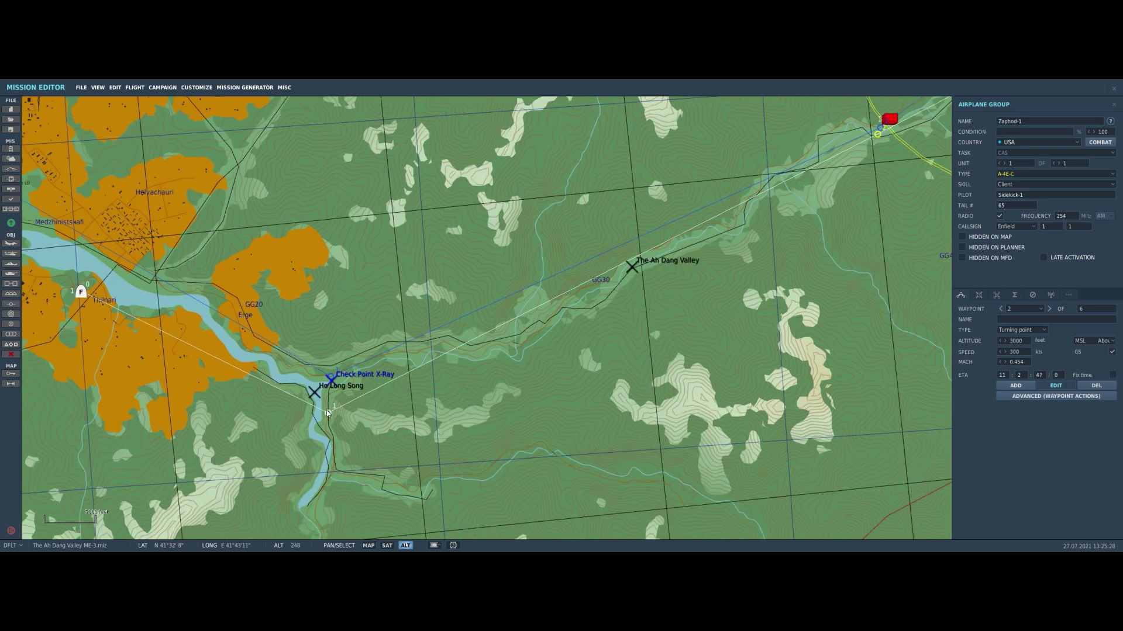
left_click_drag(328, 413, 331, 384)
Place waypoints 4 and 5 near the red SAM sites and waypoint 3 along the valley.
right_click_drag(800, 314, 587, 501)
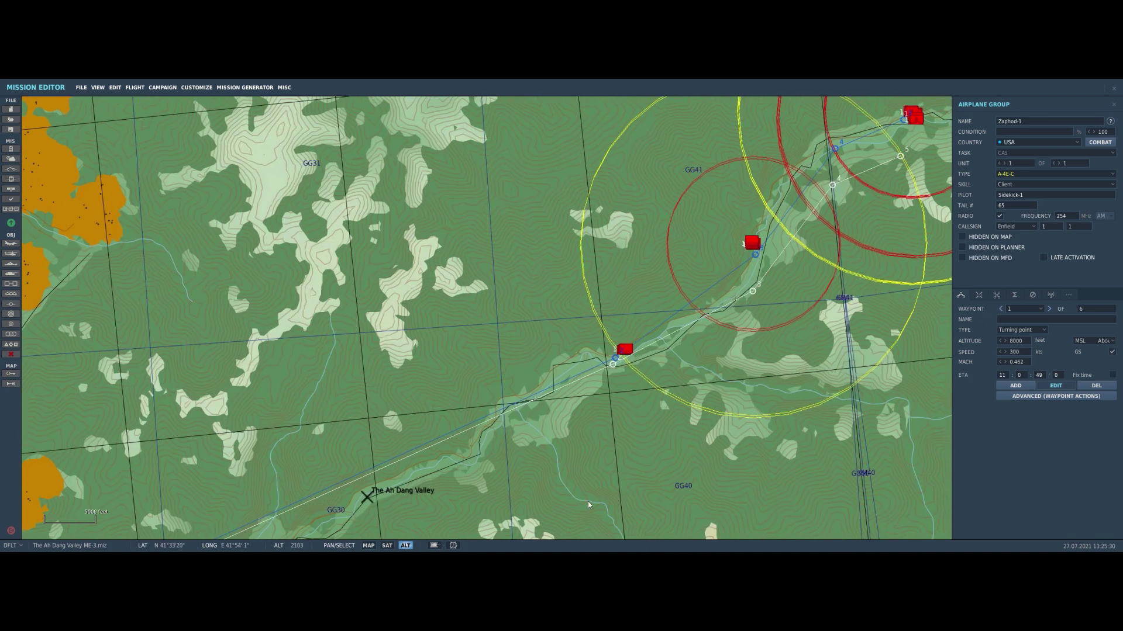
right_click_drag(843, 190, 738, 310)
left_click_drag(725, 304, 796, 246)
left_click_drag(644, 408, 648, 383)
right_click_drag(401, 485, 201, 249)
Clone Add Radio Call For 1st Target's Initial Point zone condition for group Zaphod-1.
left_click(11, 169)
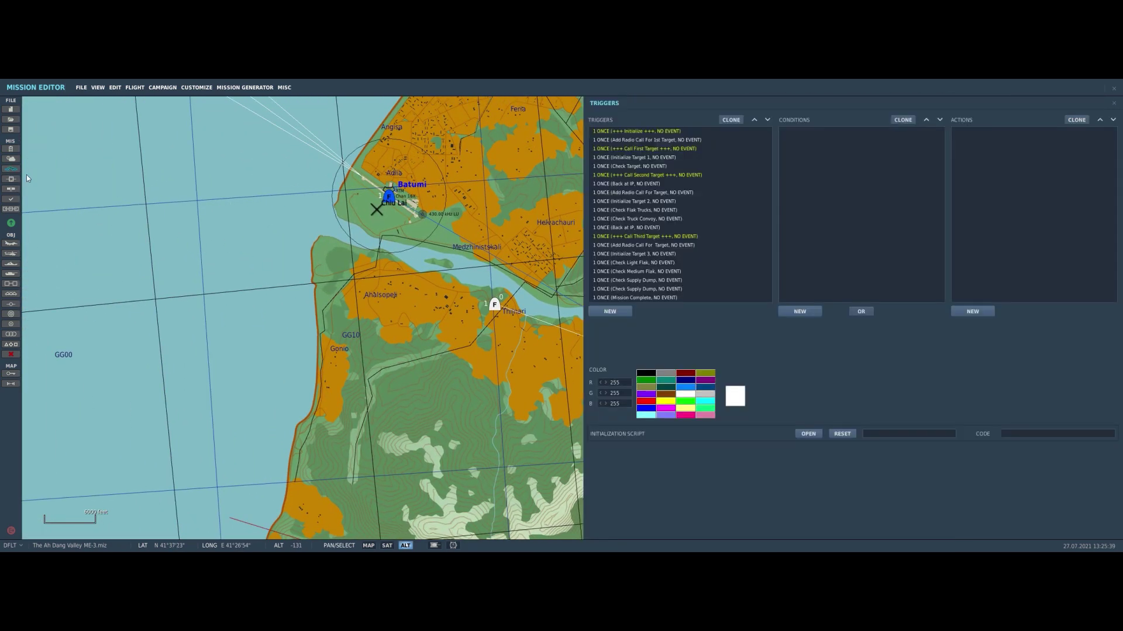
left_click(672, 140)
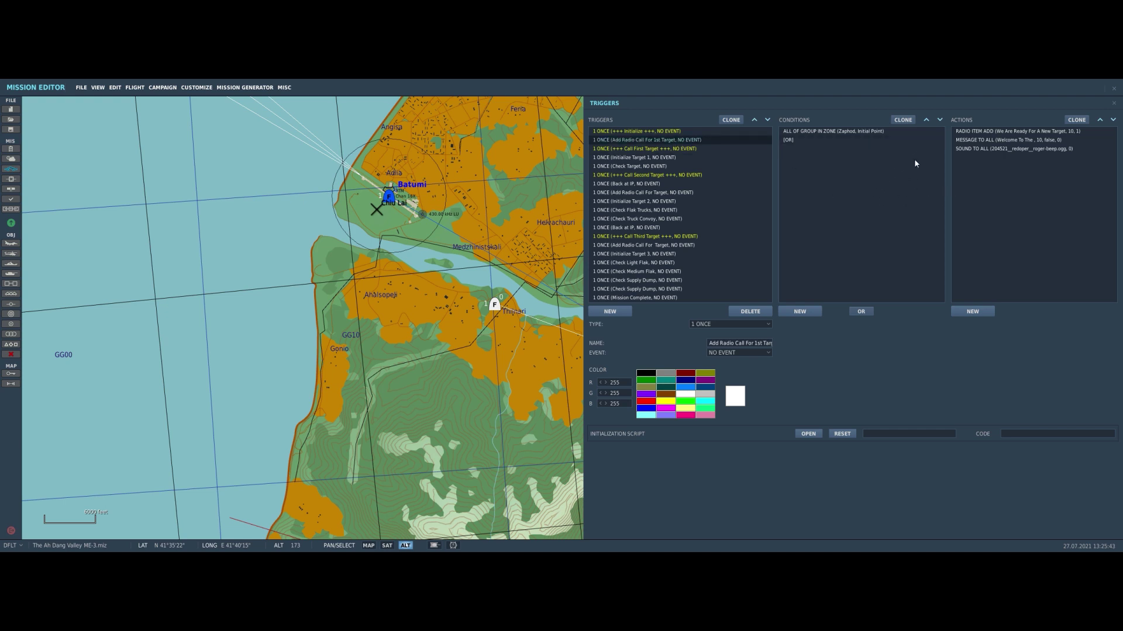
left_click(842, 131)
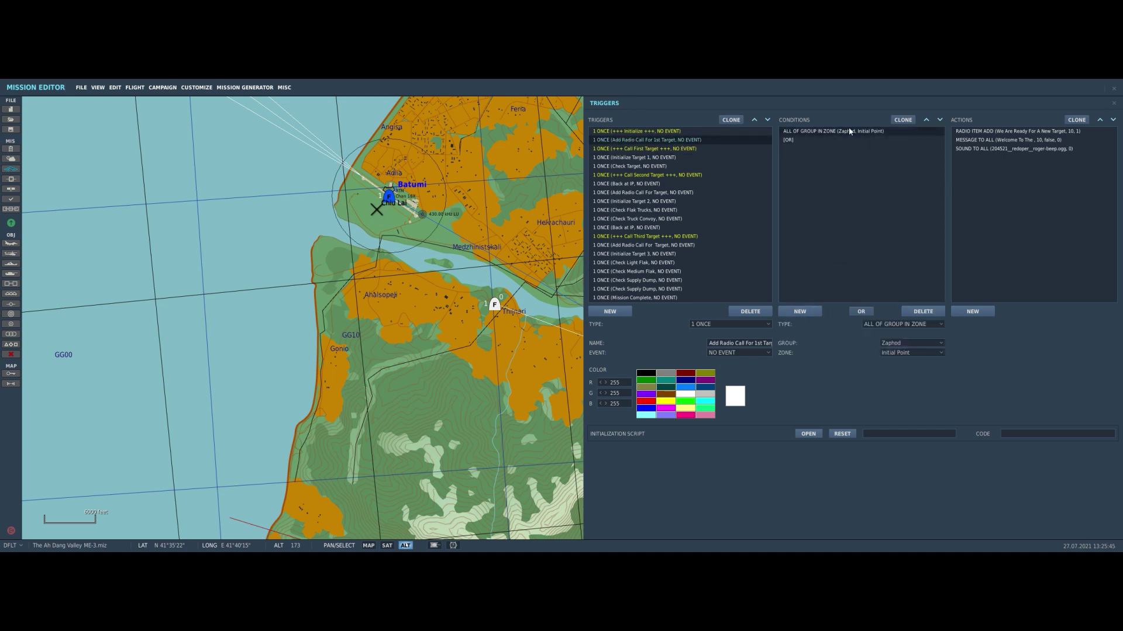
left_click(904, 120)
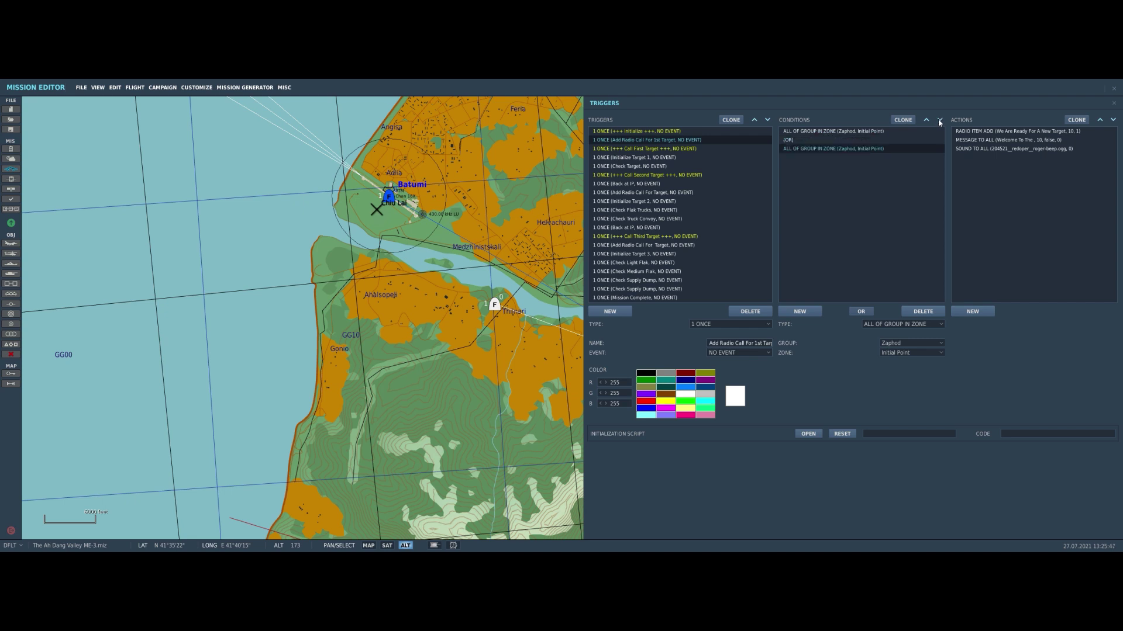
left_click(926, 344)
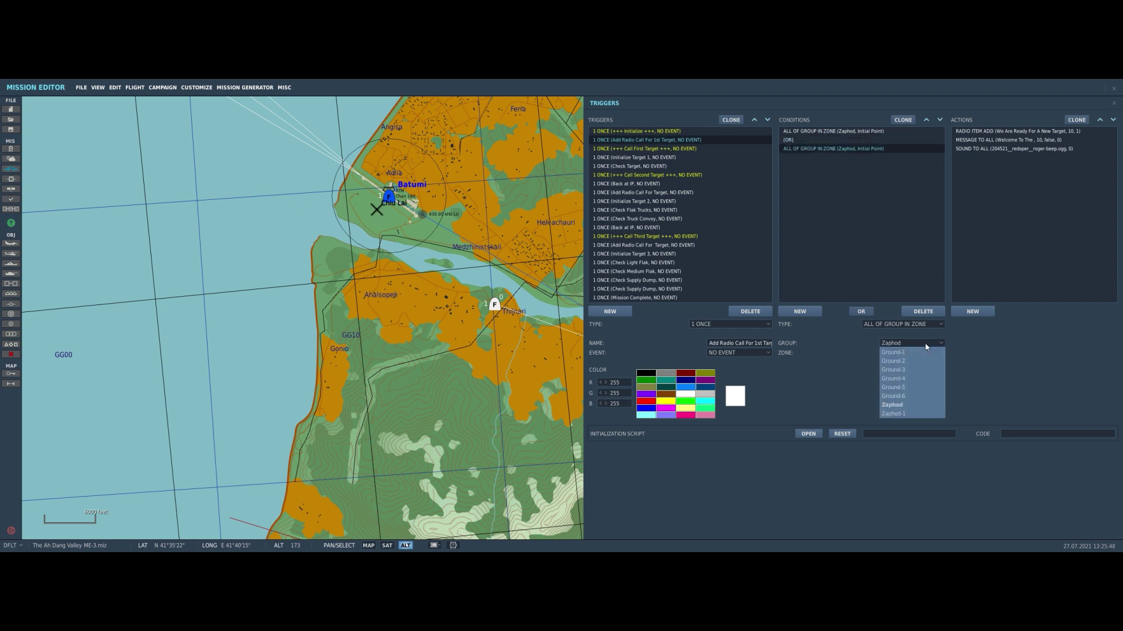
left_click(916, 413)
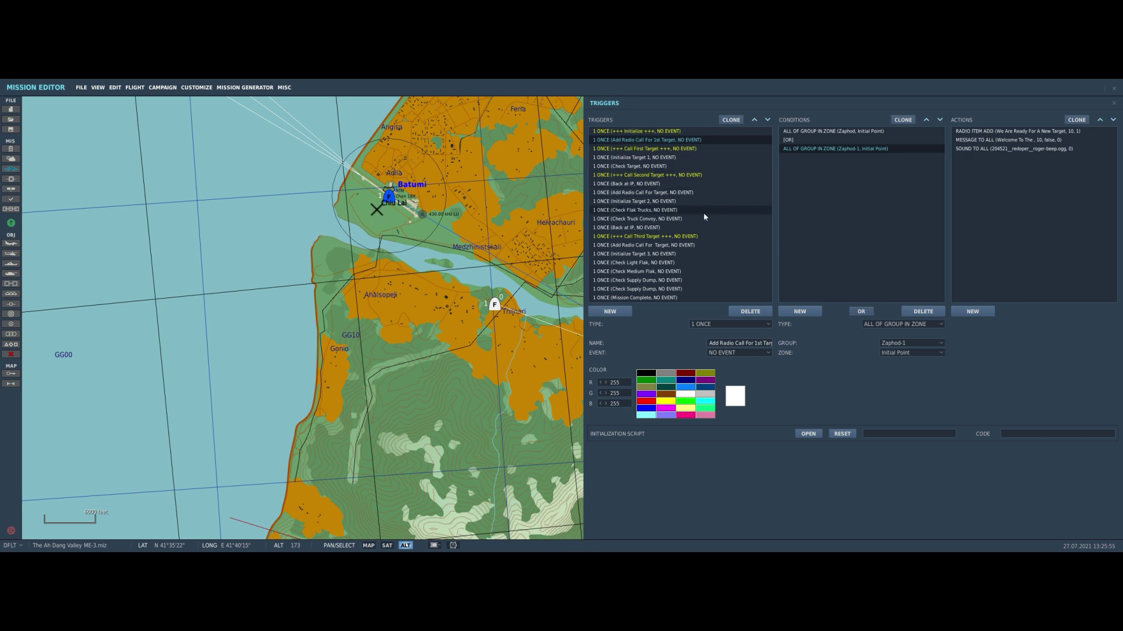
In Back at IP, duplicate the Initial Point zone condition and open its group choices.
left_click(647, 184)
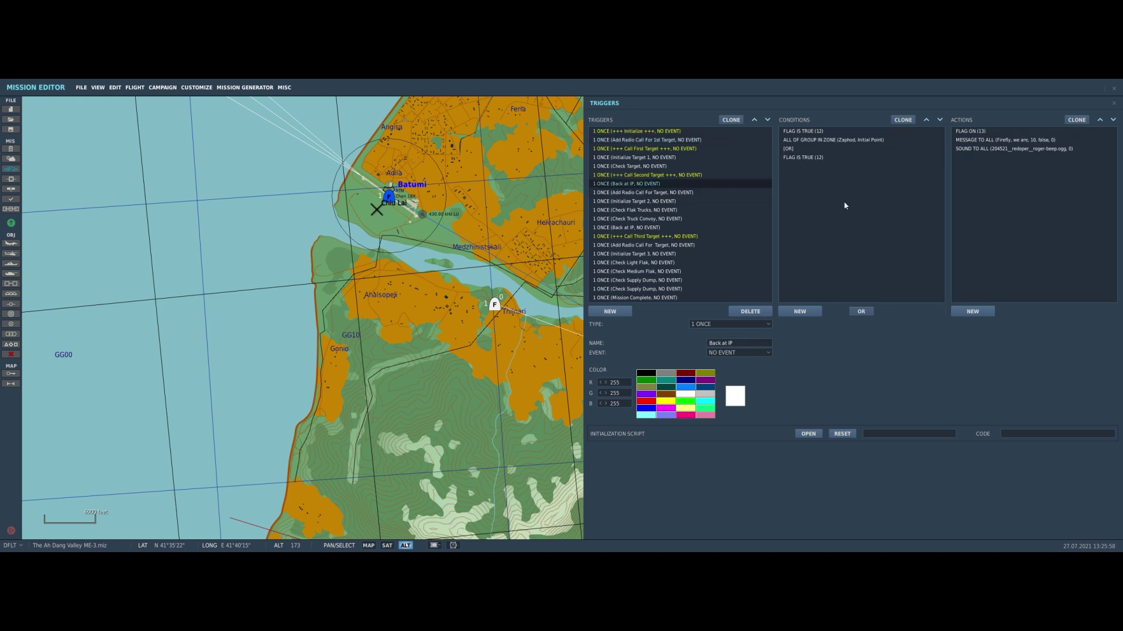
left_click(853, 139)
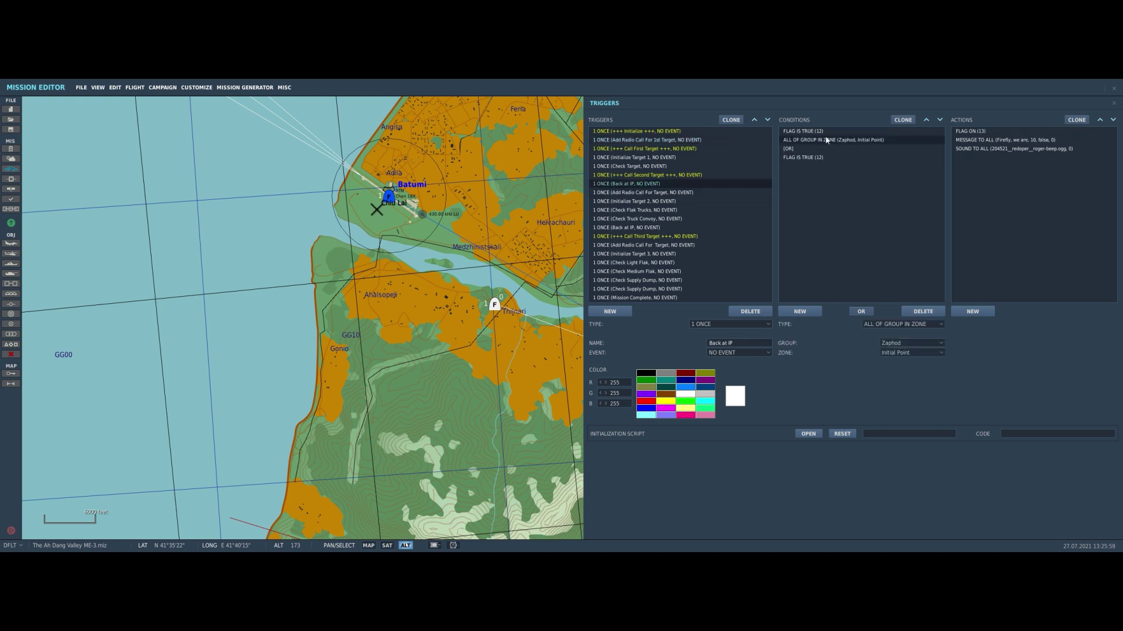
left_click(903, 120)
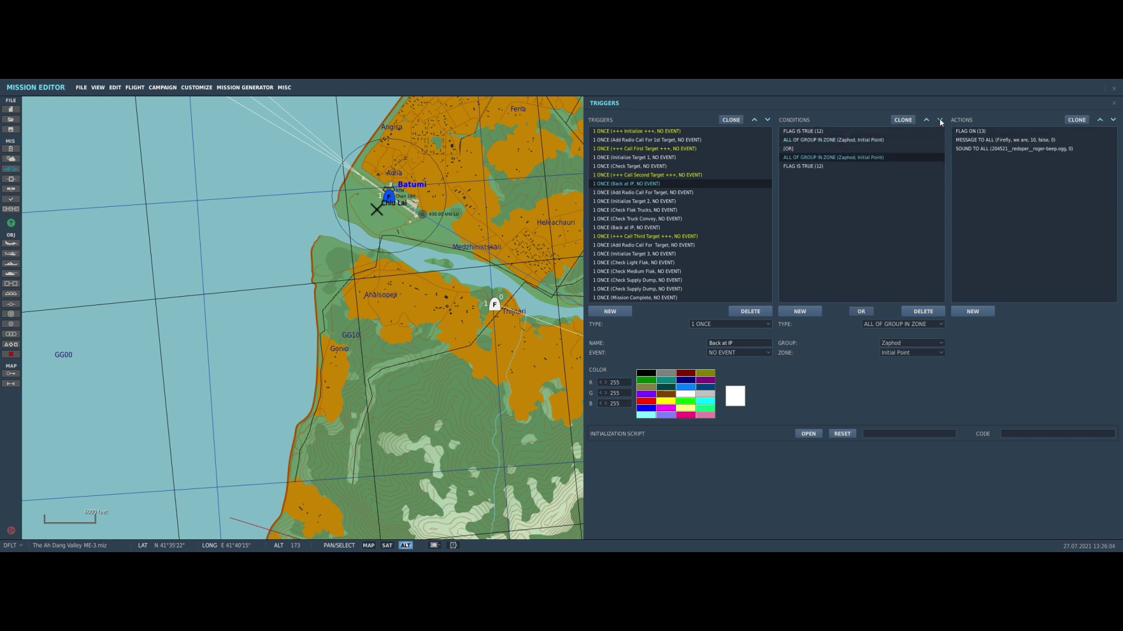
left_click(911, 343)
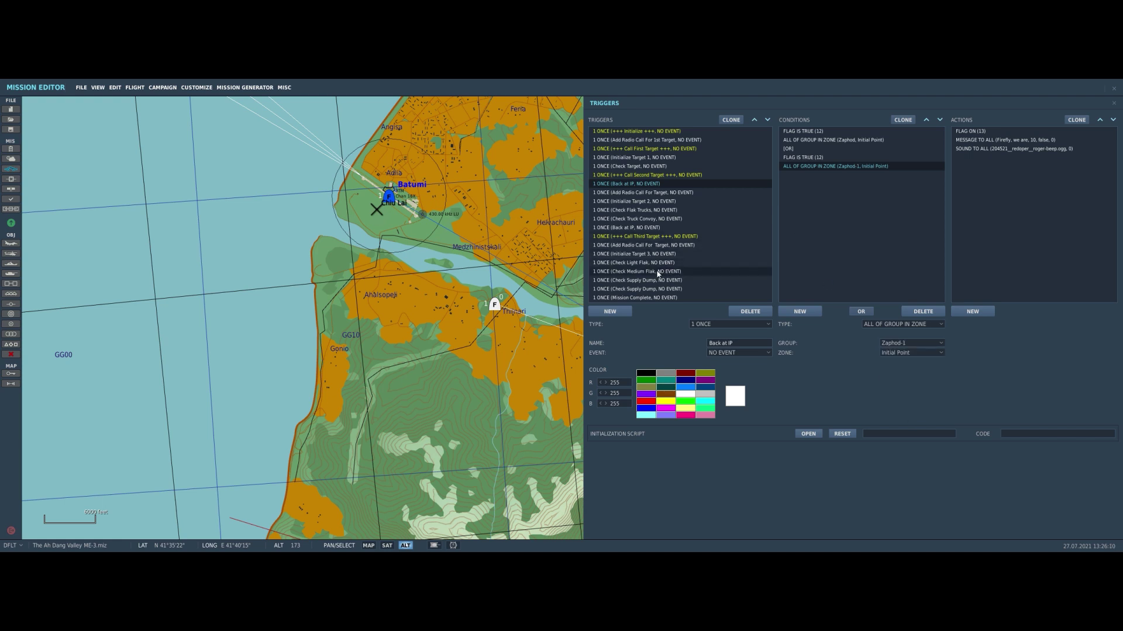
In the second Back at IP, add an OR and copy FLAG IS TRUE (16) below it.
left_click(725, 229)
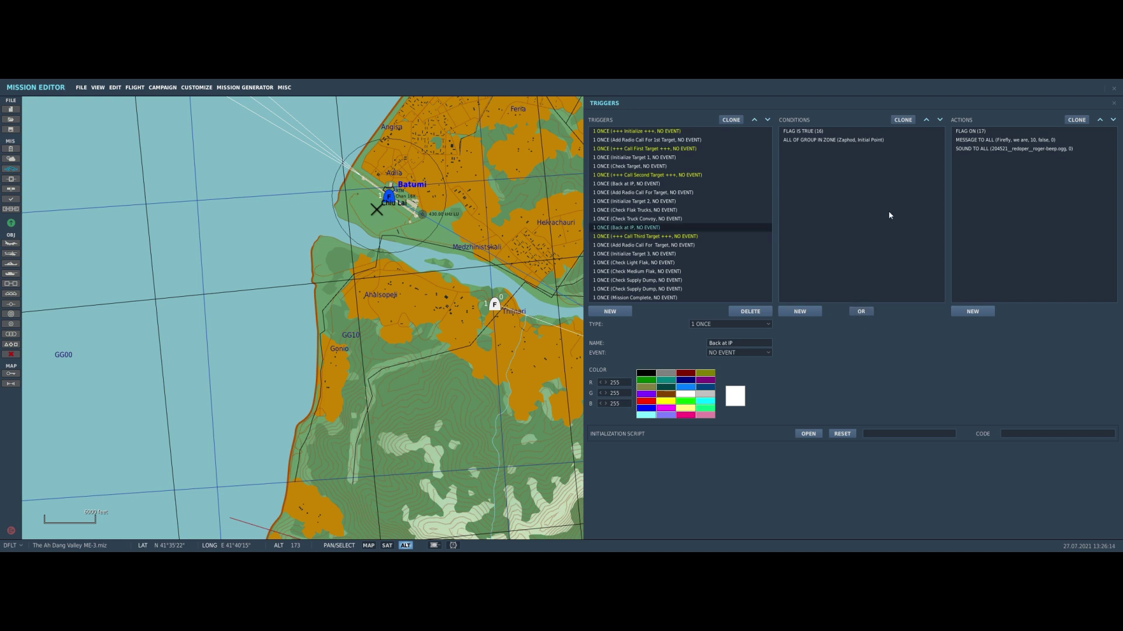
left_click(830, 140)
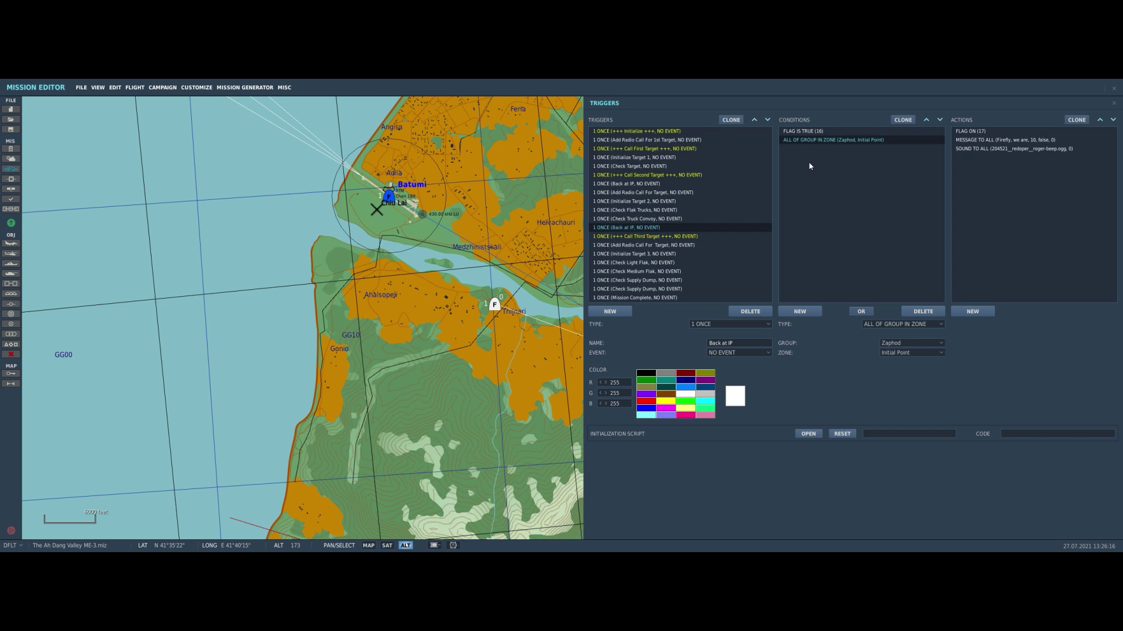
left_click(861, 311)
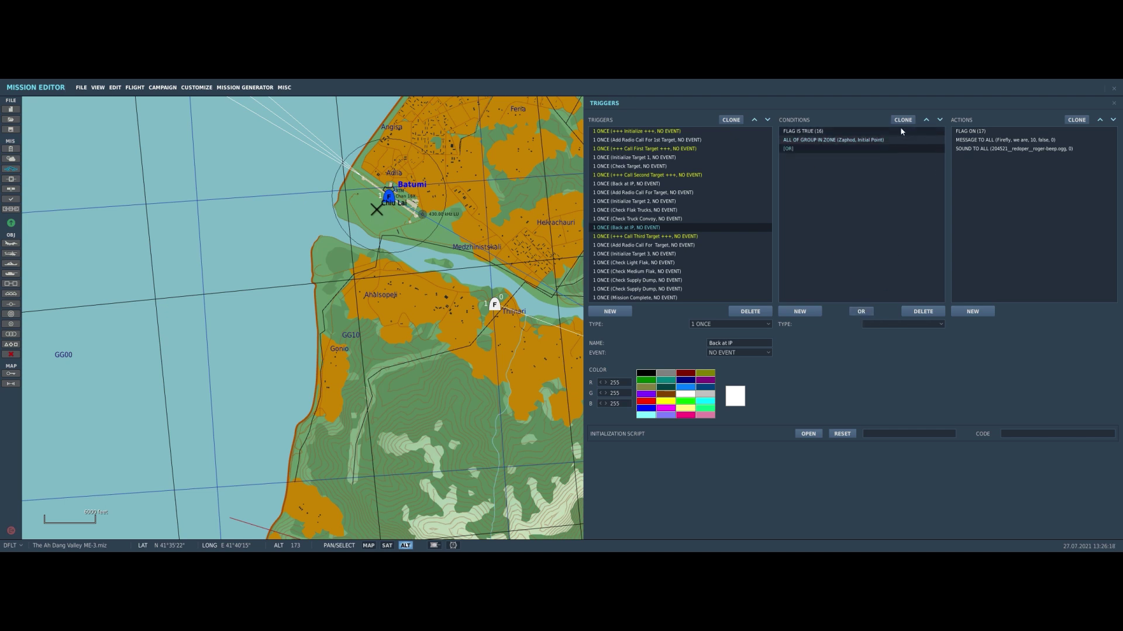
left_click(804, 131)
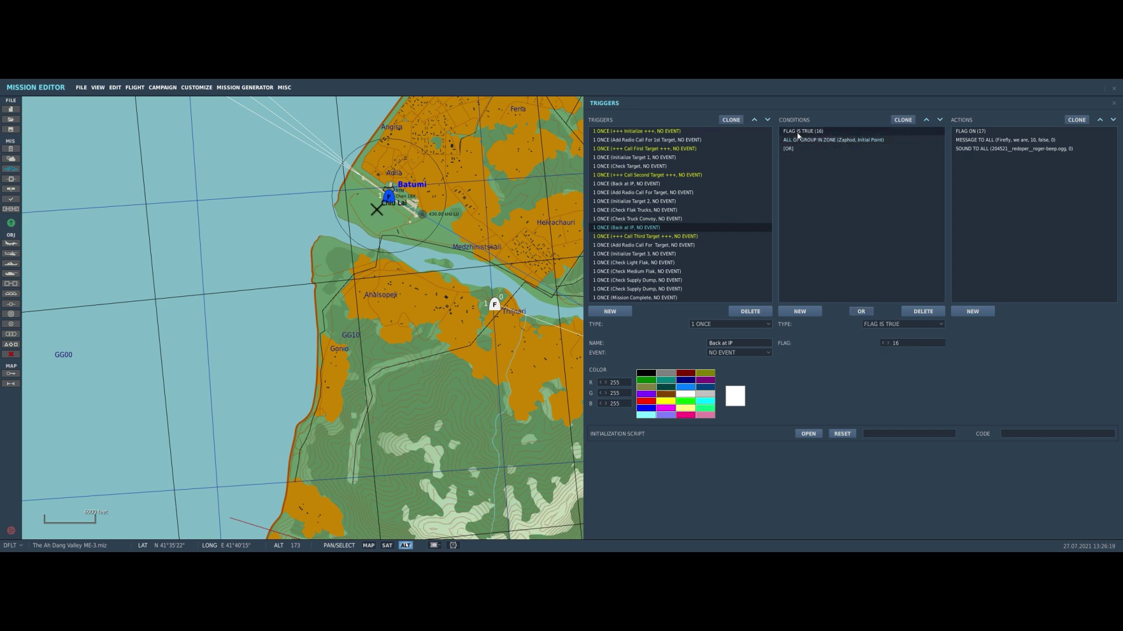
left_click(903, 119)
left_click(940, 120)
left_click(940, 120)
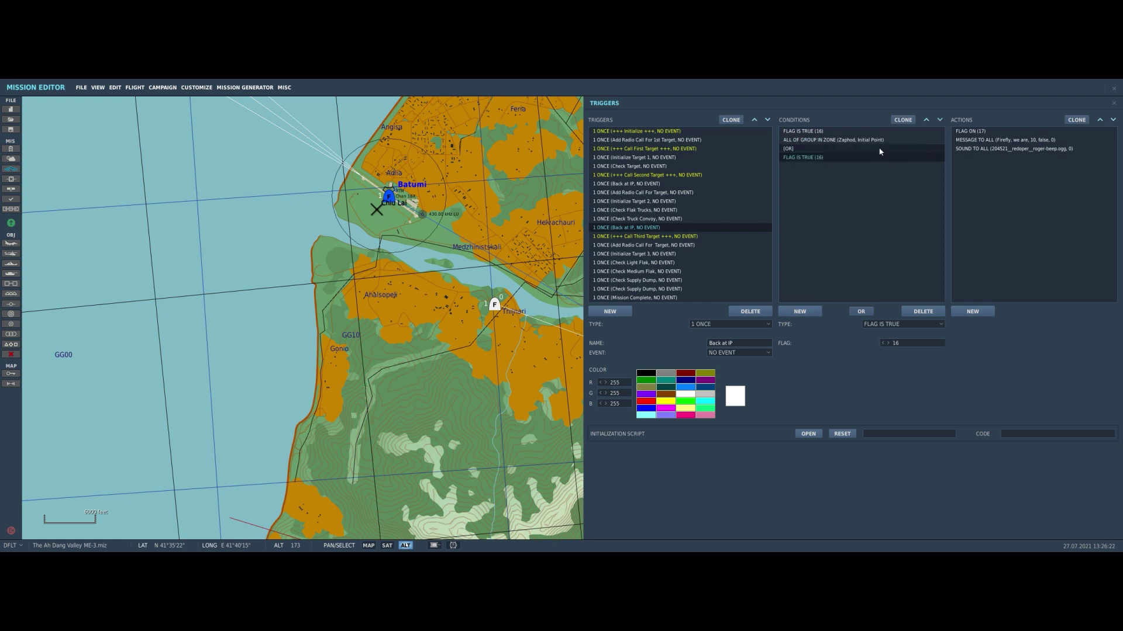
Add a copied group-in-zone condition for Zaphod-1 after the OR flag, then close Triggers.
left_click(848, 140)
left_click(903, 119)
left_click(939, 120)
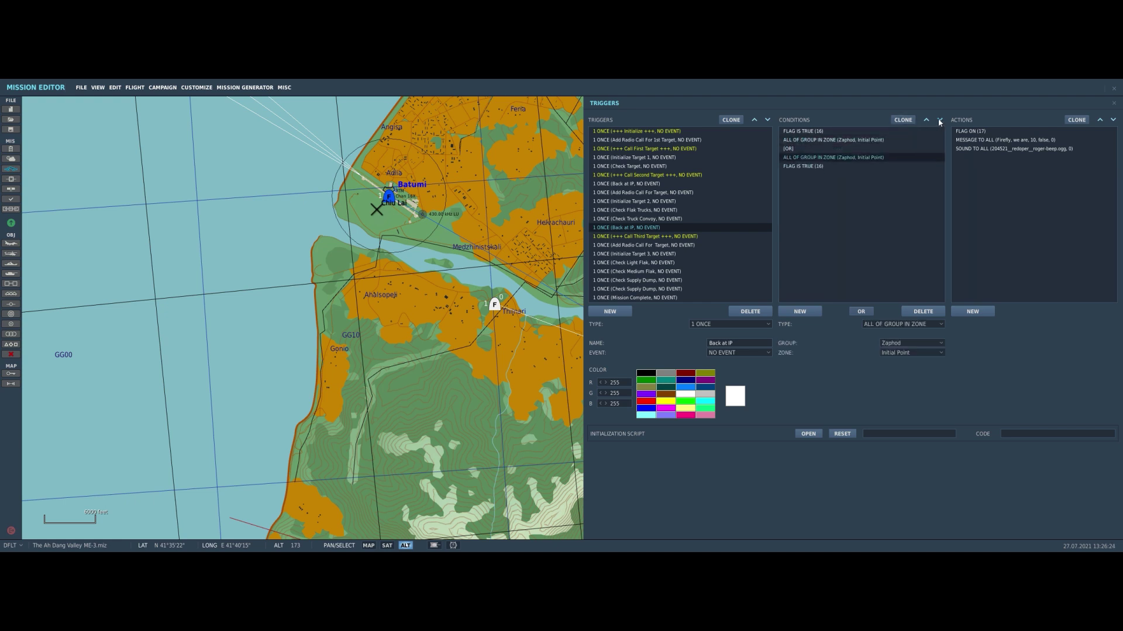
left_click(939, 120)
left_click(927, 343)
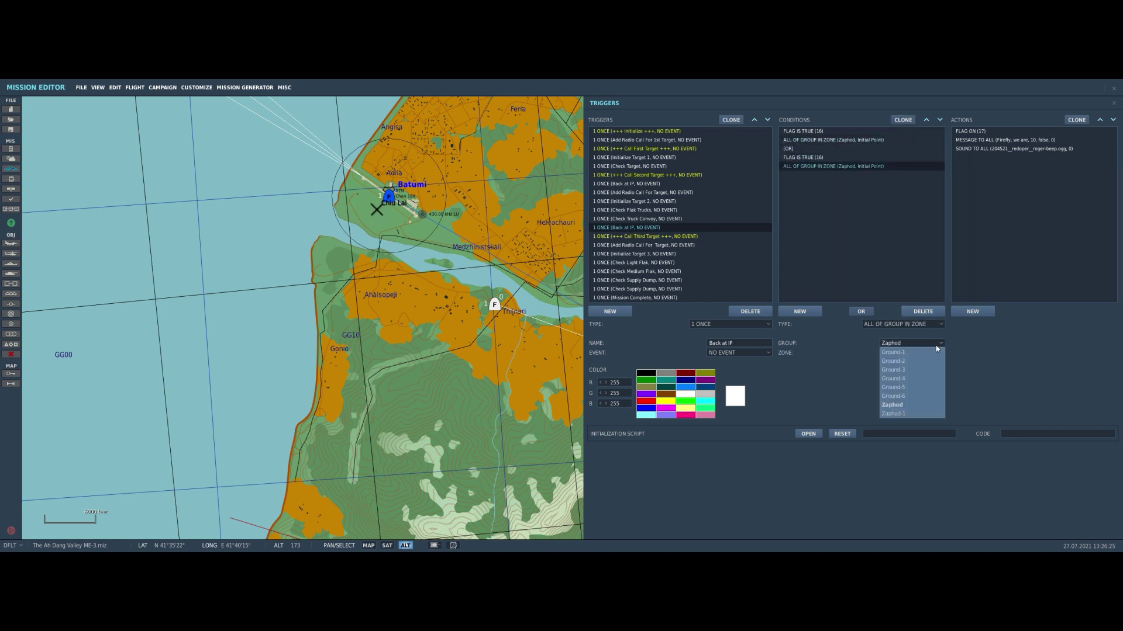
left_click(908, 414)
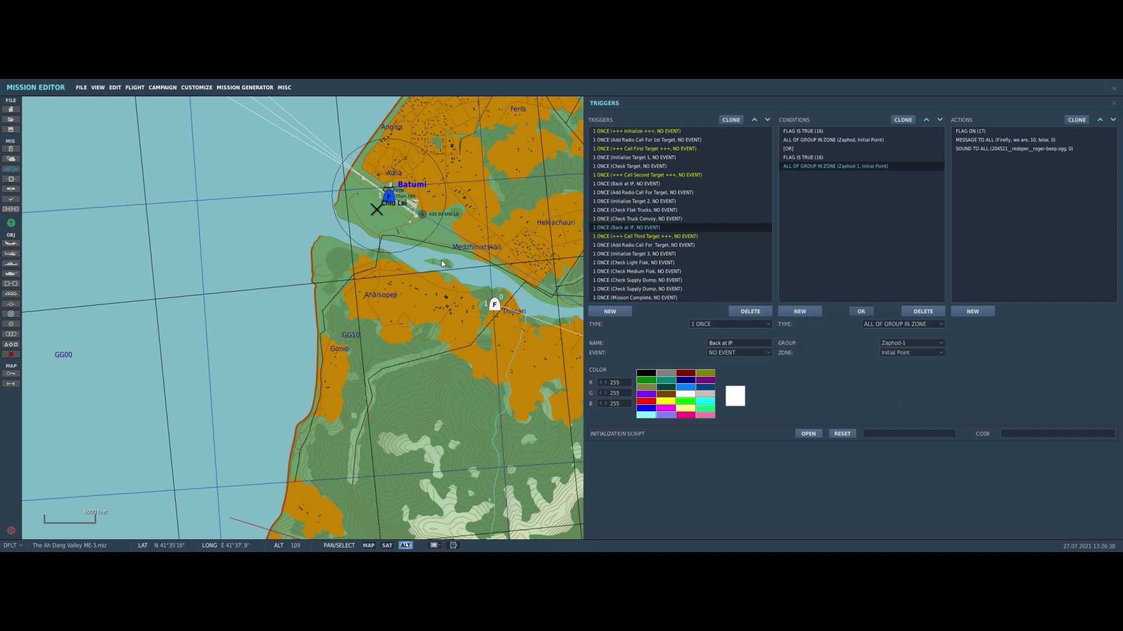
left_click(275, 253)
left_click_drag(555, 262, 426, 270)
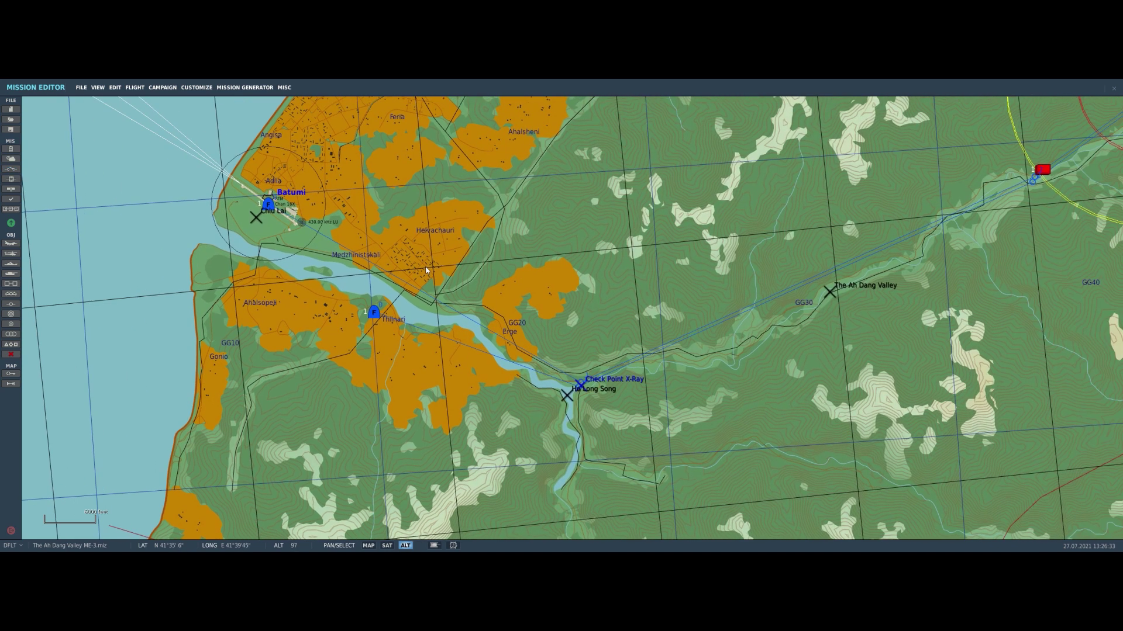